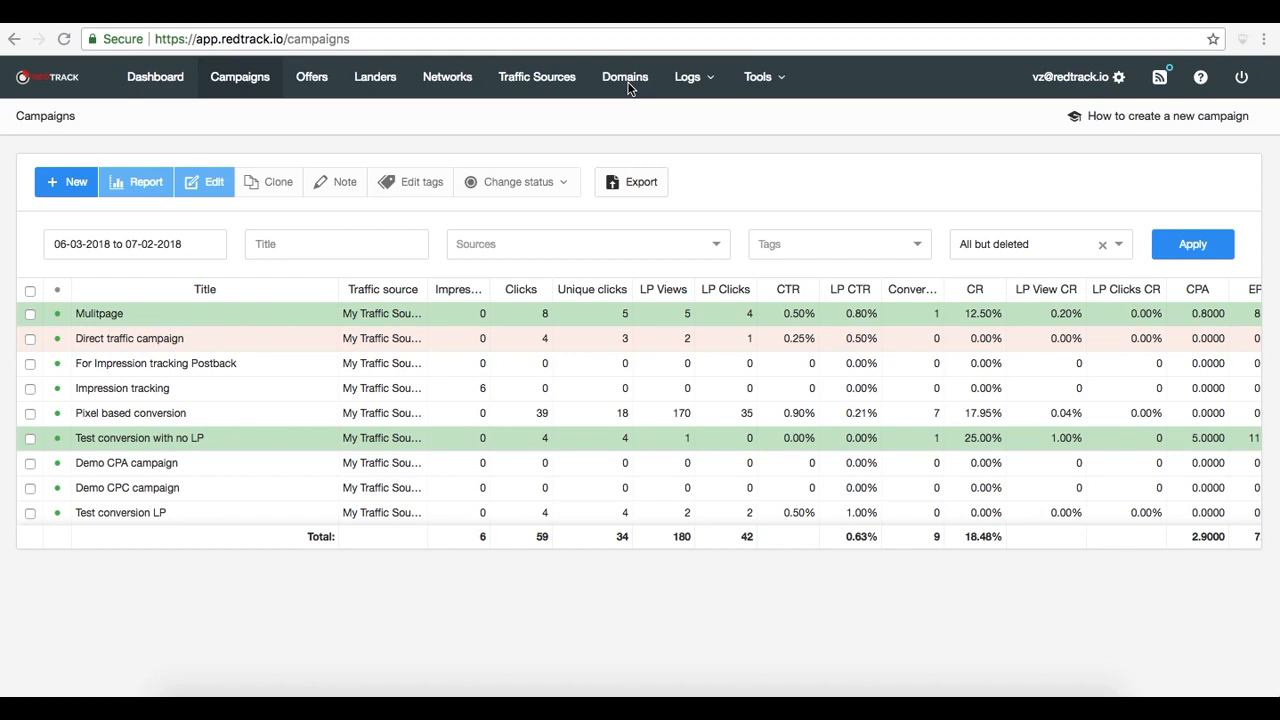
left_click(705, 86)
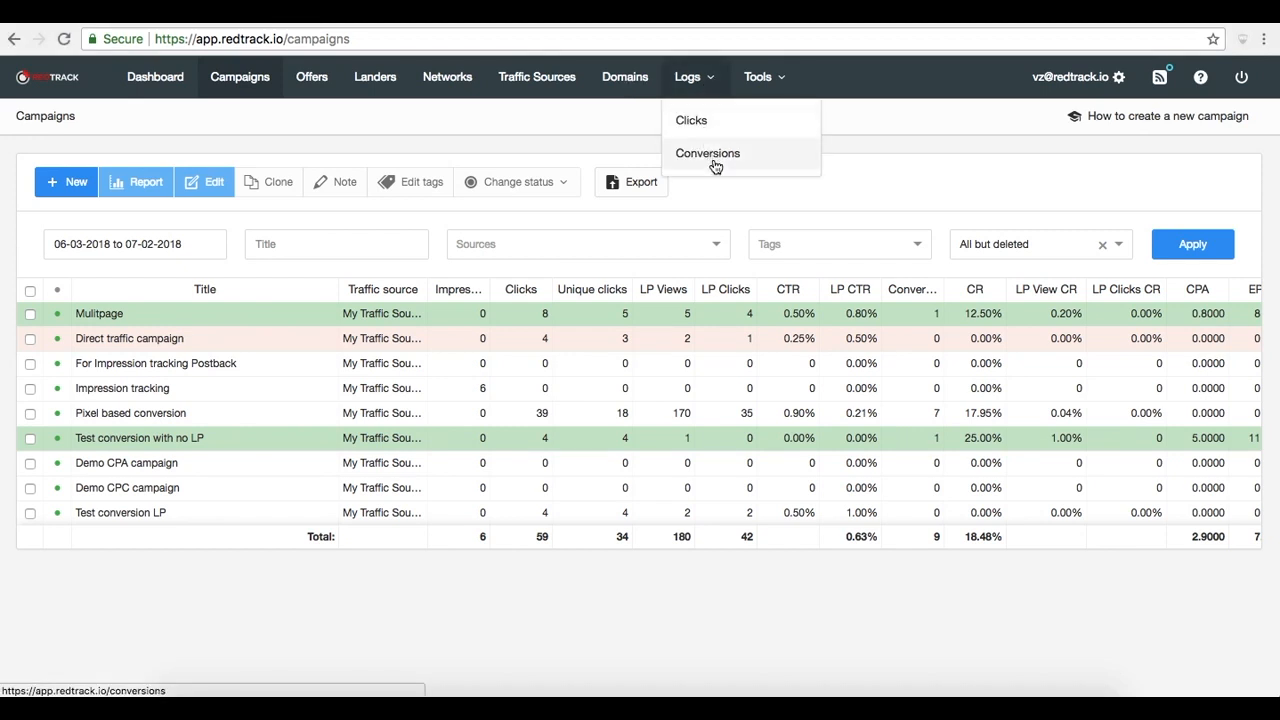
left_click(843, 78)
left_click(786, 80)
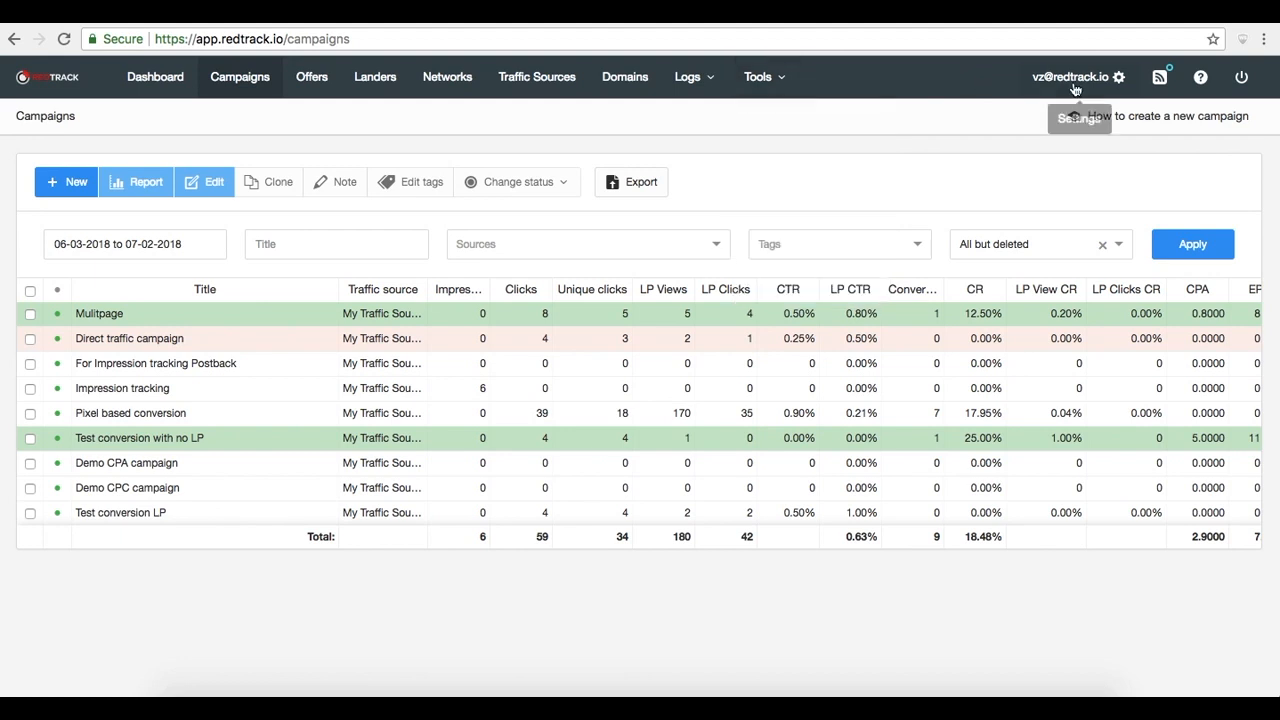
mouse_move(1119, 83)
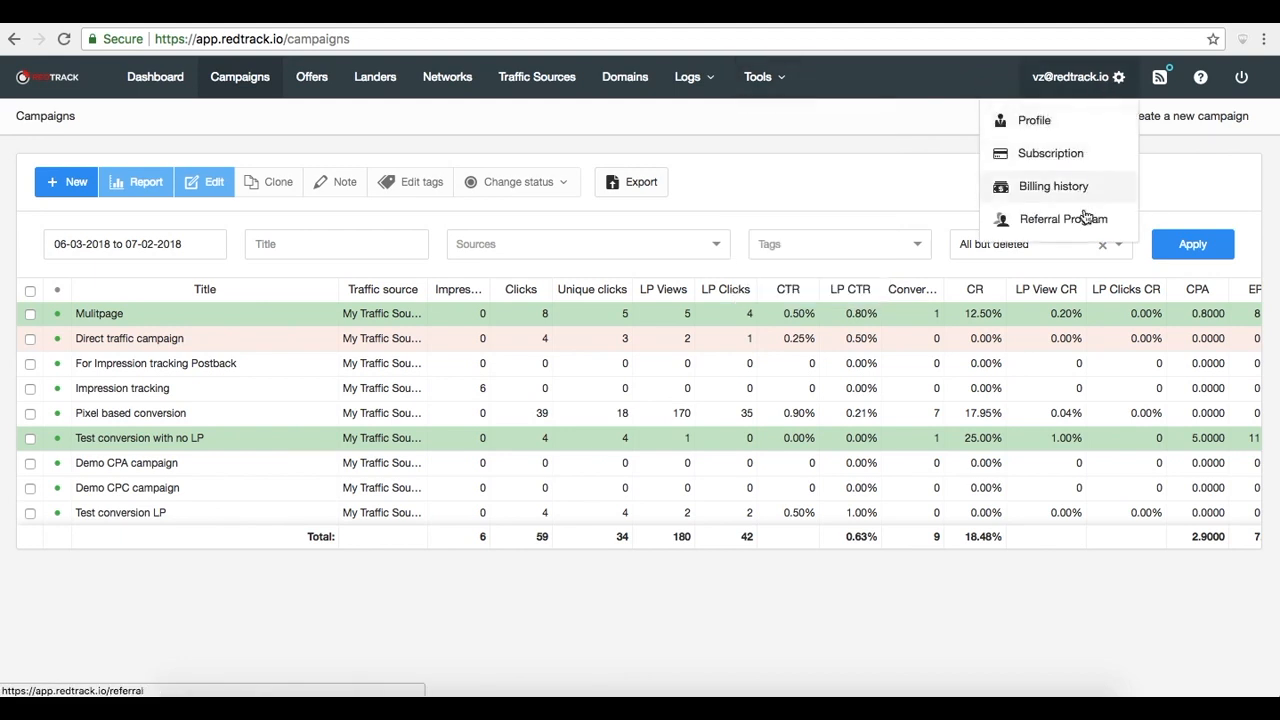
mouse_move(1204, 79)
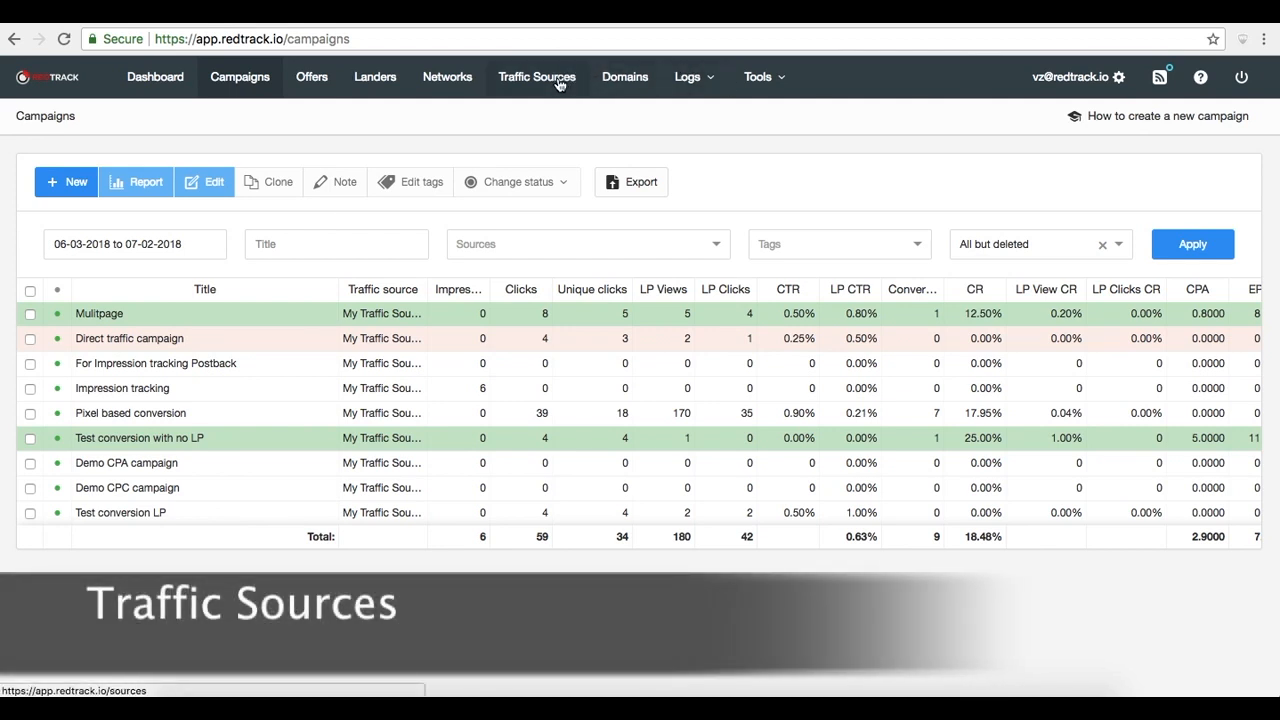
Open the form for adding a new custom traffic source from the traffic sources catalog
left_click(560, 85)
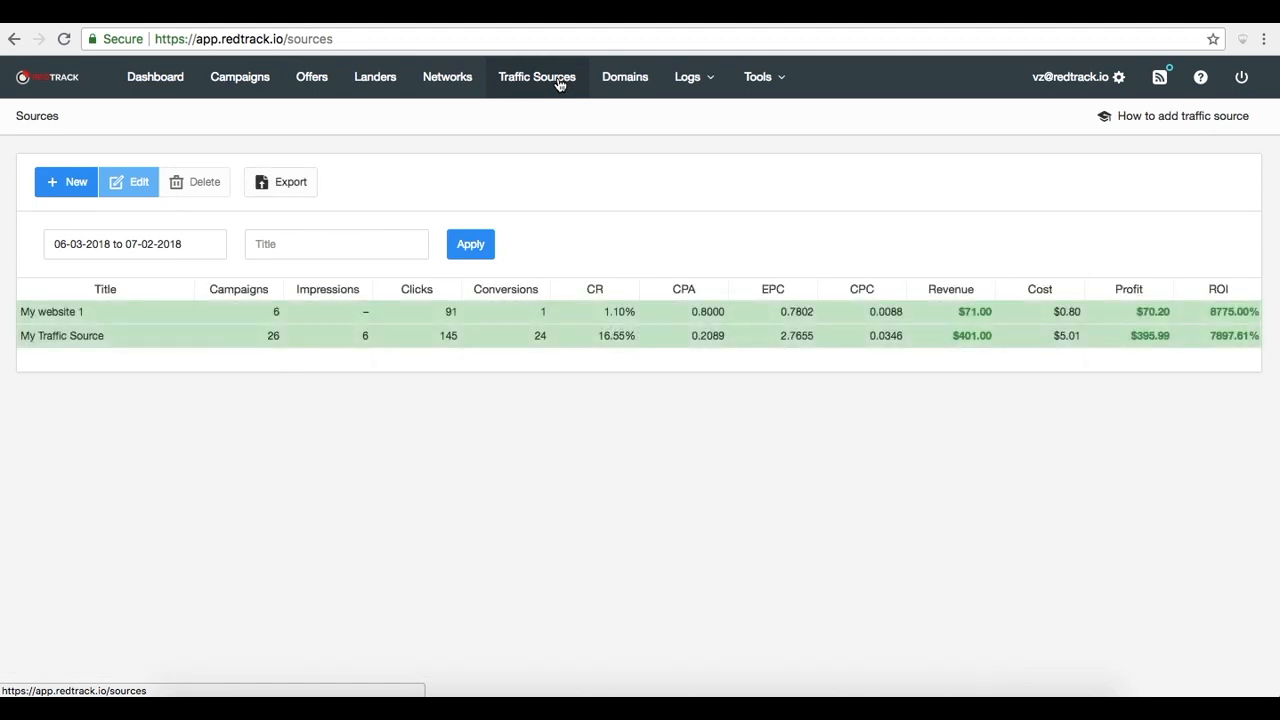
left_click(72, 192)
scroll(220, 507, "down", 2)
scroll(218, 505, "down", 5)
scroll(218, 505, "down", 7)
scroll(218, 500, "up", 13)
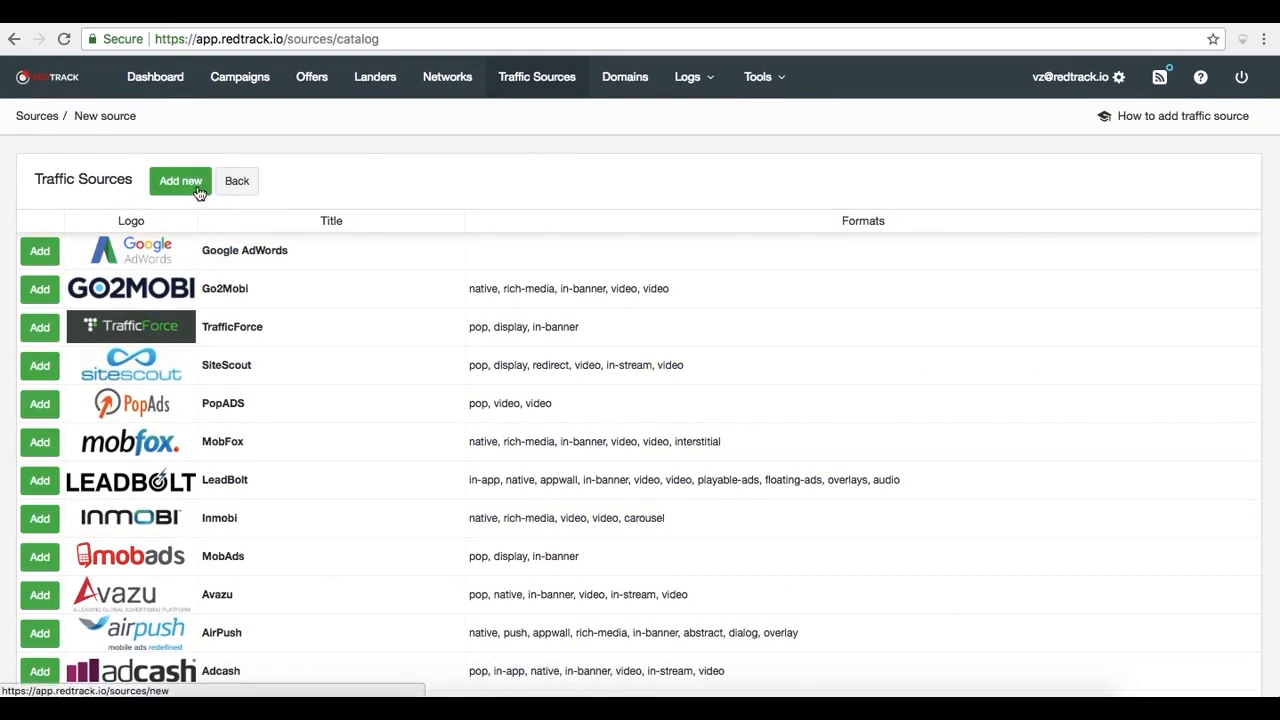
left_click(181, 181)
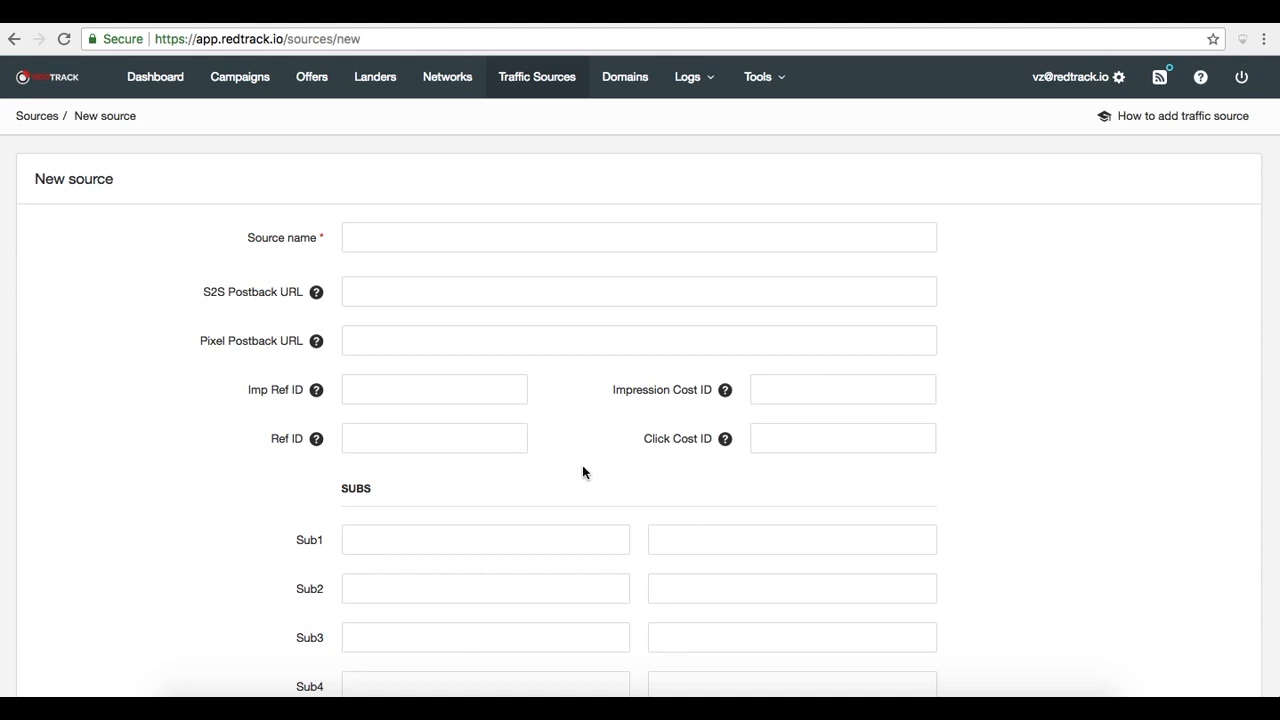
scroll(583, 470, "down", 5)
scroll(583, 472, "down", 2)
scroll(583, 467, "up", 5)
scroll(583, 467, "up", 2)
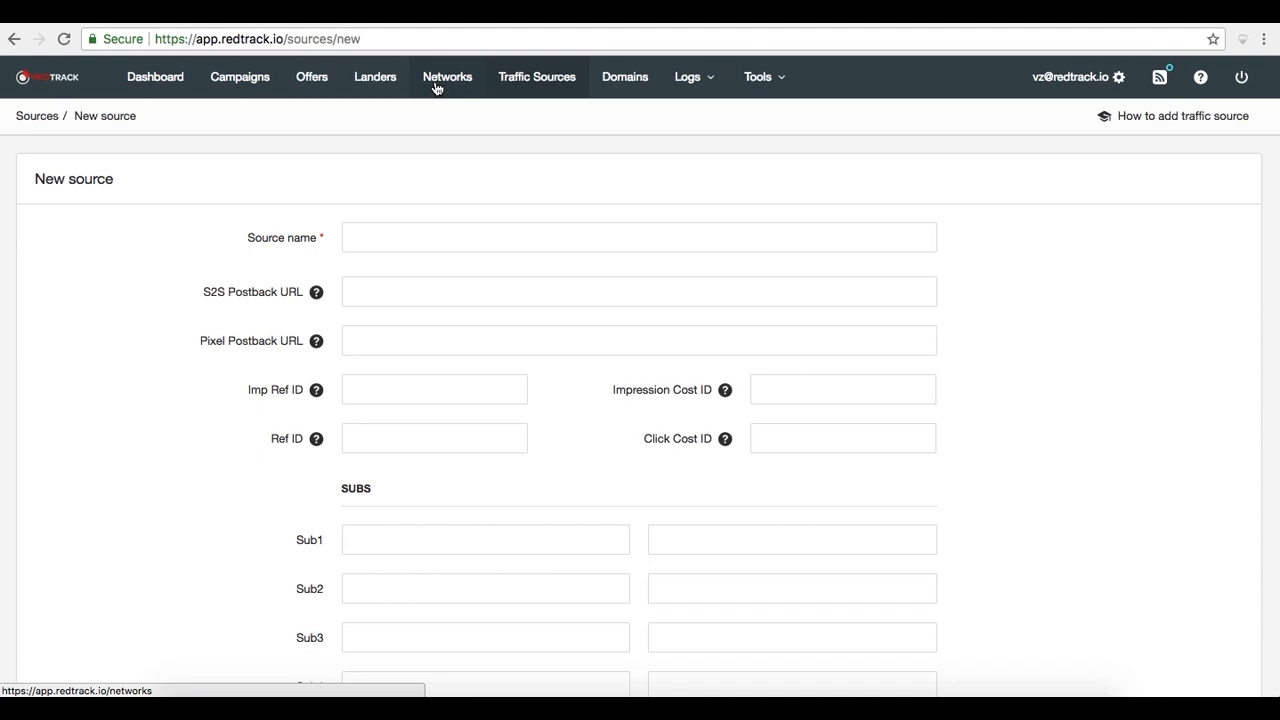
Open a new custom affiliate network form after browsing the affiliate network catalog
left_click(436, 88)
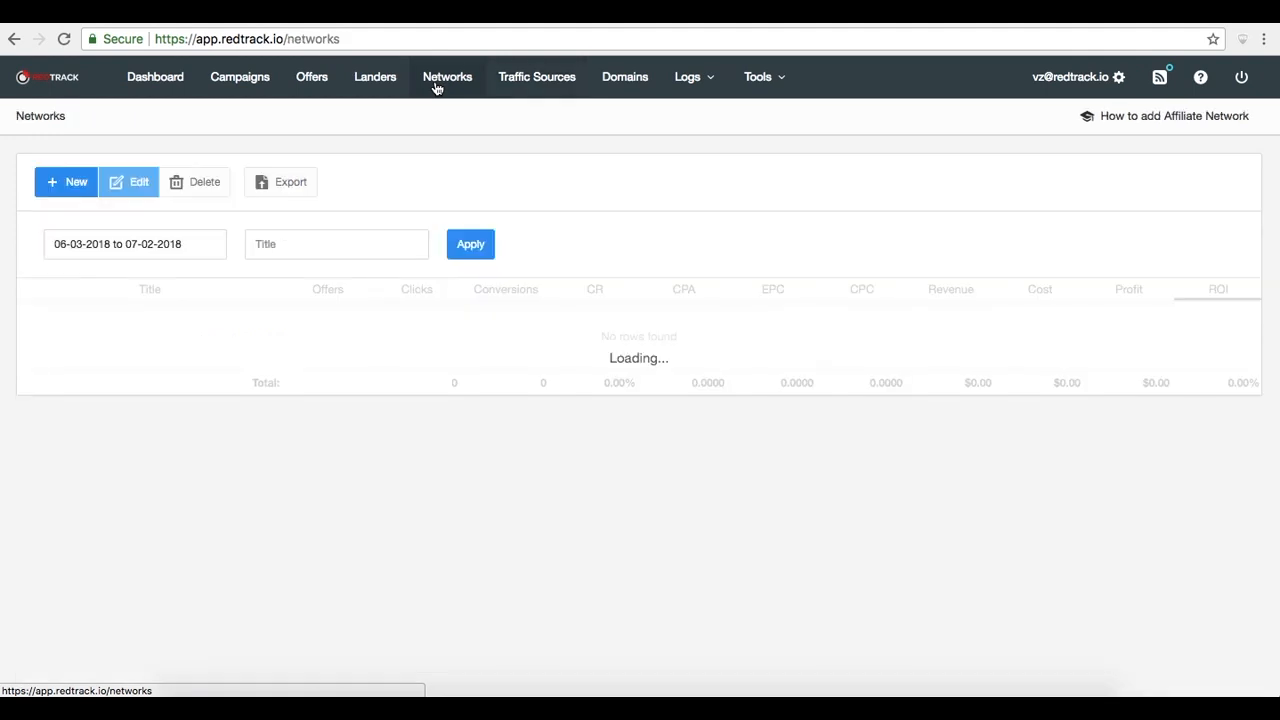
left_click(73, 185)
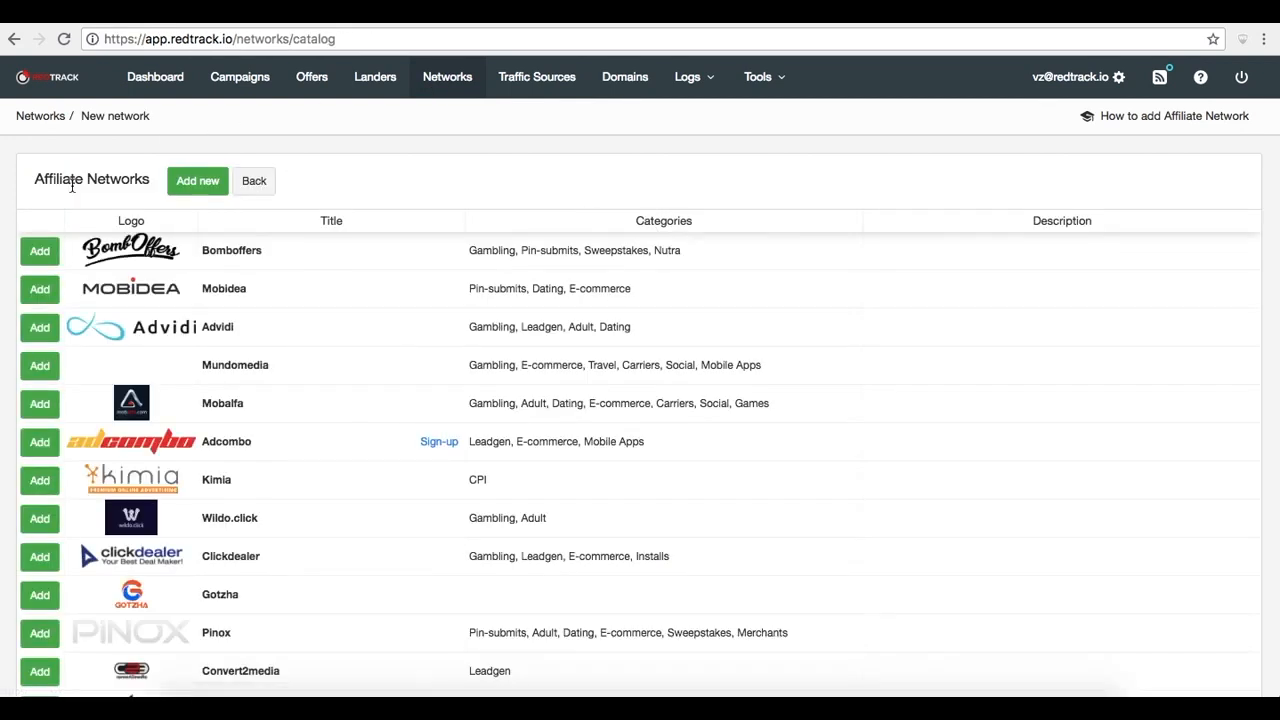
scroll(143, 397, "down", 3)
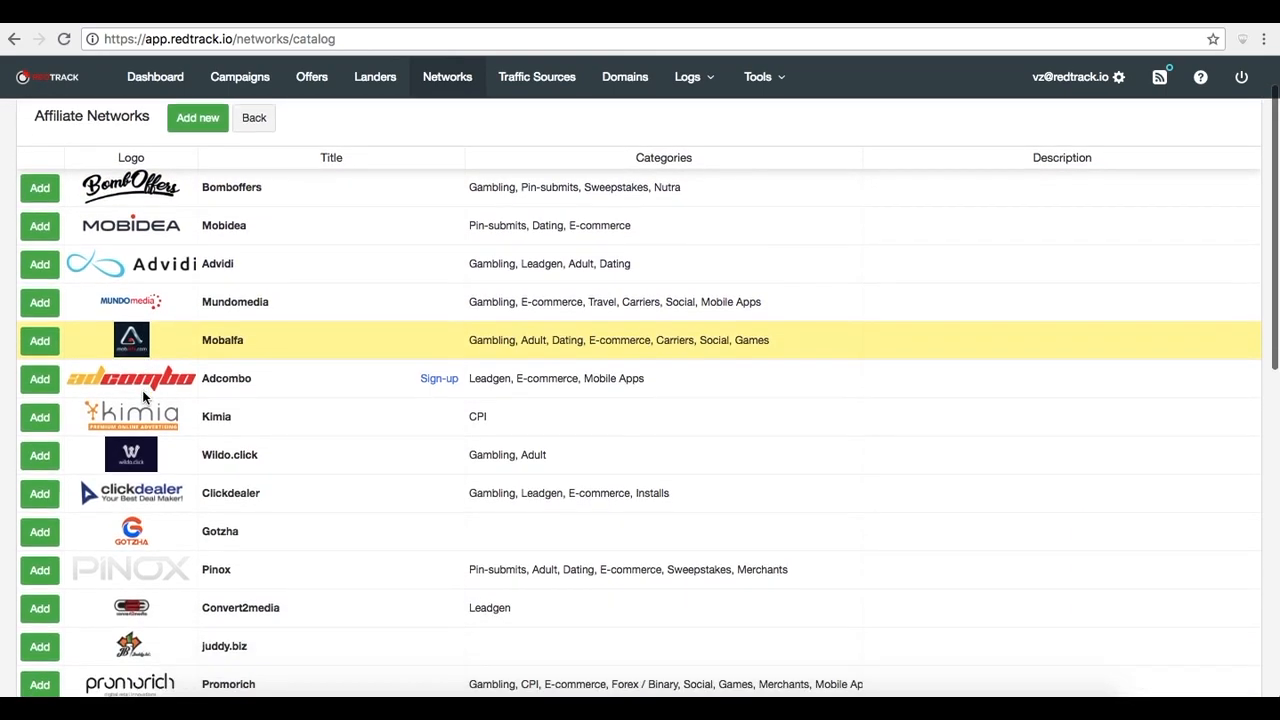
scroll(143, 398, "down", 3)
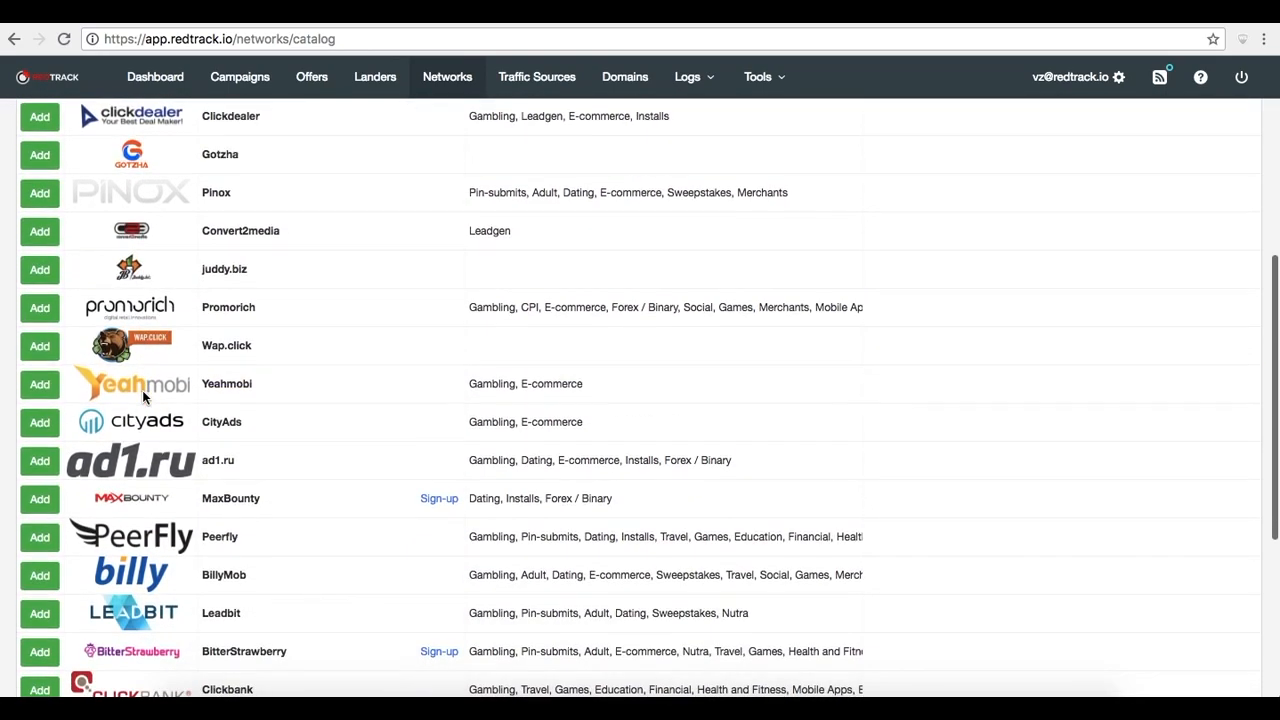
scroll(143, 397, "down", 3)
scroll(143, 397, "down", 2)
scroll(143, 397, "up", 4)
scroll(142, 397, "up", 6)
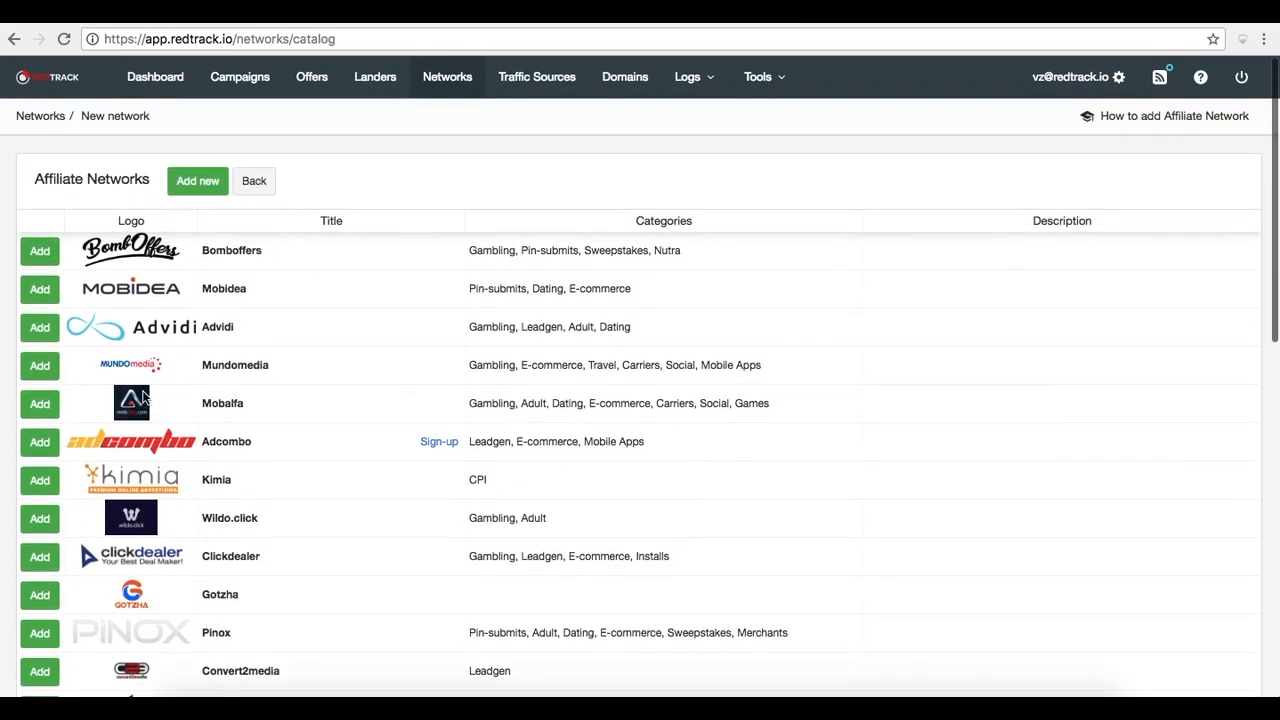
left_click(200, 185)
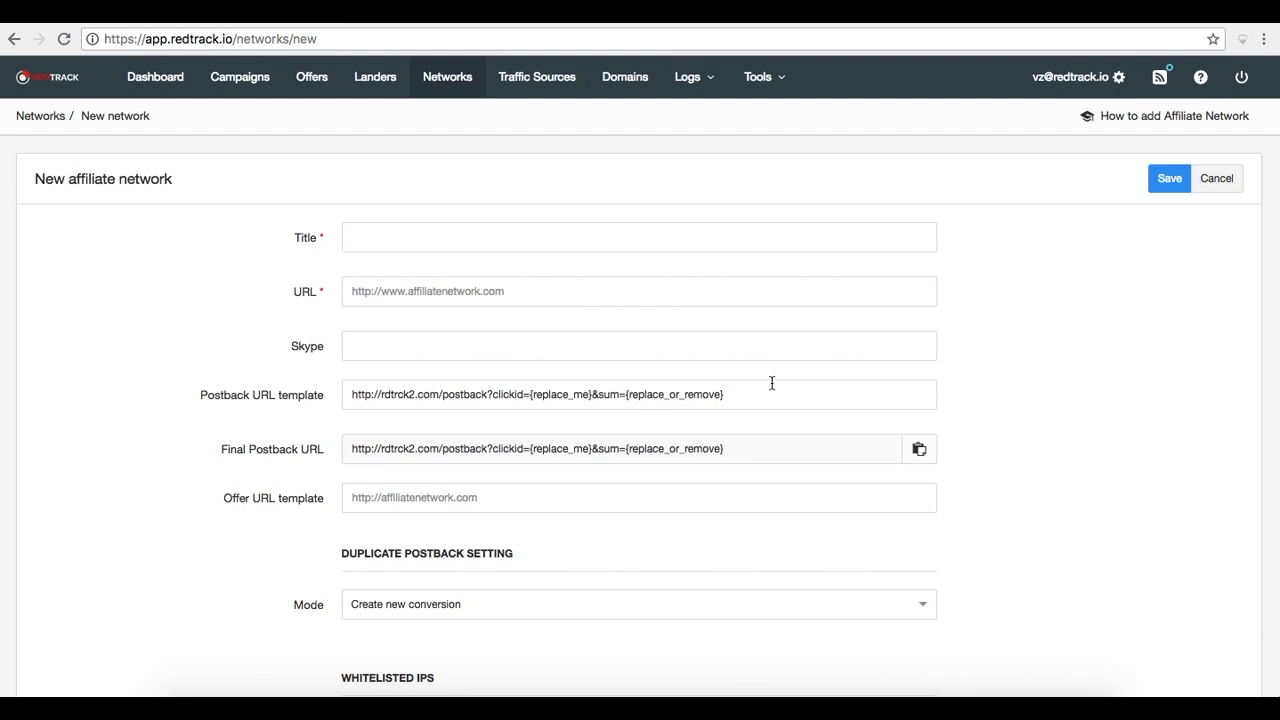
scroll(1020, 404, "down", 5)
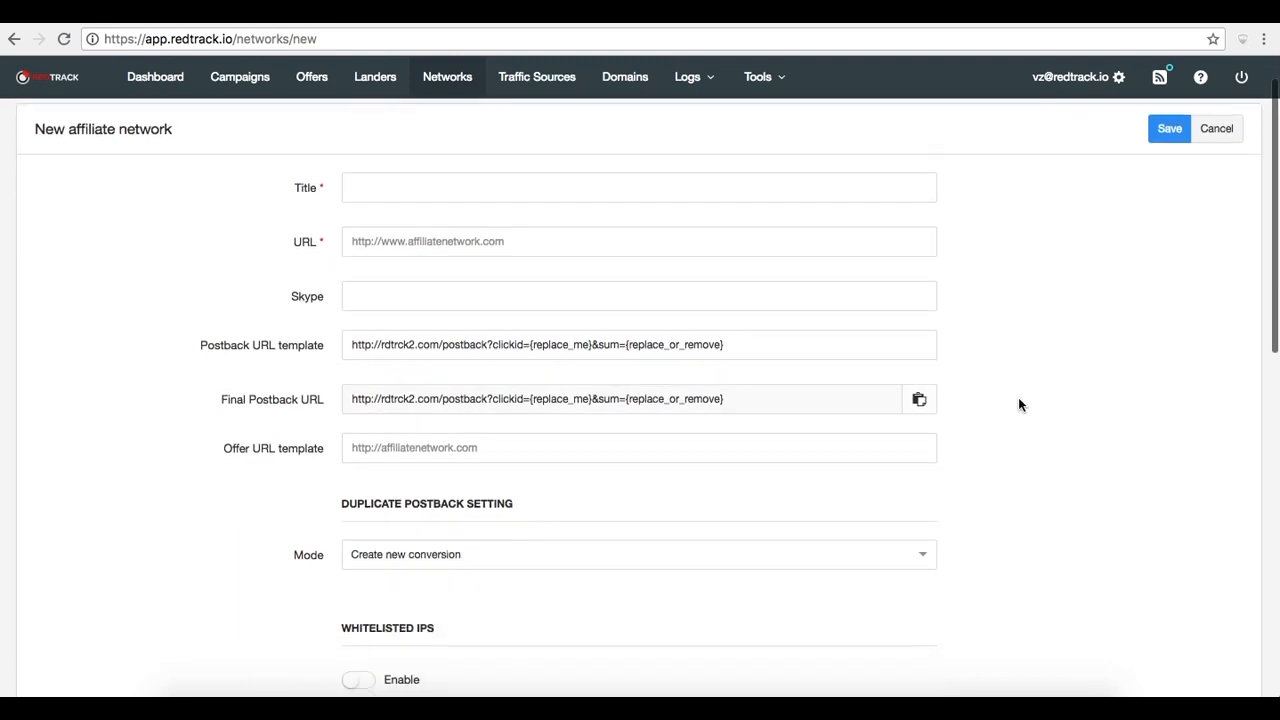
scroll(1019, 404, "down", 10)
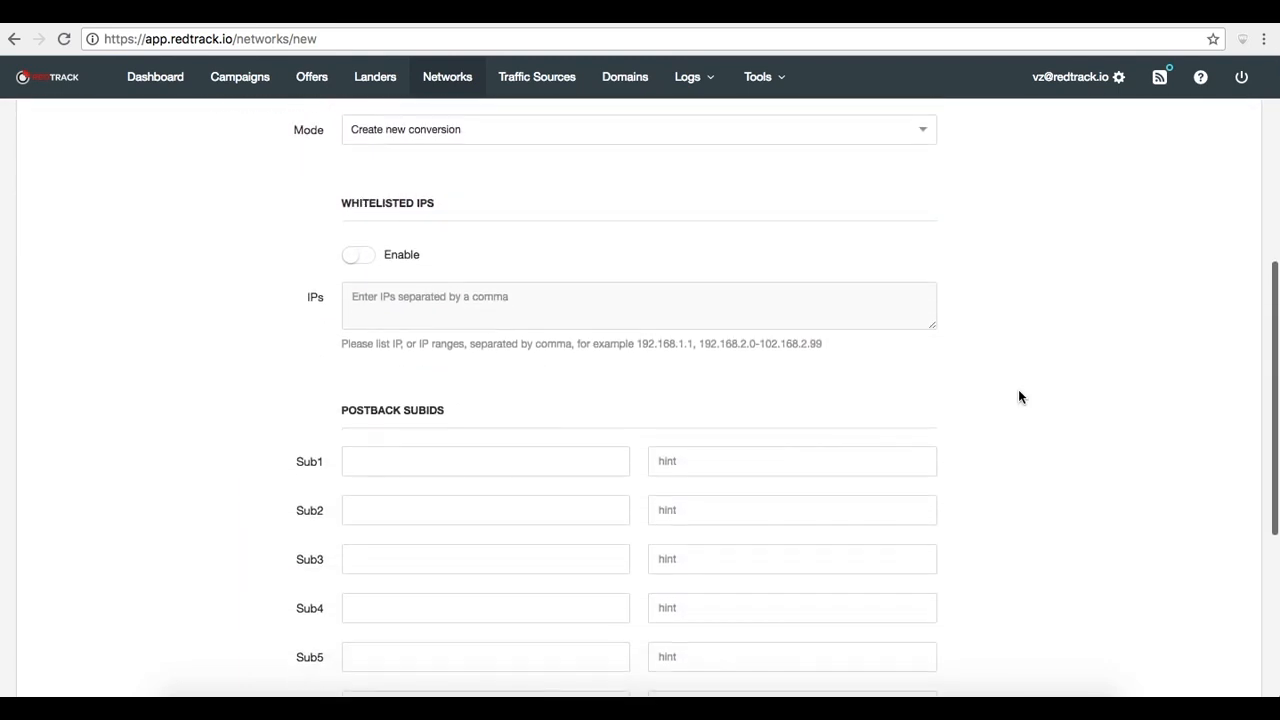
scroll(1018, 396, "up", 10)
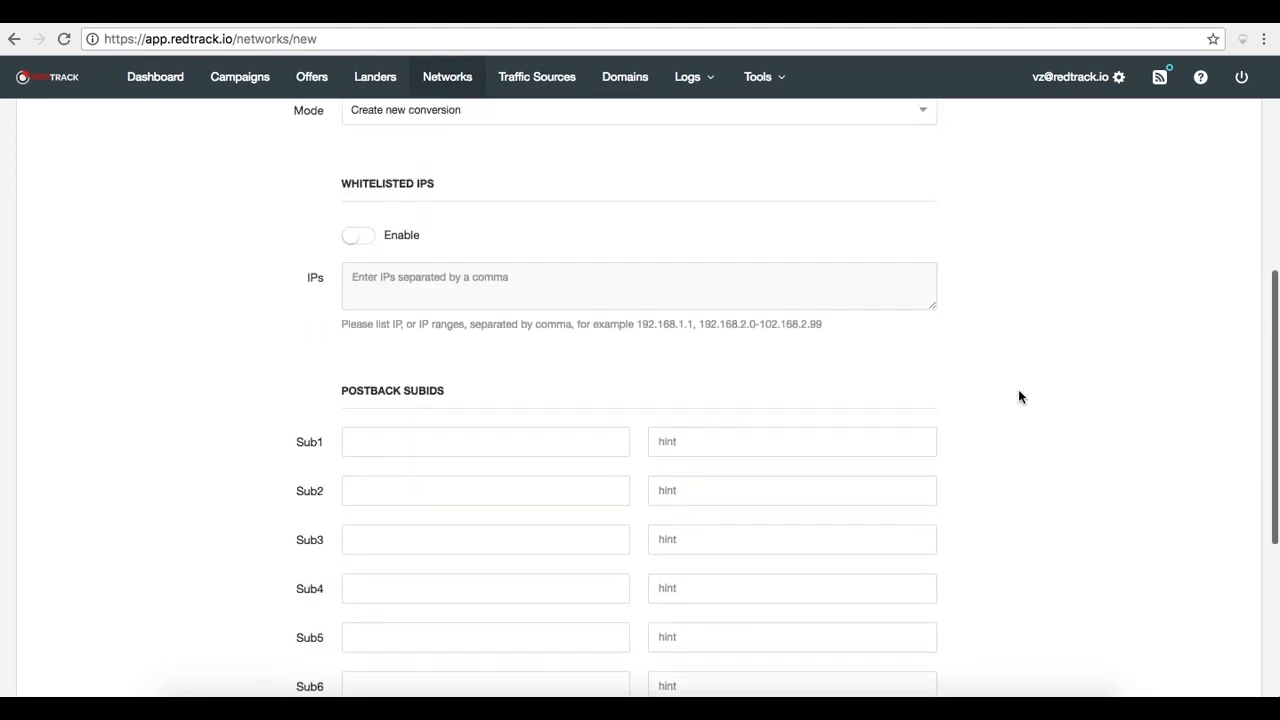
scroll(1018, 396, "up", 3)
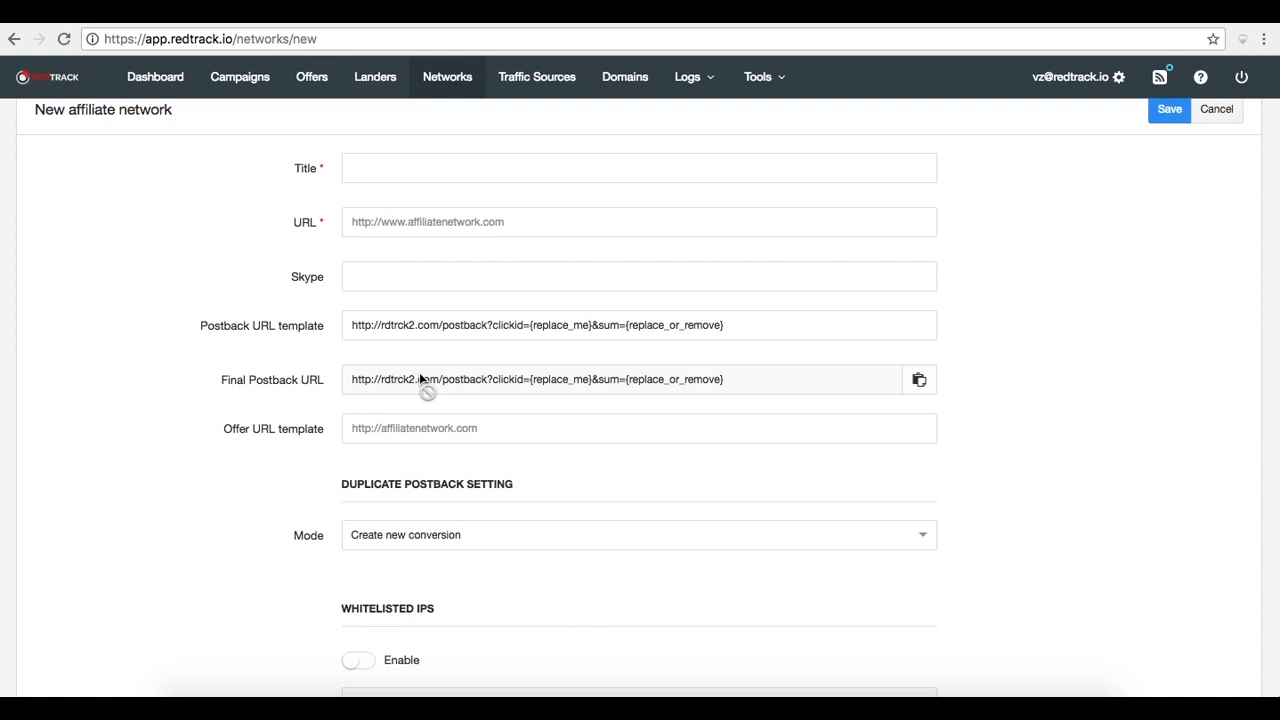
Replace the clickid placeholder in the postback URL template with {clickid}
left_click(593, 325)
key("BackSpace")
key("BackSpace")
key("BackSpace")
key("BackSpace")
key("BackSpace")
key("BackSpace")
key("BackSpace")
key("BackSpace")
key("BackSpace")
key("BackSpace")
key("BackSpace")
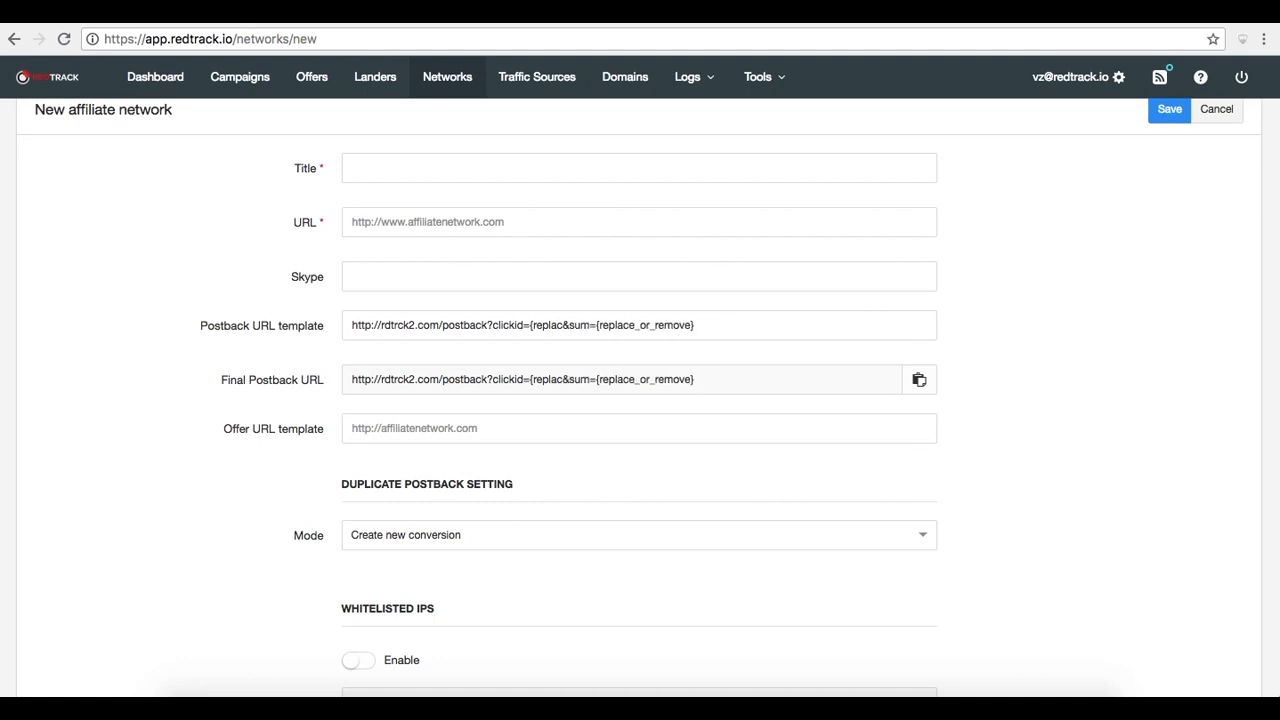
type("}")
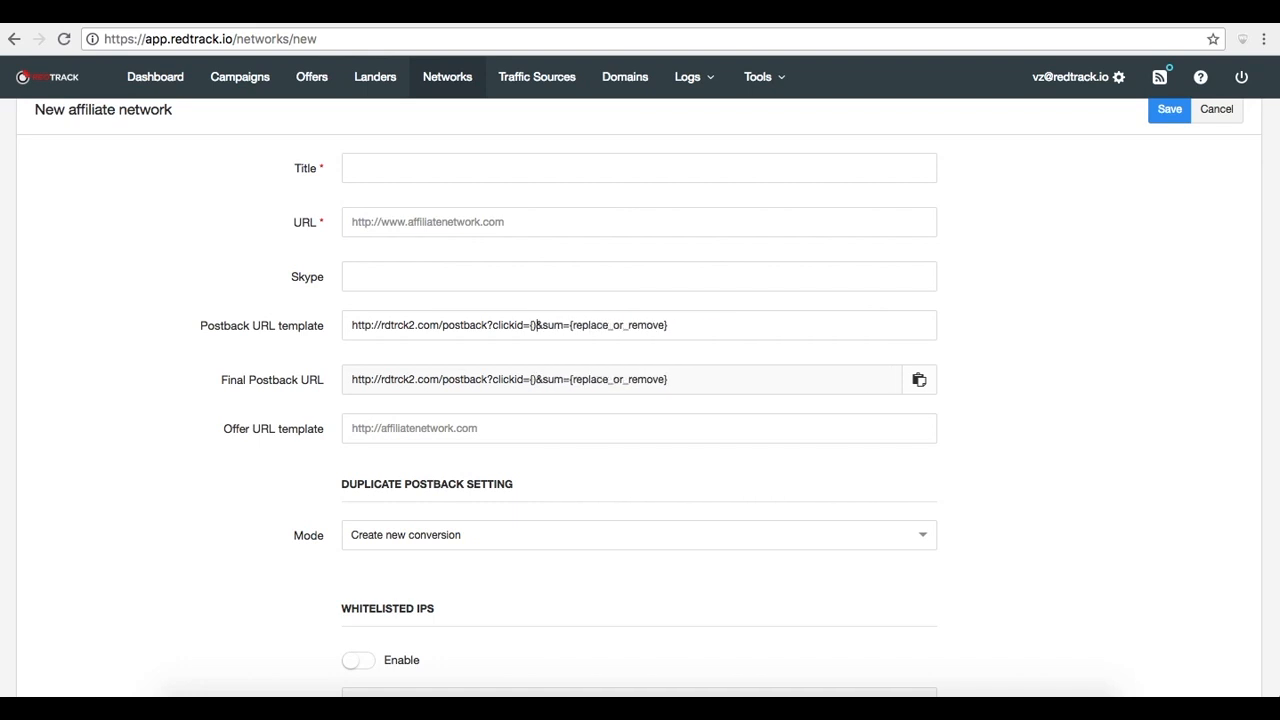
type("clickid")
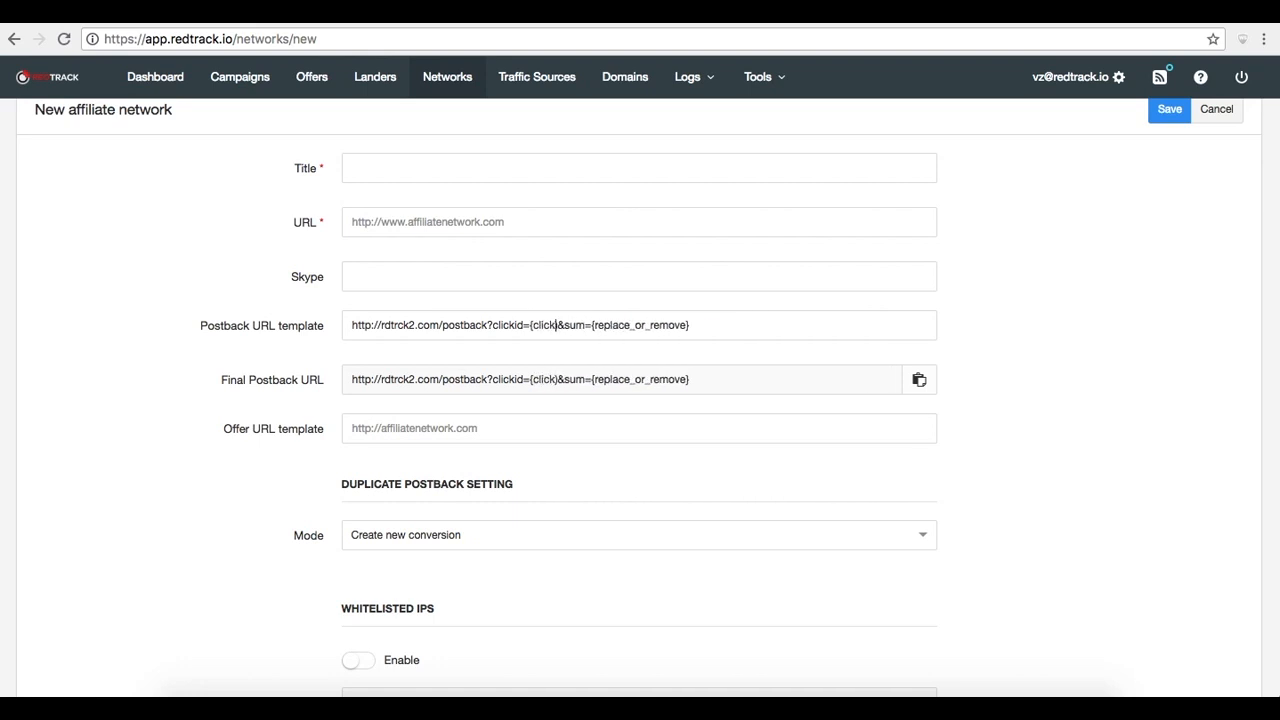
Replace the sum placeholder in the postback URL template with {payout}
key("Right")
key("Right")
key("Right")
key("Right")
key("Right")
key("Right")
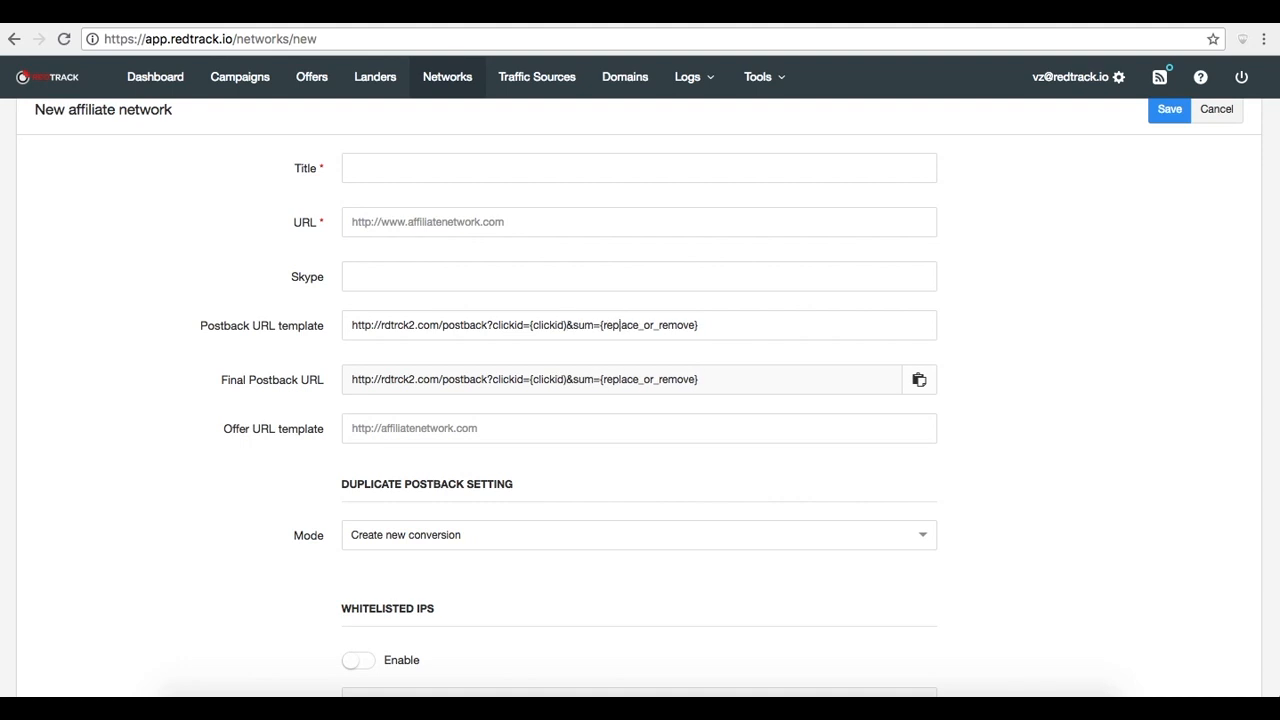
key("Right")
key("Right")
key("Right")
key("Right")
key("Right")
key("Right")
key("Right")
key("Right")
key("BackSpace")
key("BackSpace")
key("BackSpace")
key("BackSpace")
key("BackSpace")
key("BackSpace")
key("BackSpace")
key("BackSpace")
key("BackSpace")
key("BackSpace")
key("BackSpace")
key("BackSpace")
key("BackSpace")
key("BackSpace")
key("BackSpace")
key("BackSpace")
key("BackSpace")
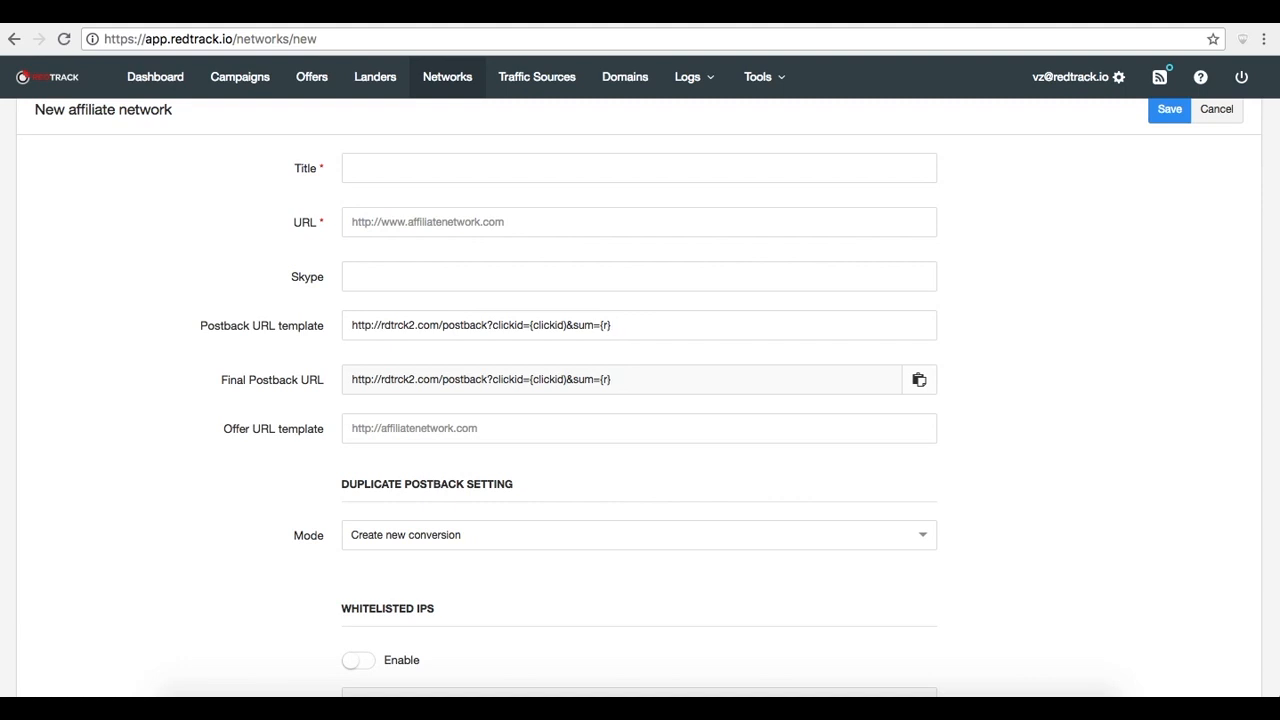
type("paout")
key("BackSpace")
key("BackSpace")
key("BackSpace")
type("yout")
Set the postback subid Sub1 to {creativeid} from the suggestions
scroll(709, 406, "down", 5)
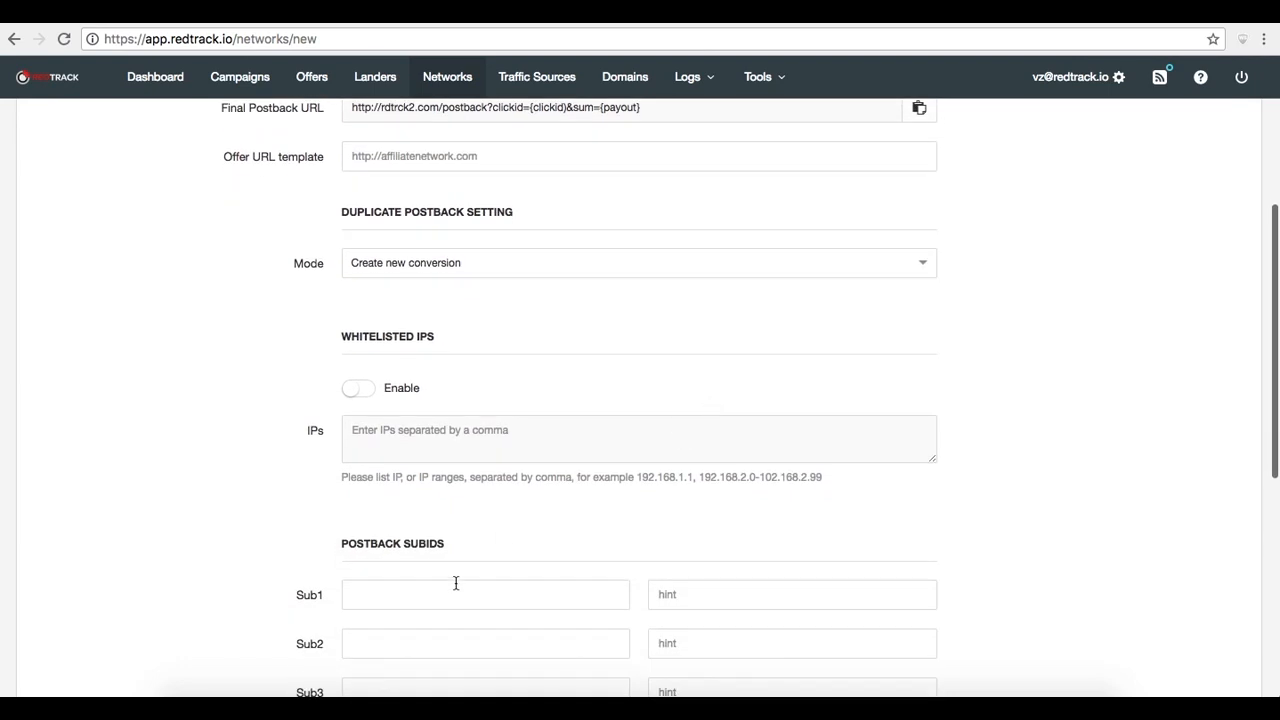
left_click(451, 590)
key("Down")
key("Return")
scroll(1129, 409, "up", 3)
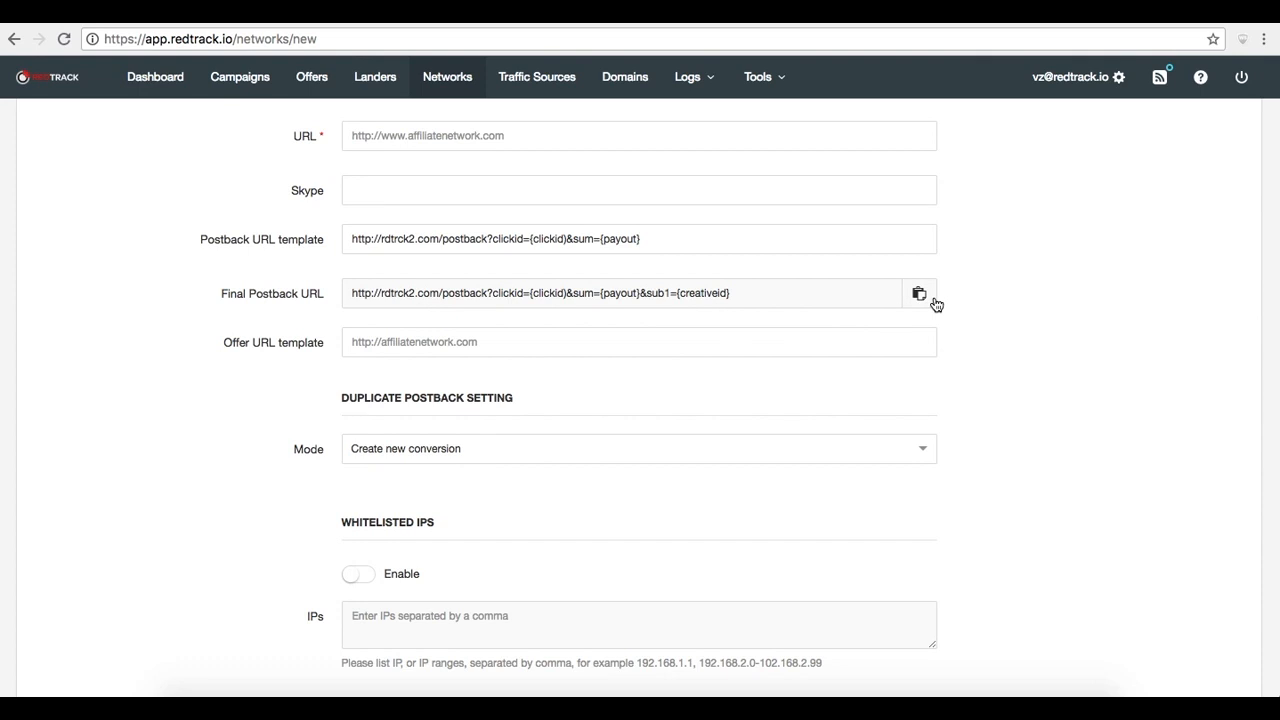
scroll(661, 343, "down", 2)
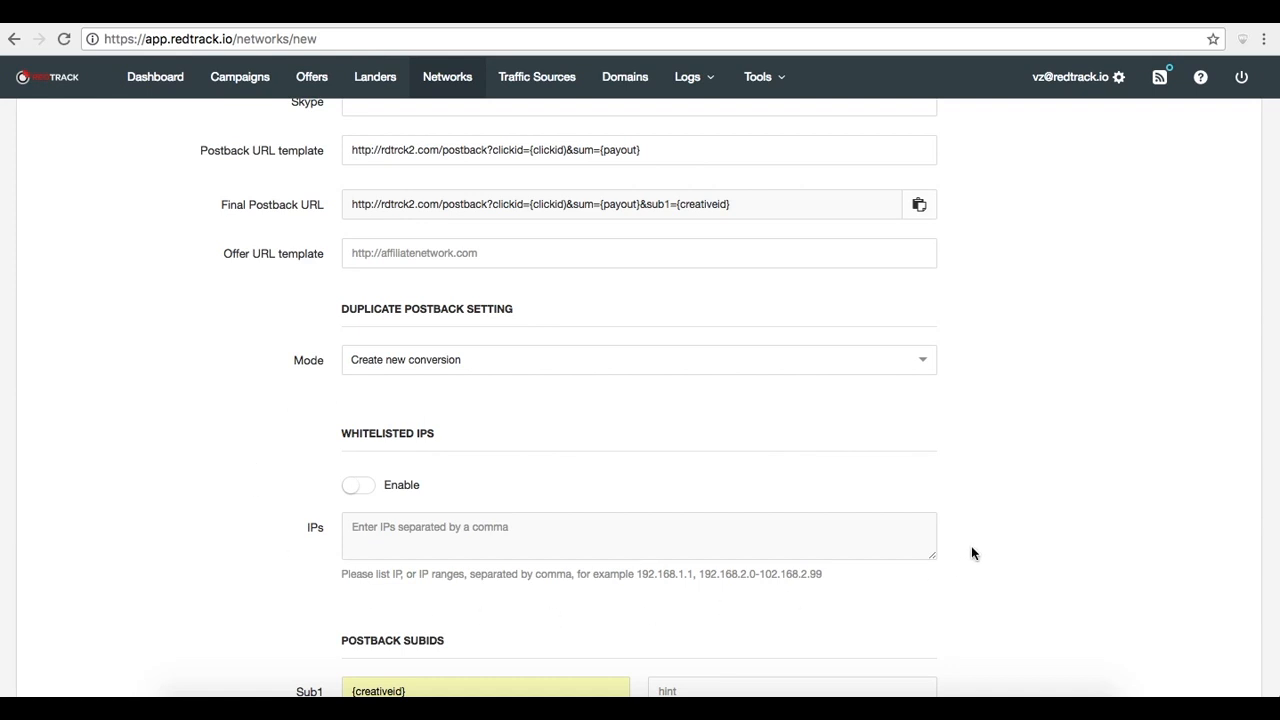
scroll(1000, 417, "up", 2)
scroll(1003, 416, "up", 1)
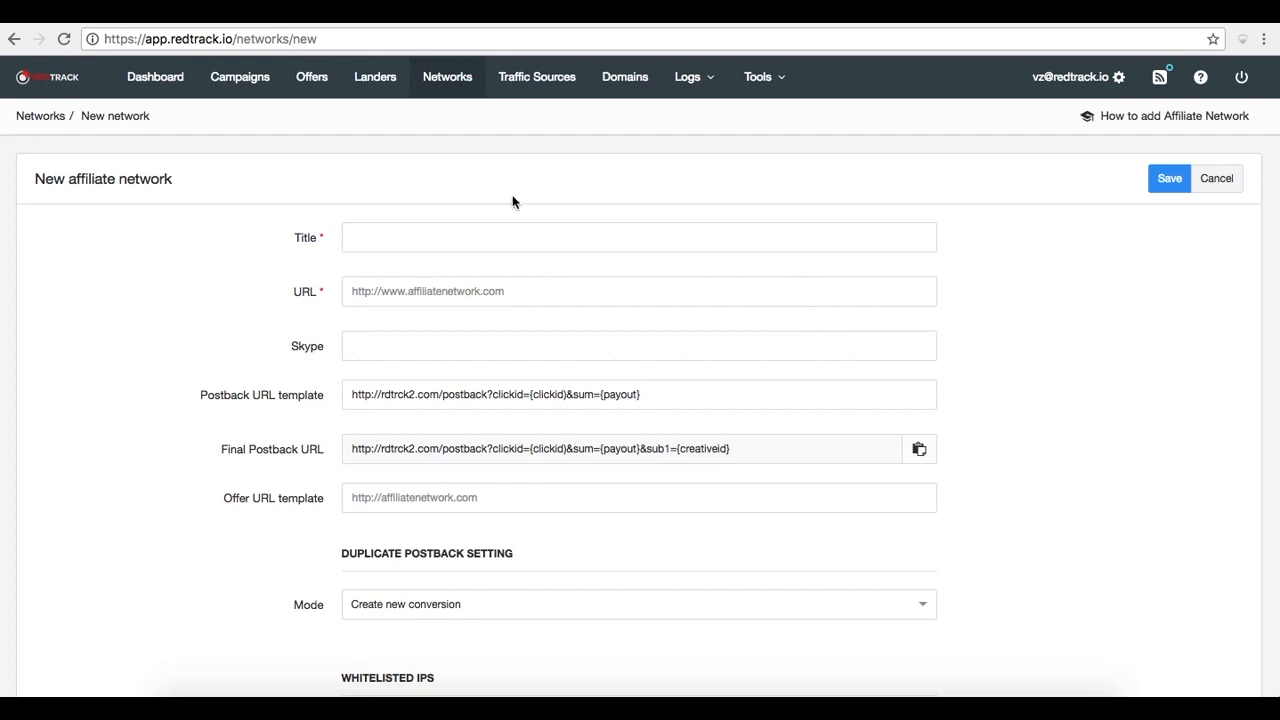
Open the Red Offer for editing from the offers list
left_click(325, 95)
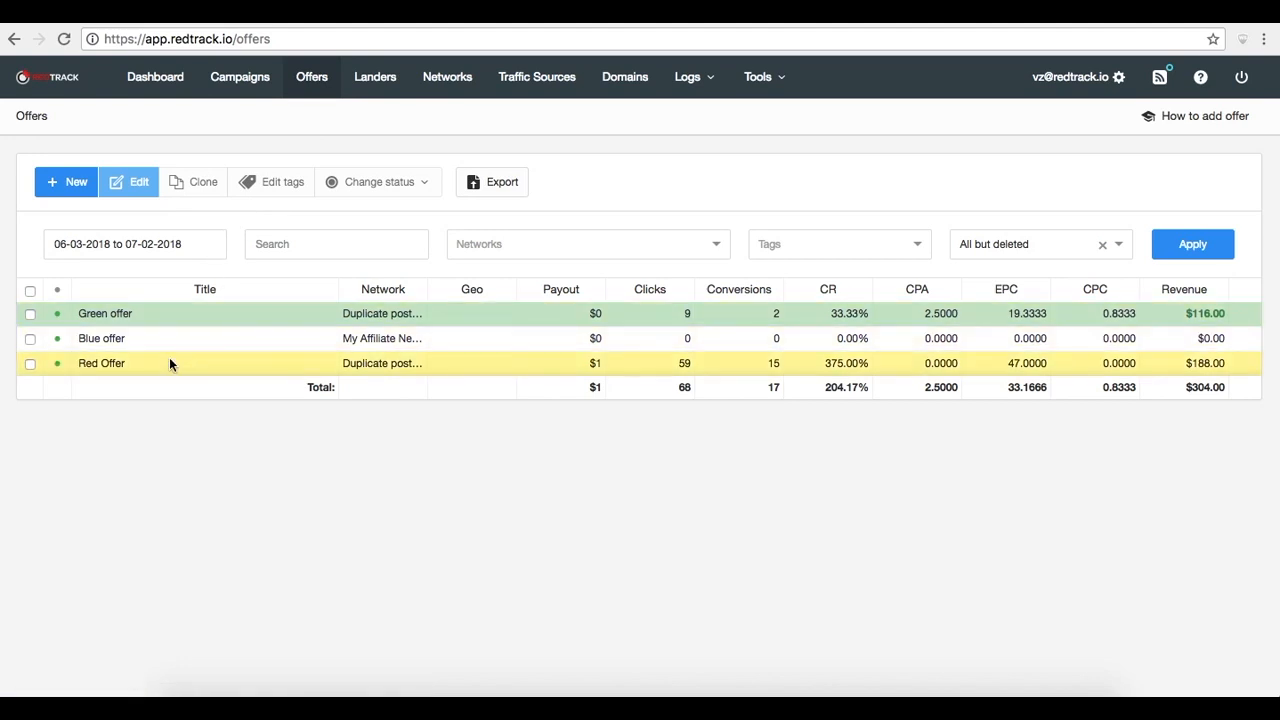
left_click(170, 363)
left_click(138, 184)
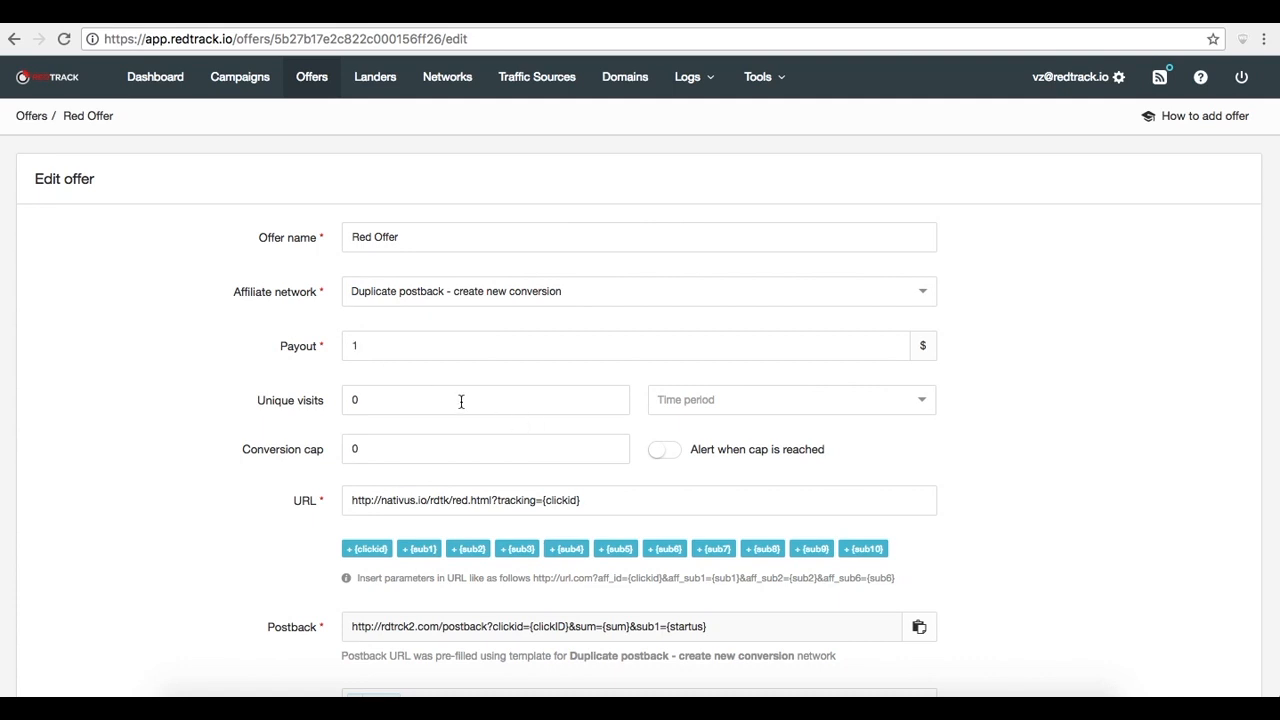
Set the offer's conversion cap to 10 and enable the alert when the cap is reached
left_click(397, 448)
type("10")
key("BackSpace")
left_click(672, 455)
scroll(1068, 440, "down", 3)
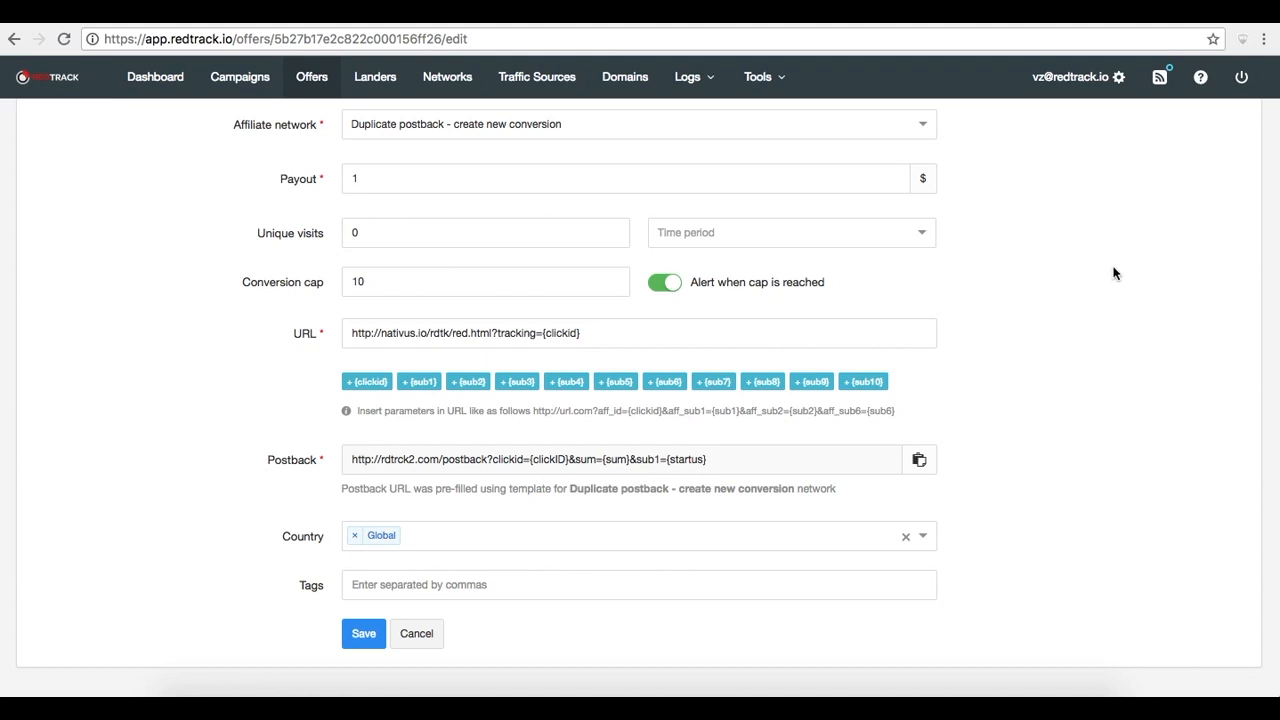
scroll(1114, 273, "up", 3)
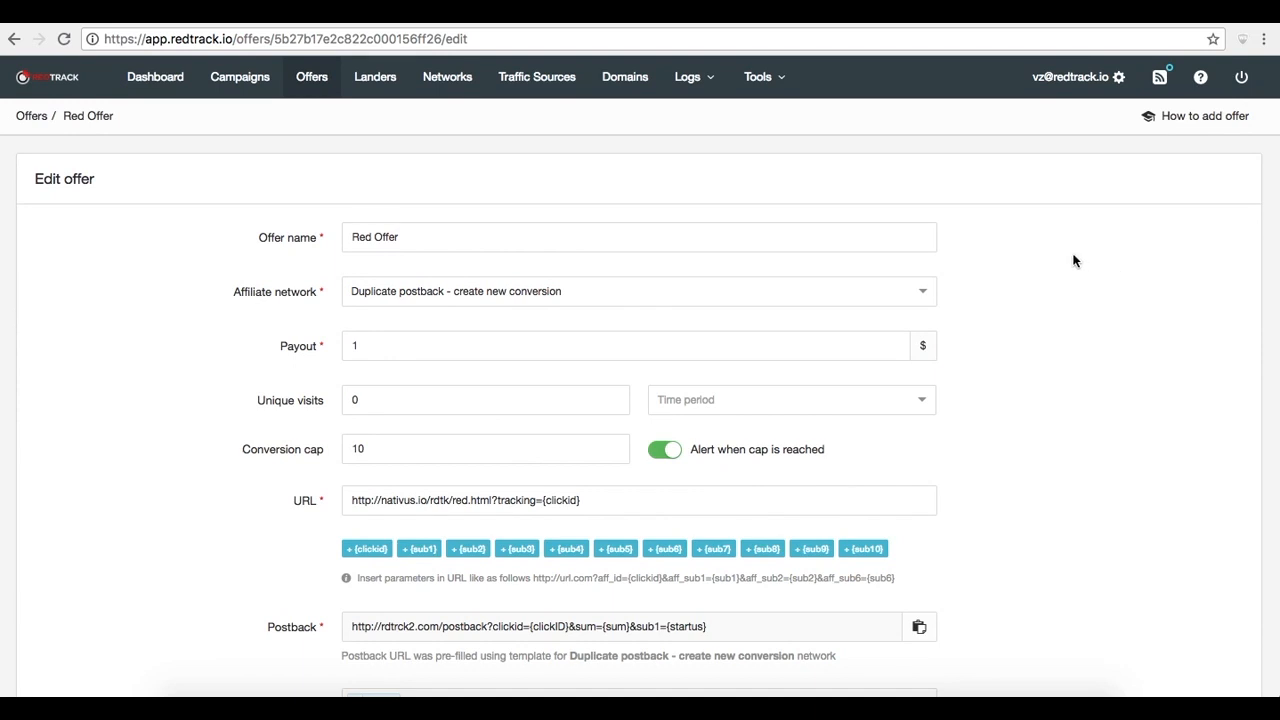
Open the LandingPage Offer Rotation lander for editing and review its click URLs and tracking scripts
left_click(378, 86)
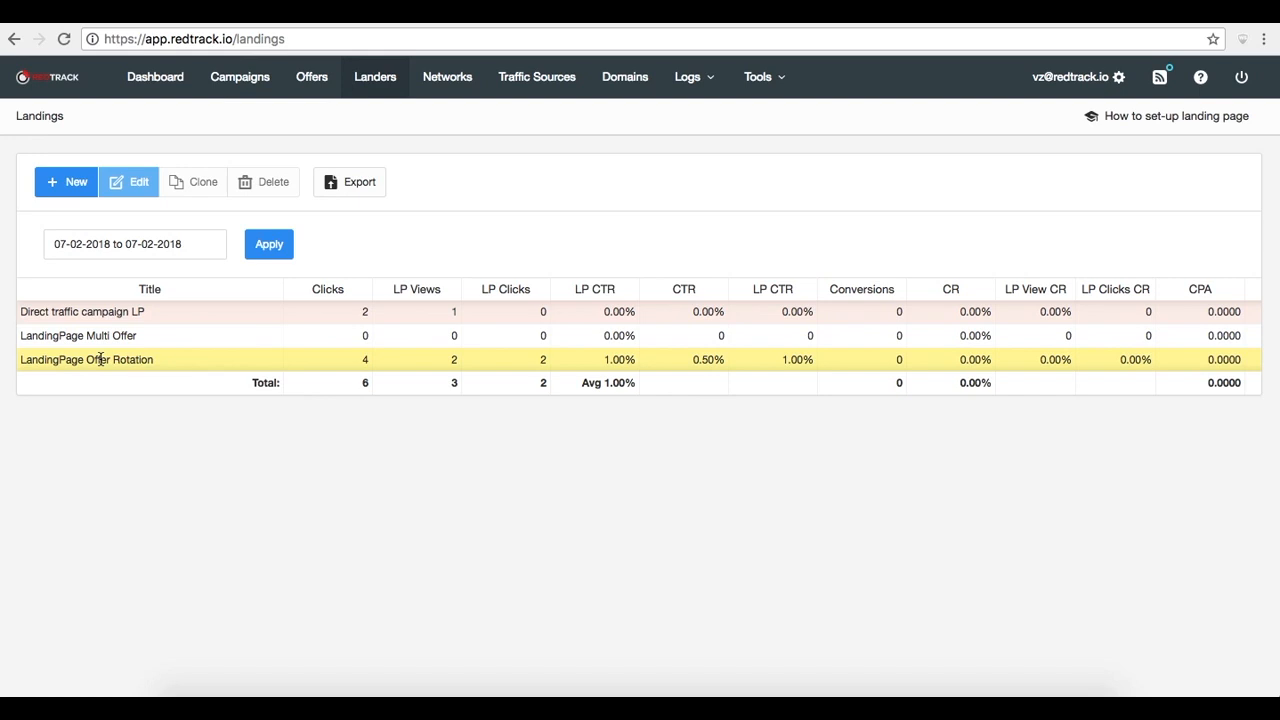
left_click(131, 185)
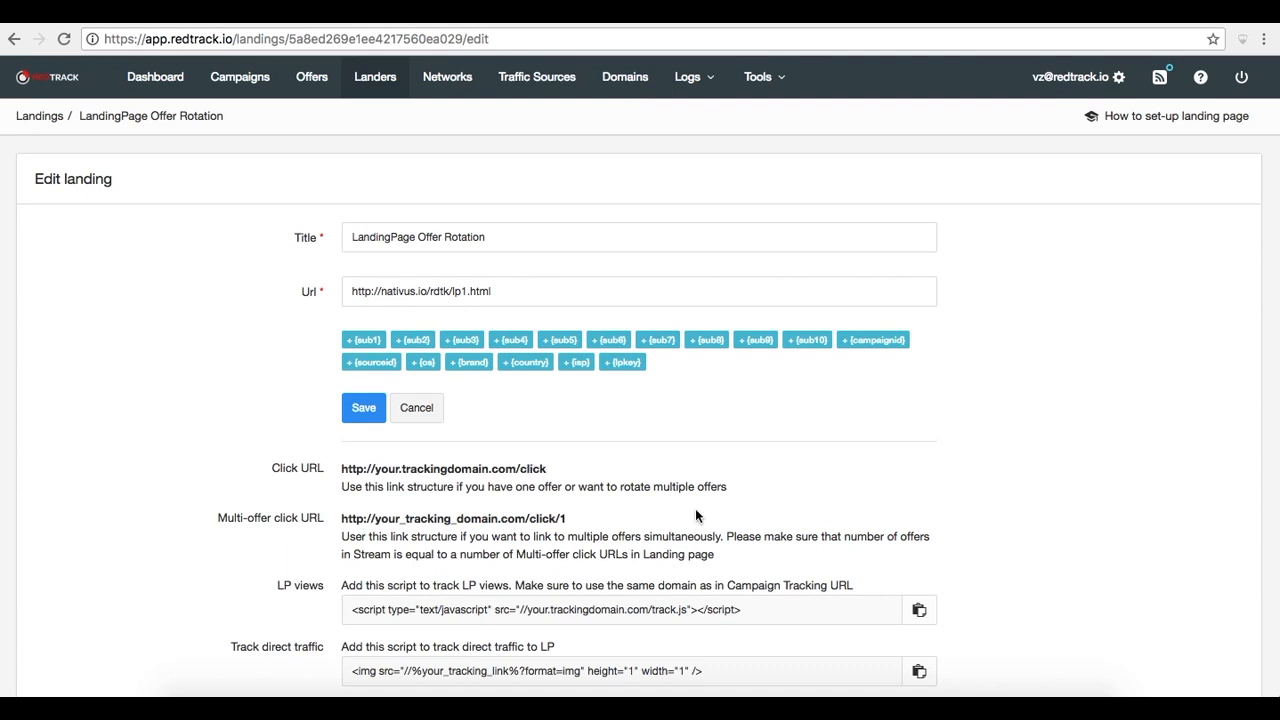
scroll(696, 516, "down", 2)
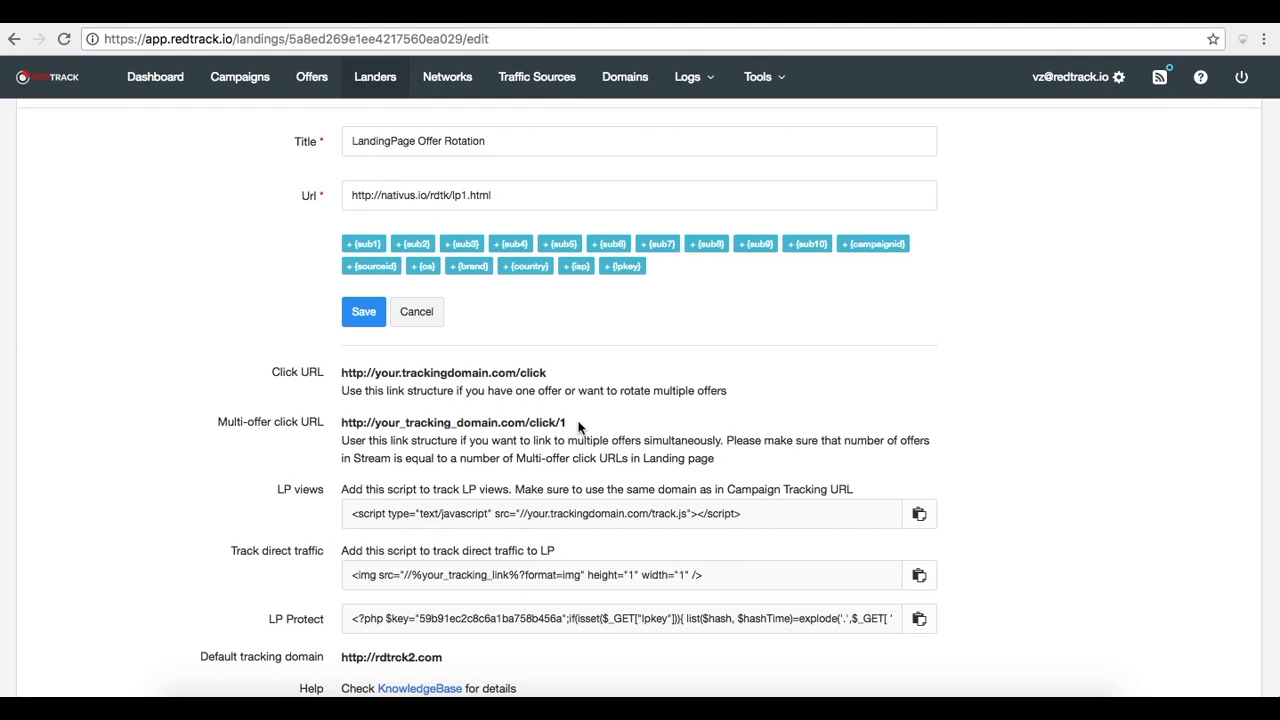
scroll(578, 427, "up", 2)
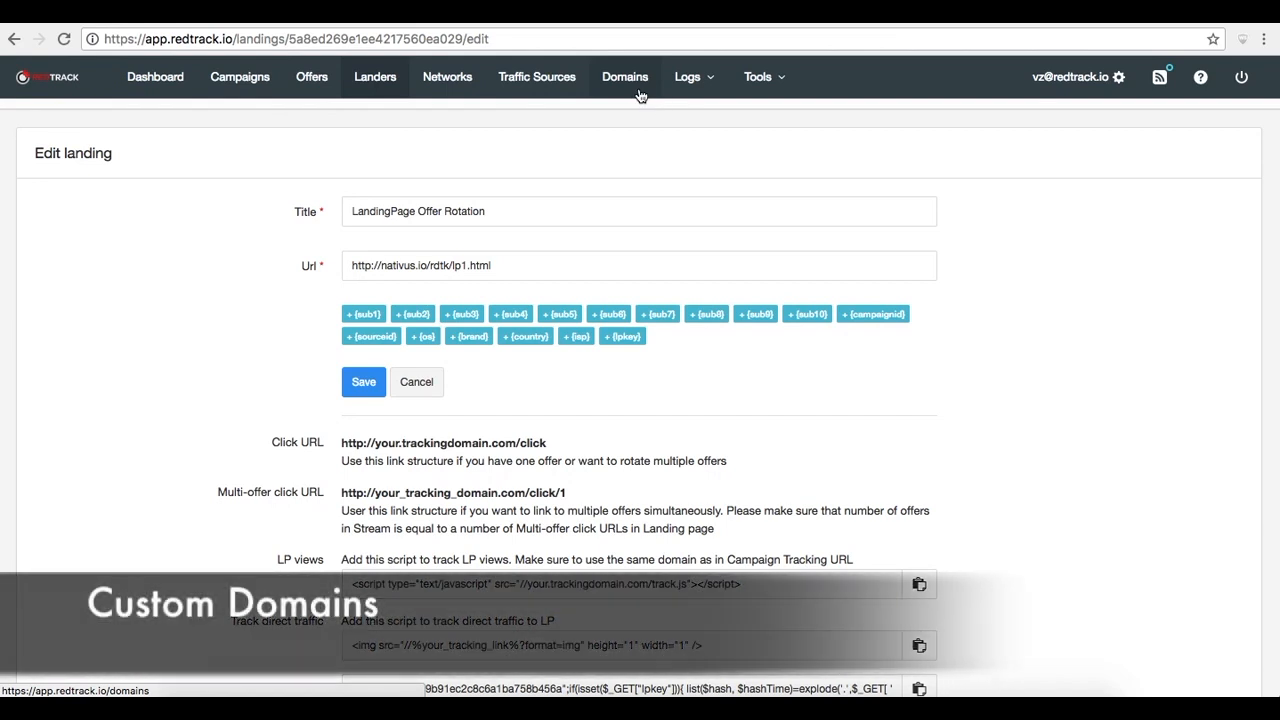
Open the DM fix custom domain for editing and enable HTTPS, reviewing the certificate and key fields
left_click(640, 95)
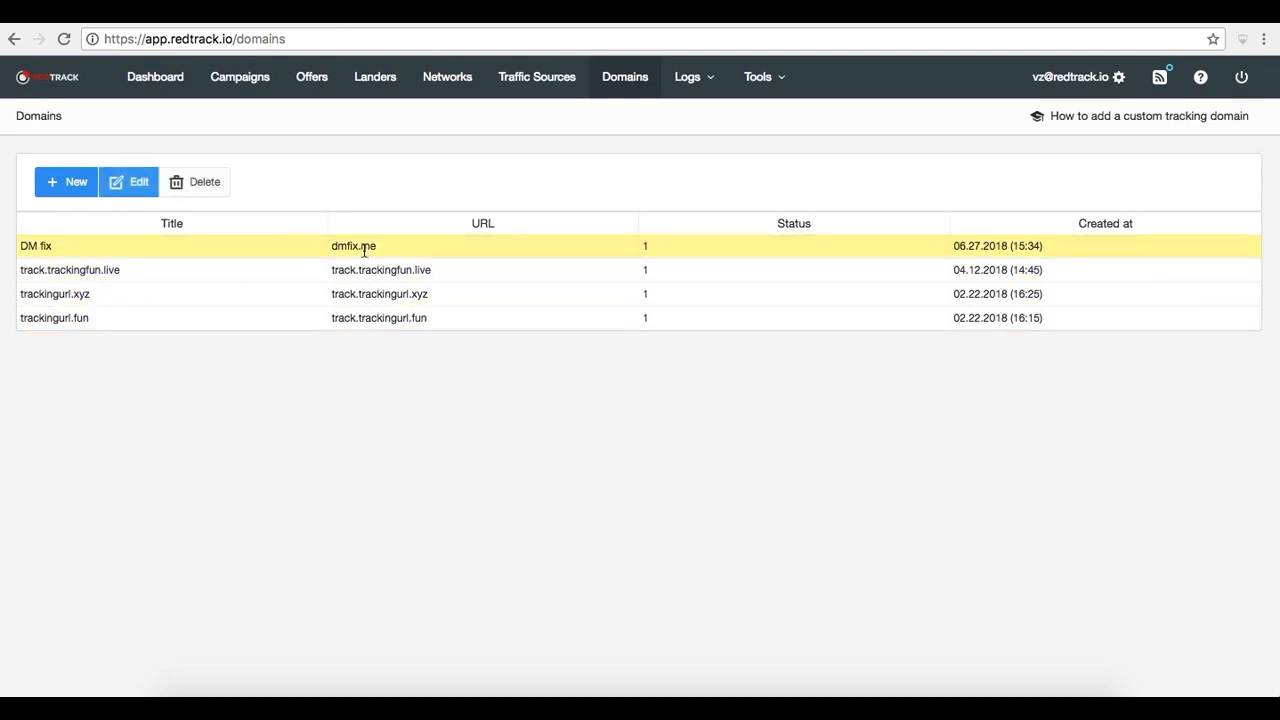
left_click(131, 180)
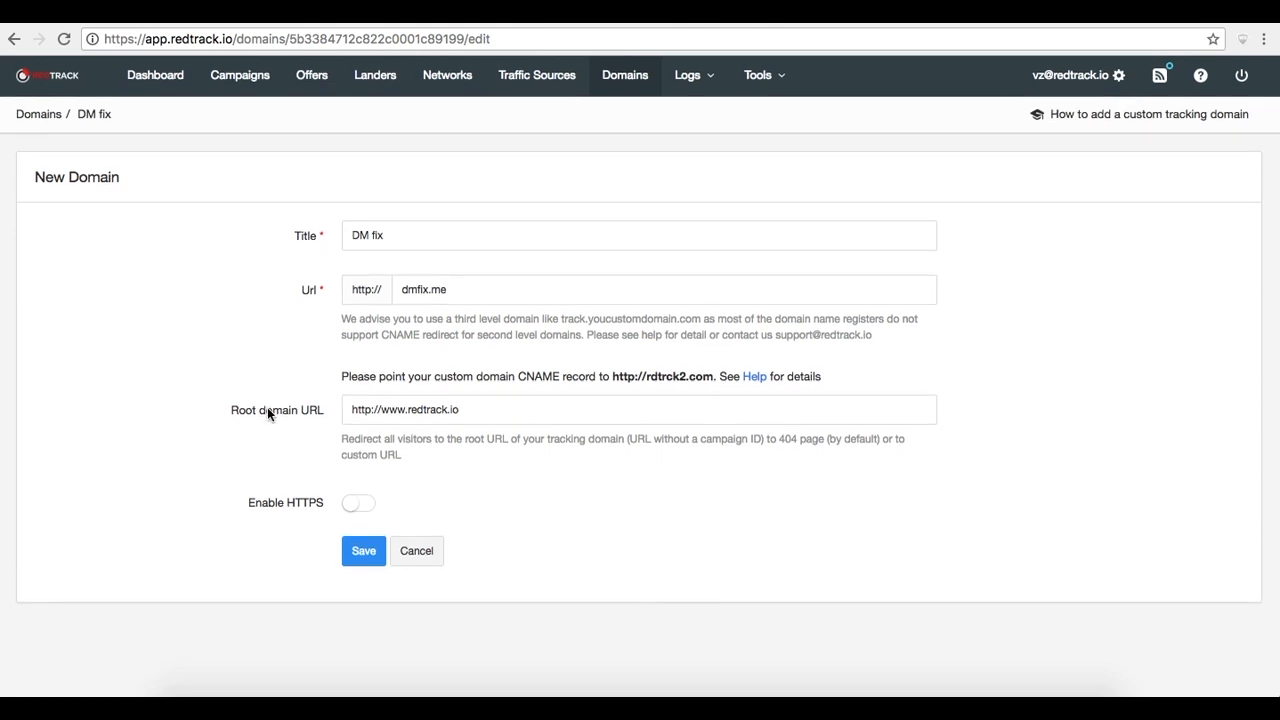
left_click(370, 508)
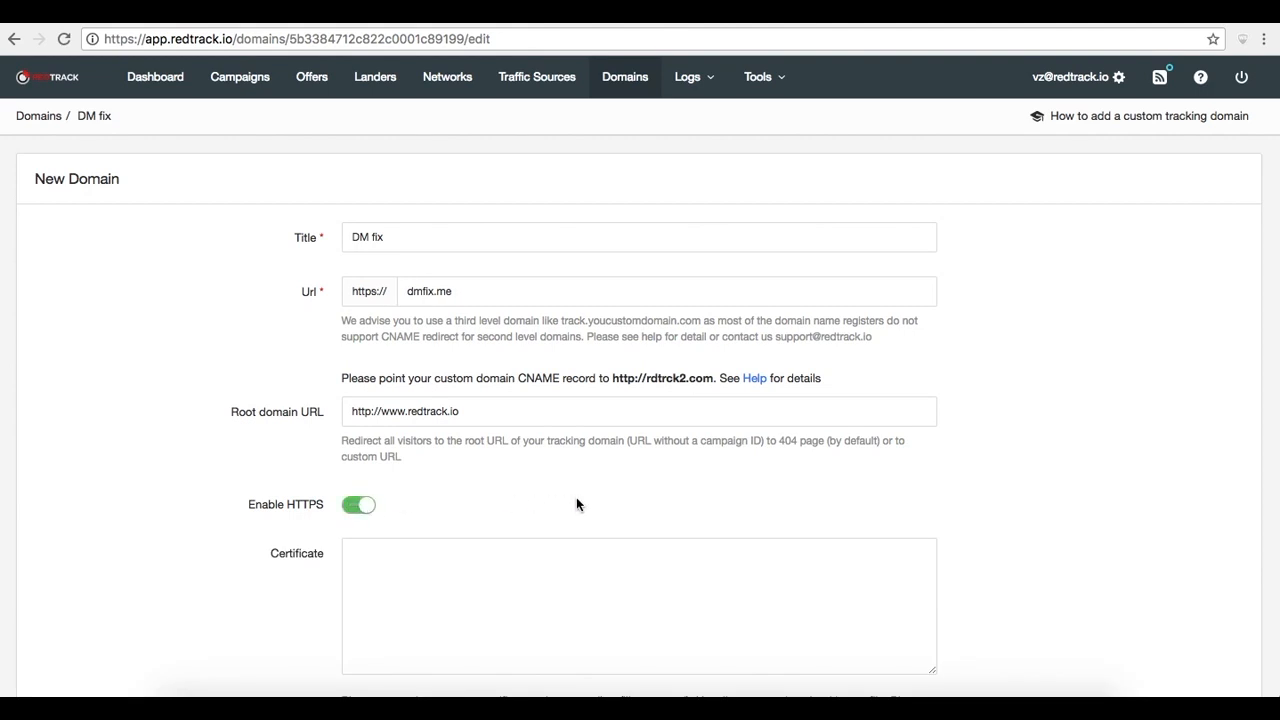
scroll(576, 498, "down", 5)
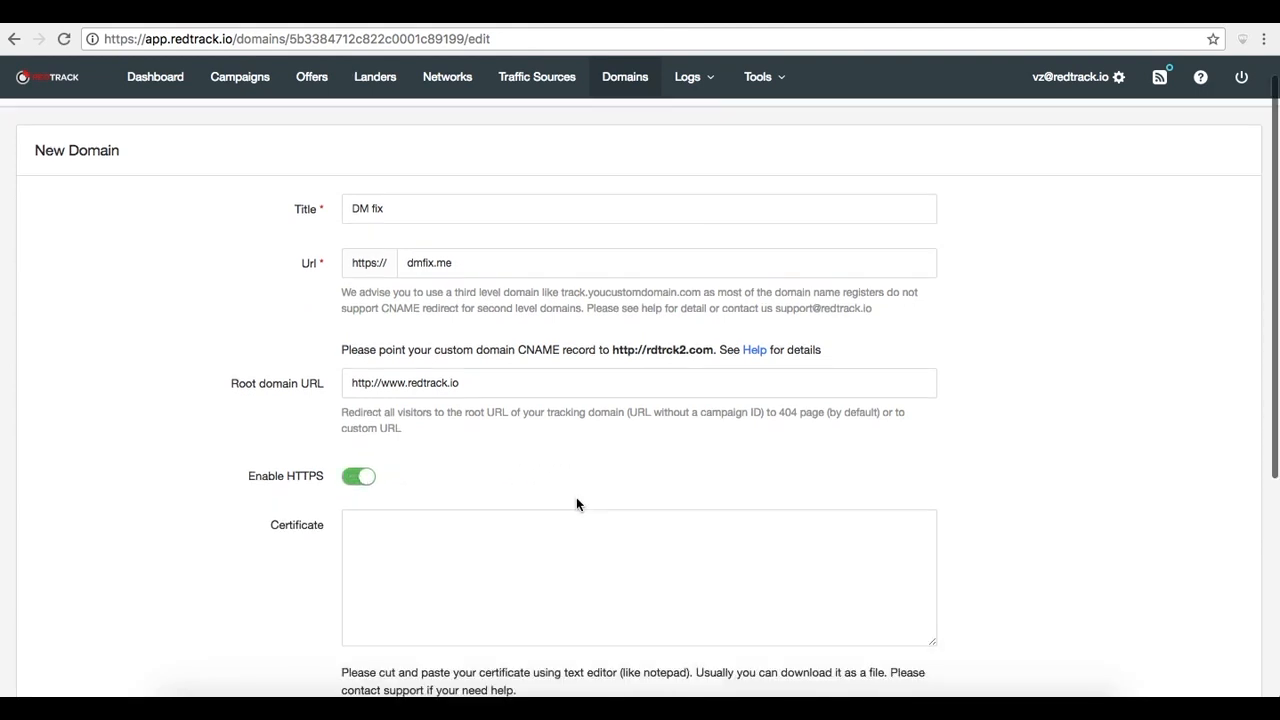
scroll(576, 498, "down", 2)
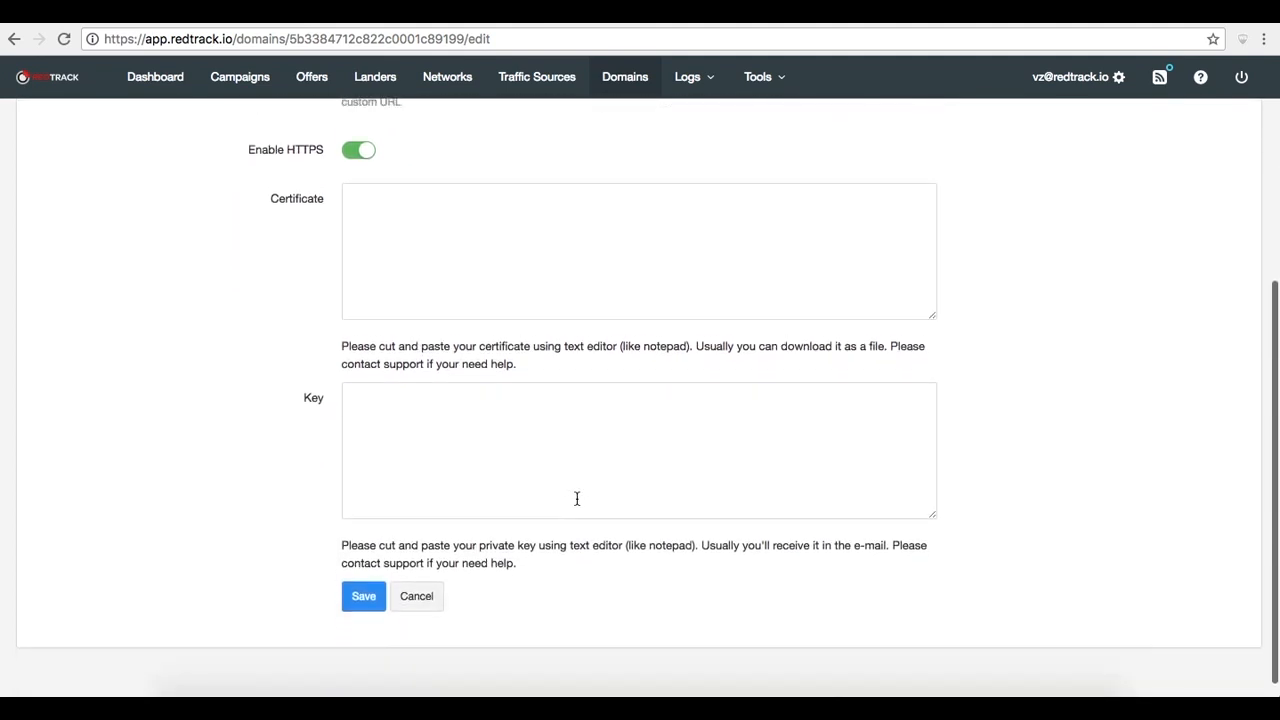
scroll(576, 498, "up", 3)
scroll(576, 498, "up", 5)
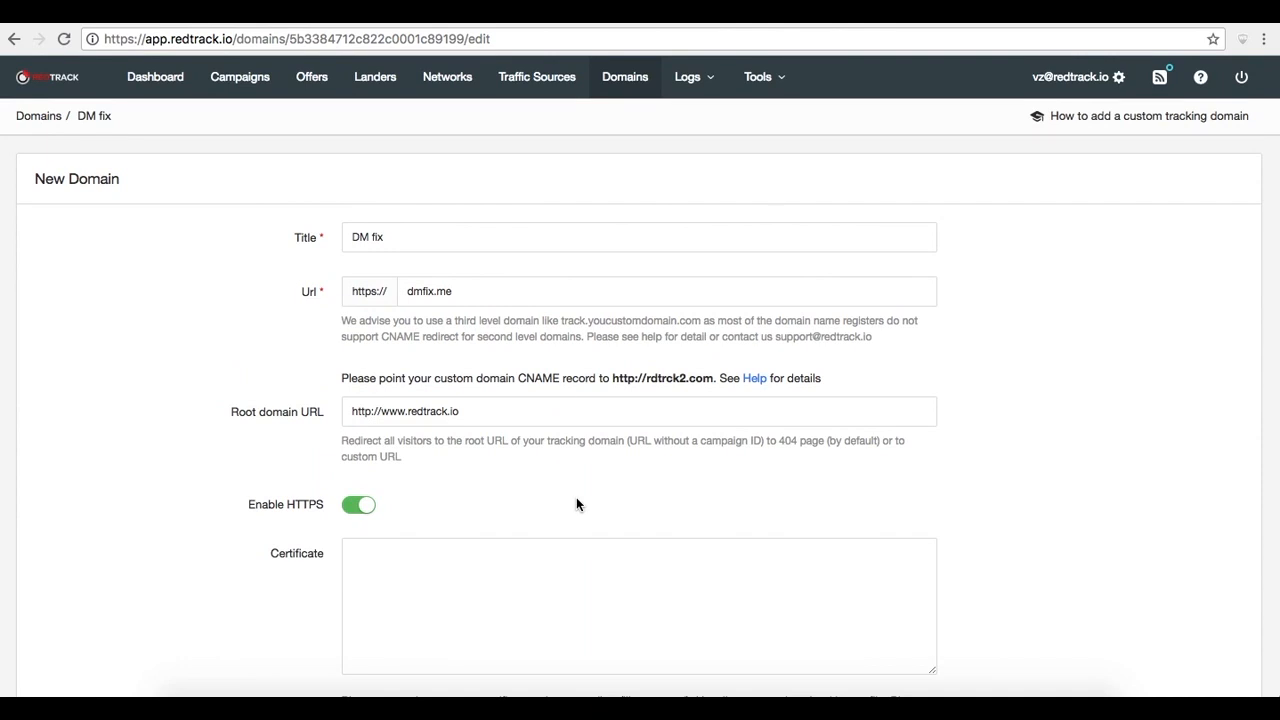
Open the Conversion Tracking tool and review the post-back domain, S2S postback URL and pixel conversion tracking code
left_click(786, 83)
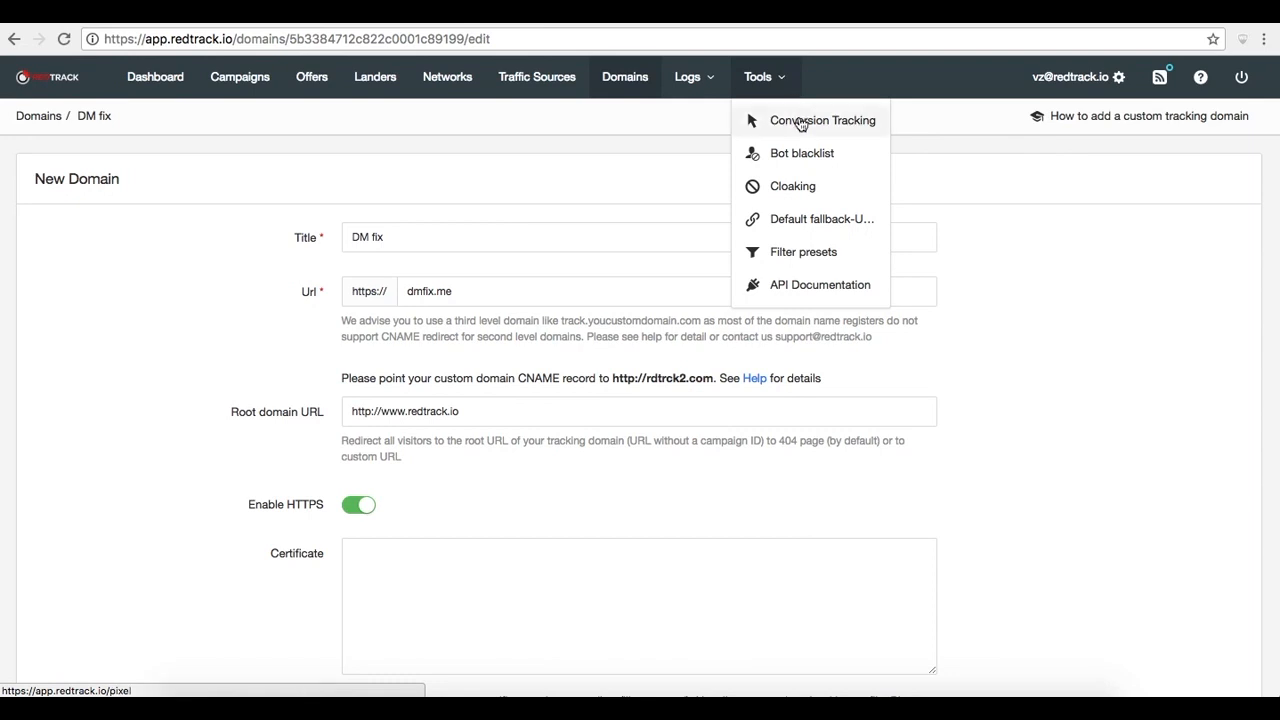
left_click(800, 121)
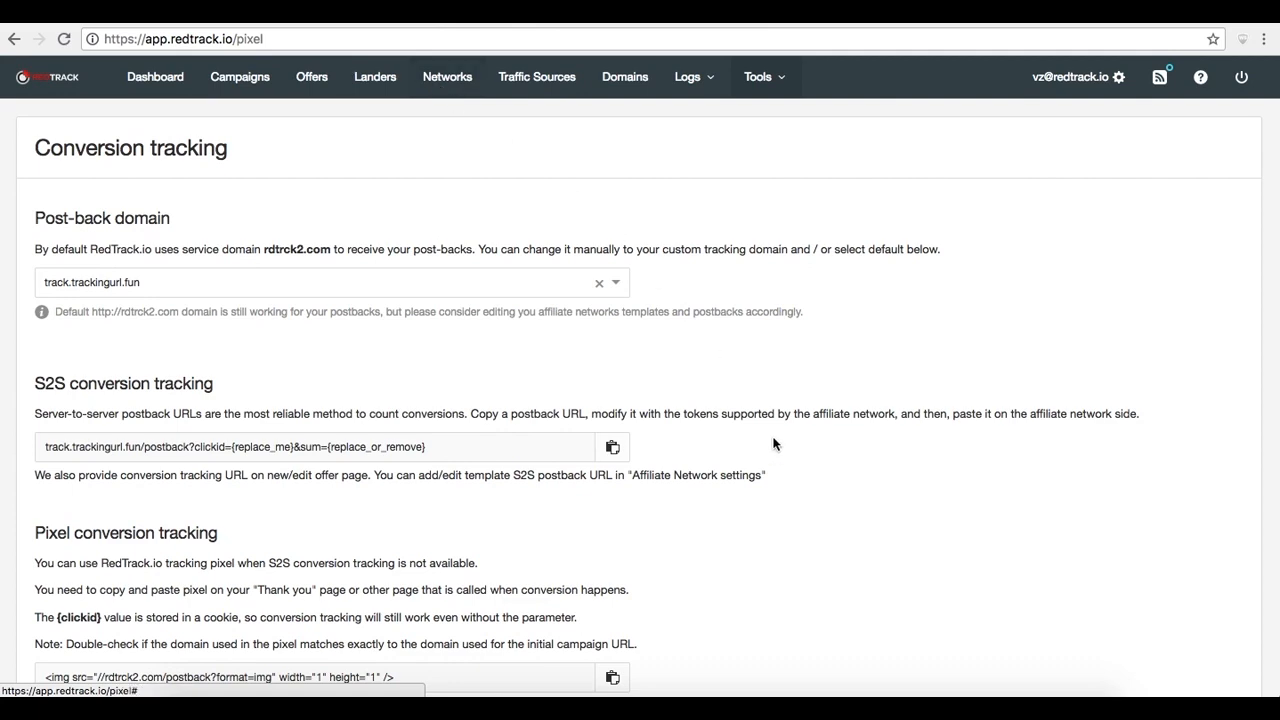
scroll(806, 500, "down", 2)
scroll(808, 500, "down", 2)
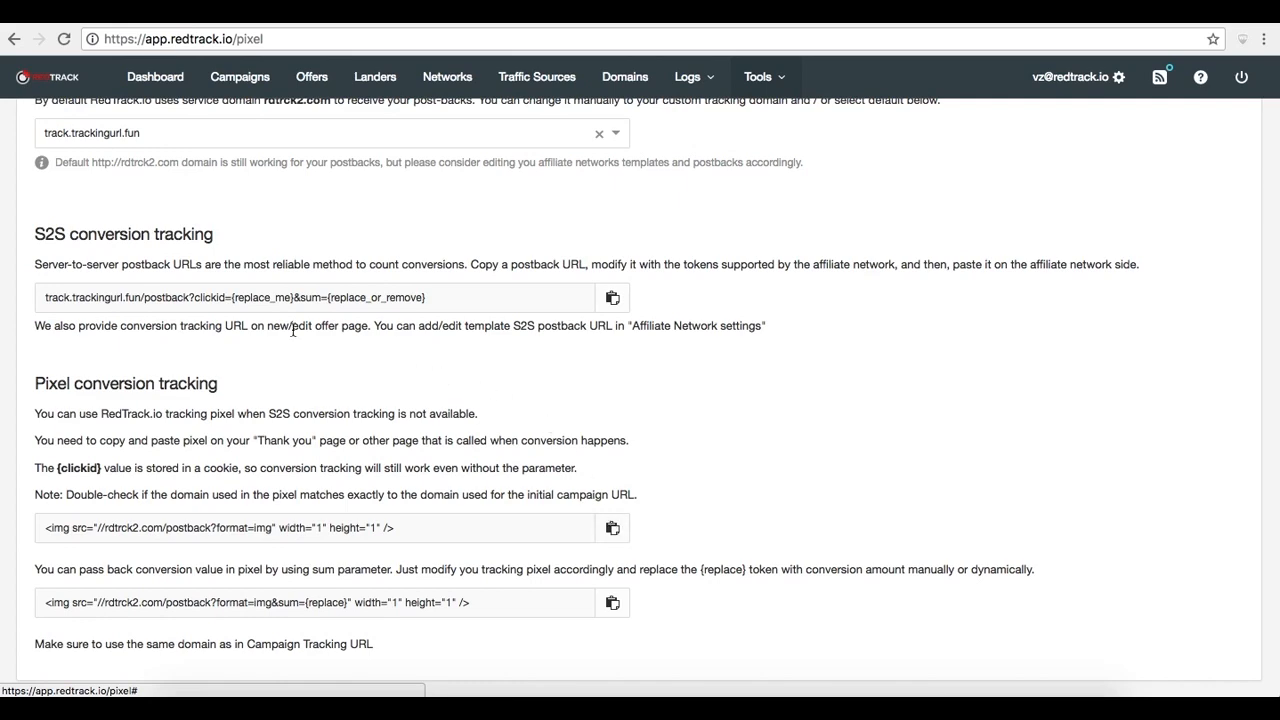
scroll(439, 533, "up", 3)
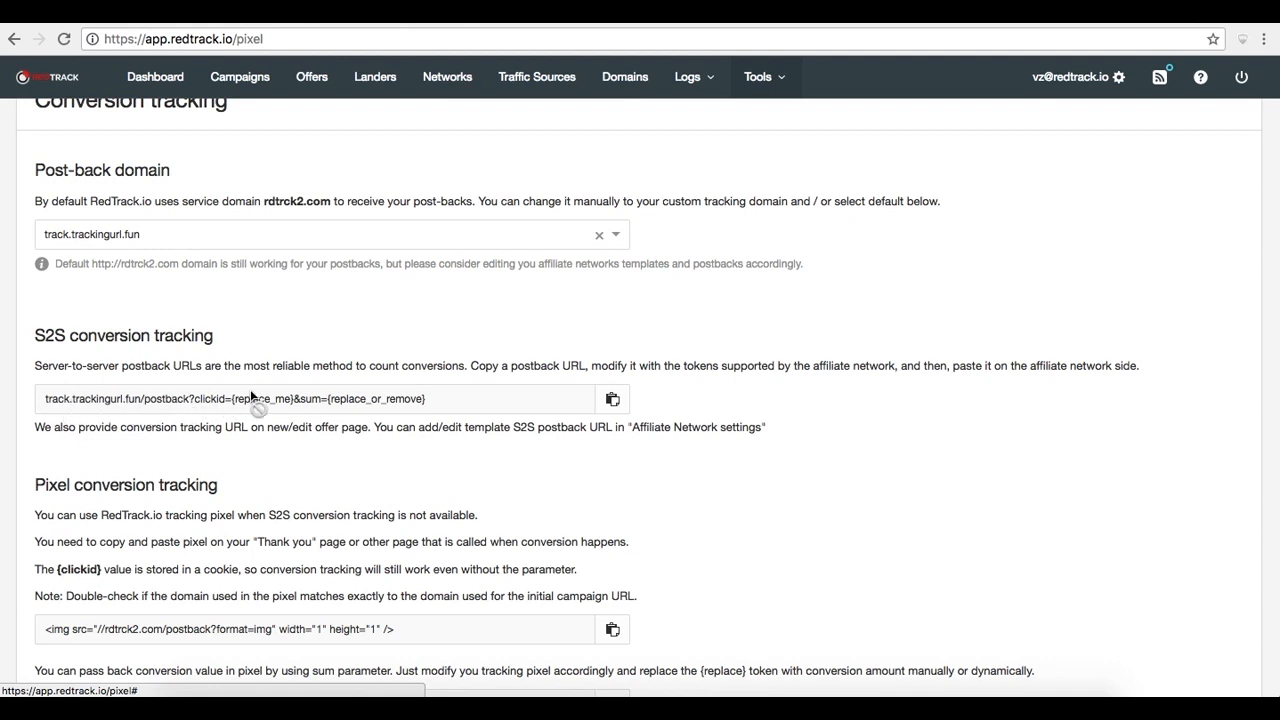
scroll(250, 392, "down", 3)
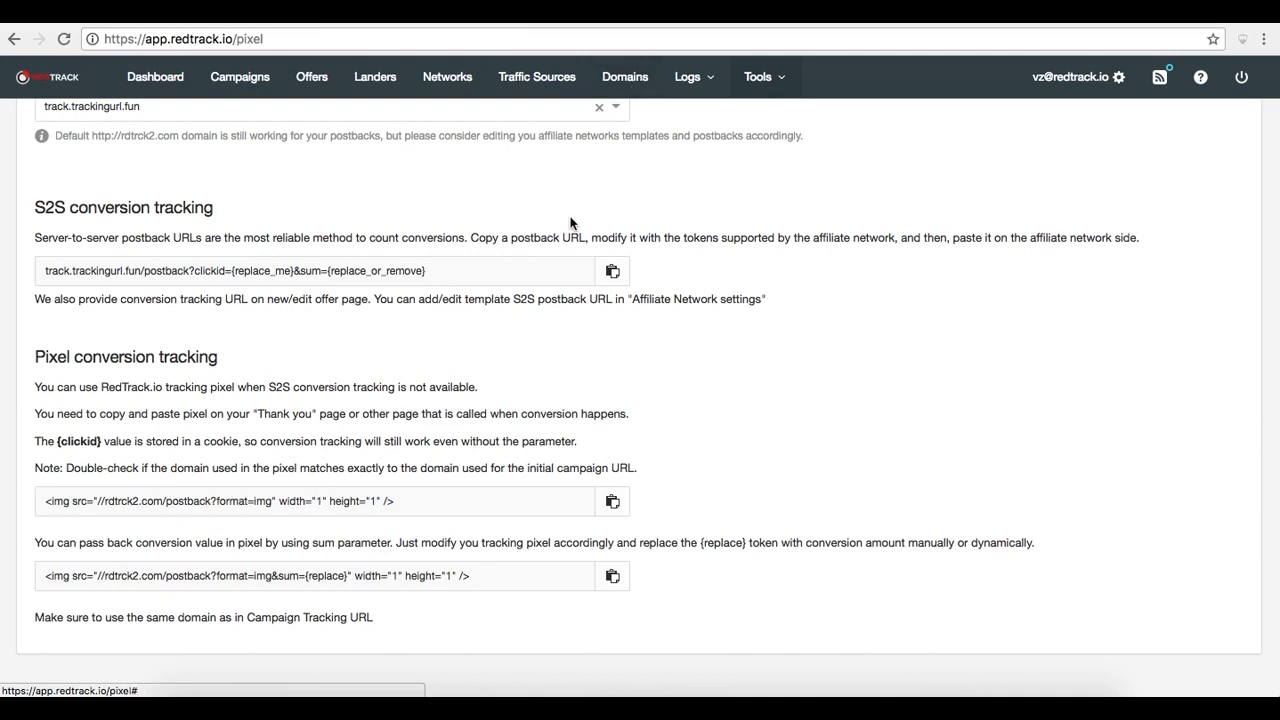
scroll(493, 250, "up", 3)
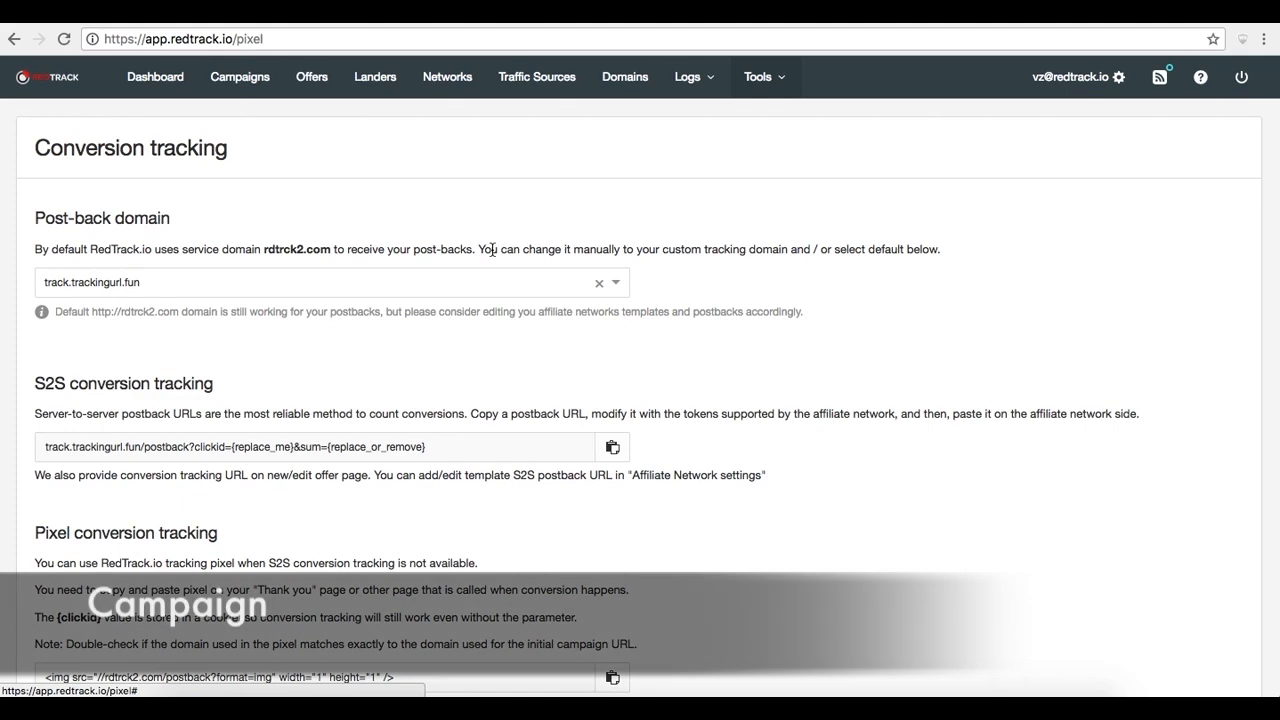
Start a new campaign named Allow Repeat with My Traffic Source as its source
left_click(222, 86)
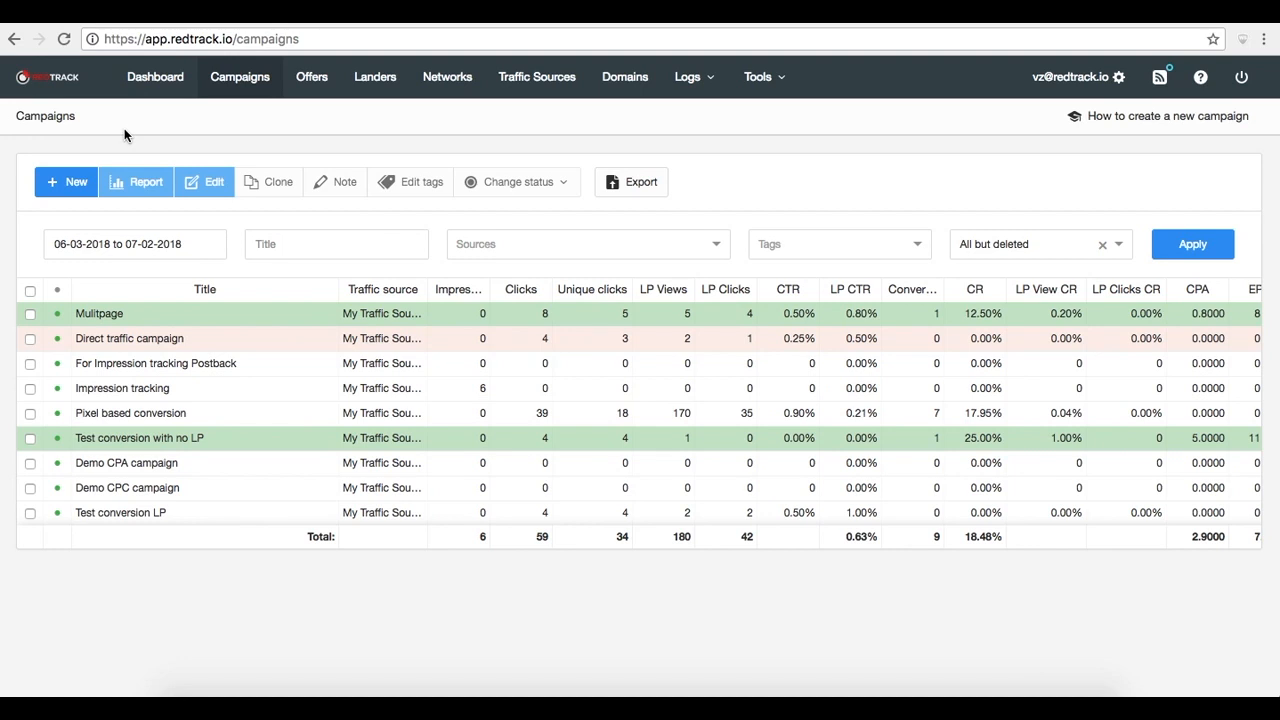
left_click(60, 190)
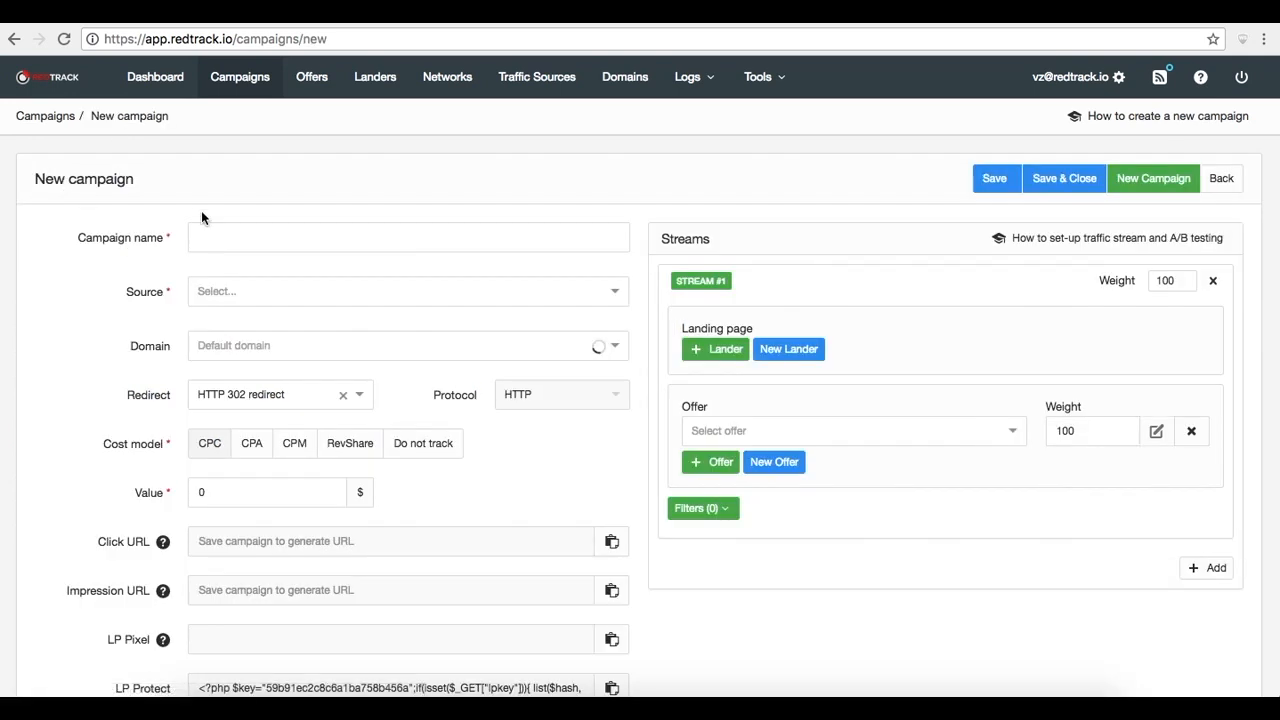
left_click(216, 231)
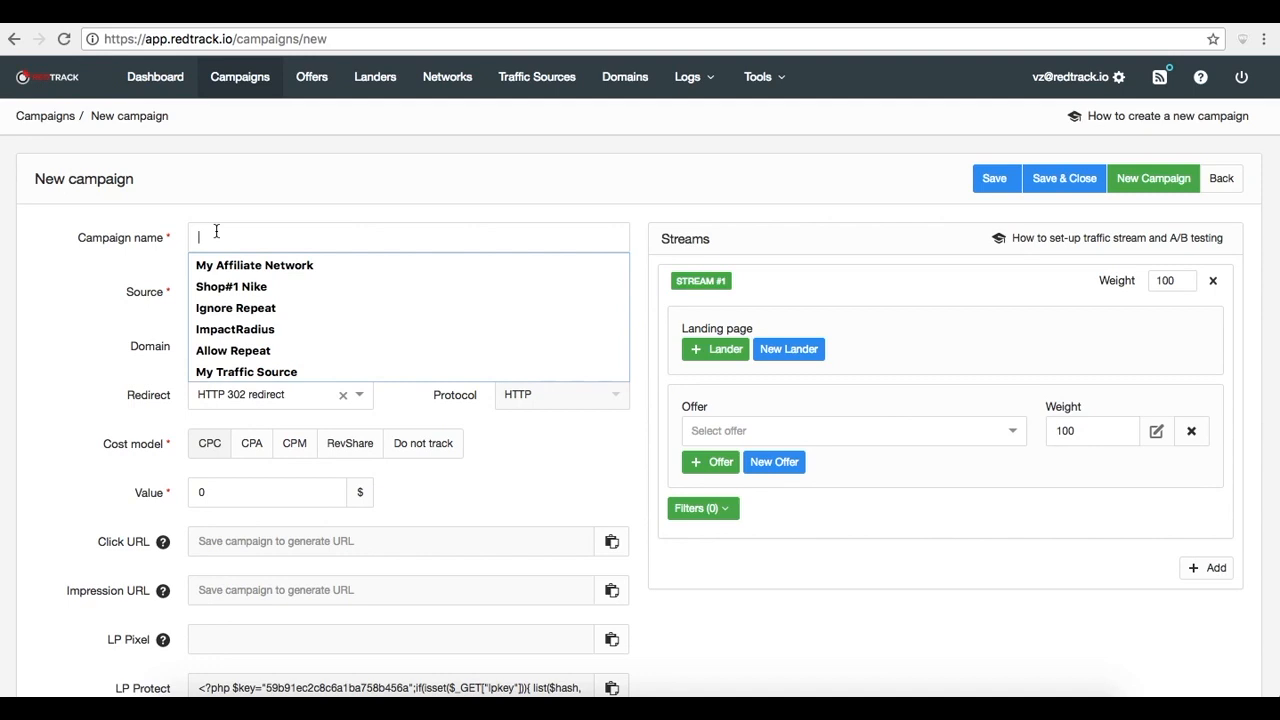
left_click(248, 350)
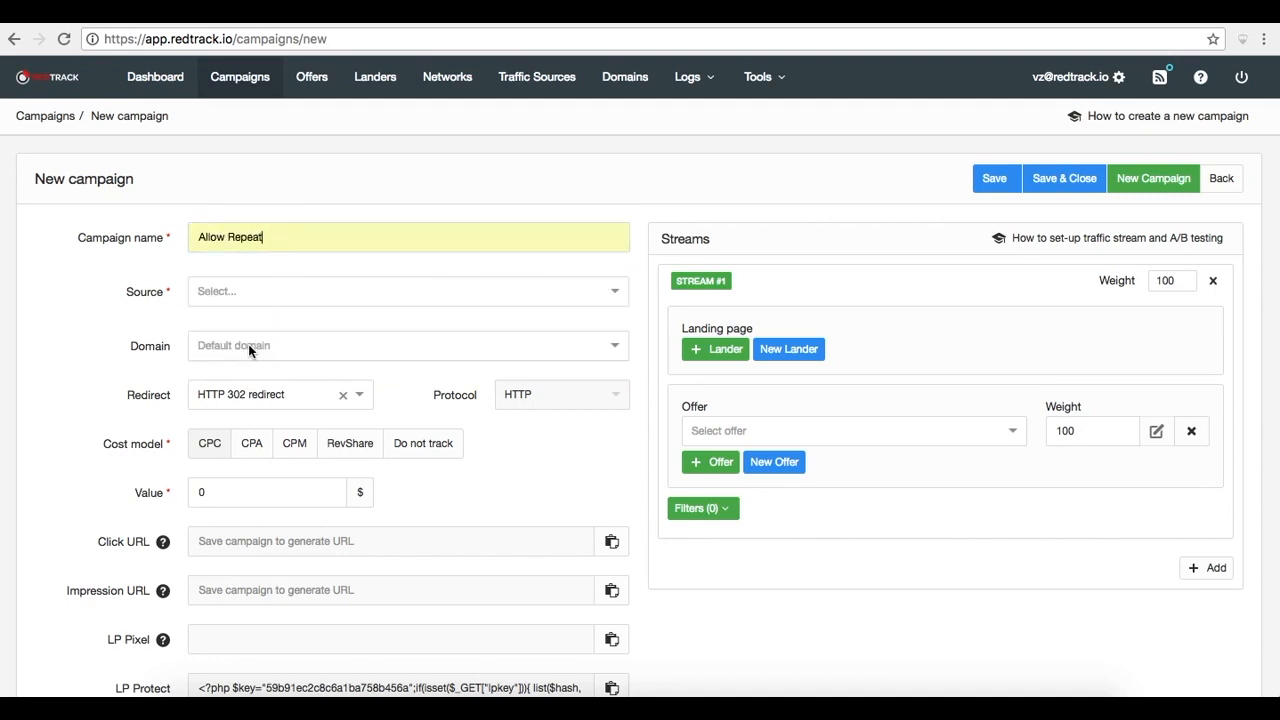
left_click(373, 302)
left_click(337, 344)
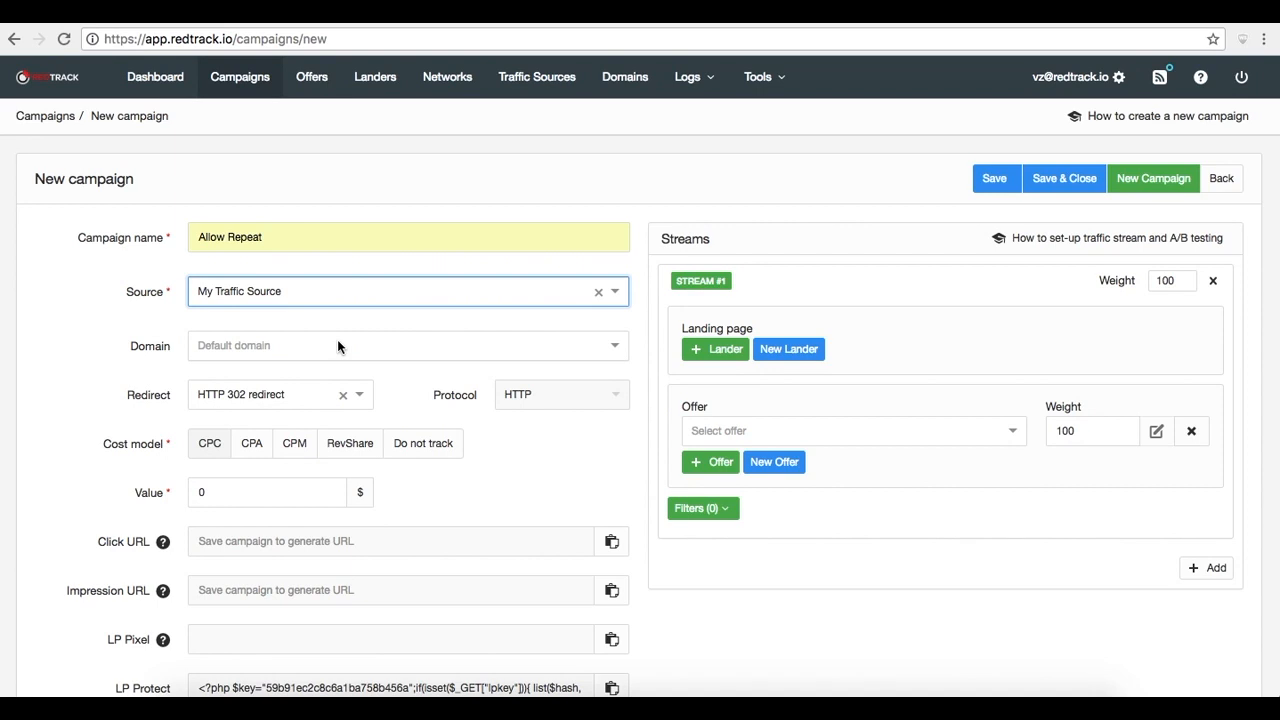
Set the campaign's domain to DM fix and check the redirect options, keeping HTTP 302 redirect
left_click(337, 346)
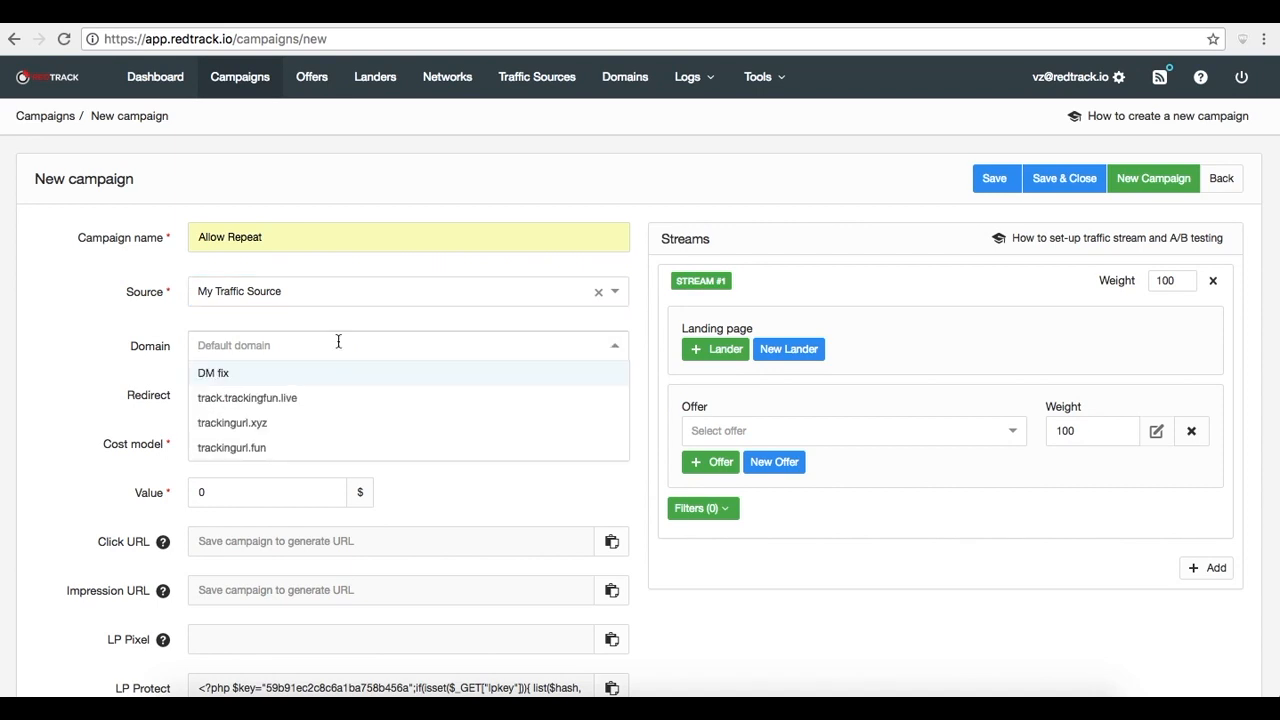
left_click(316, 377)
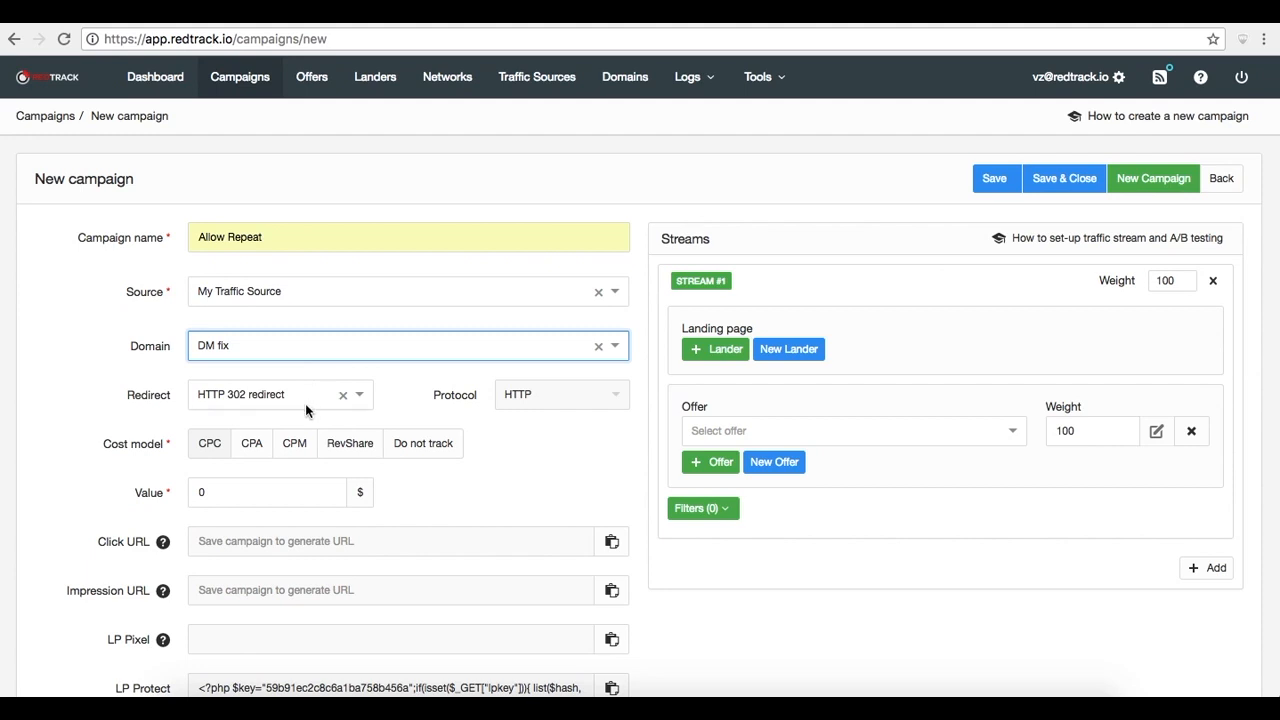
left_click(361, 396)
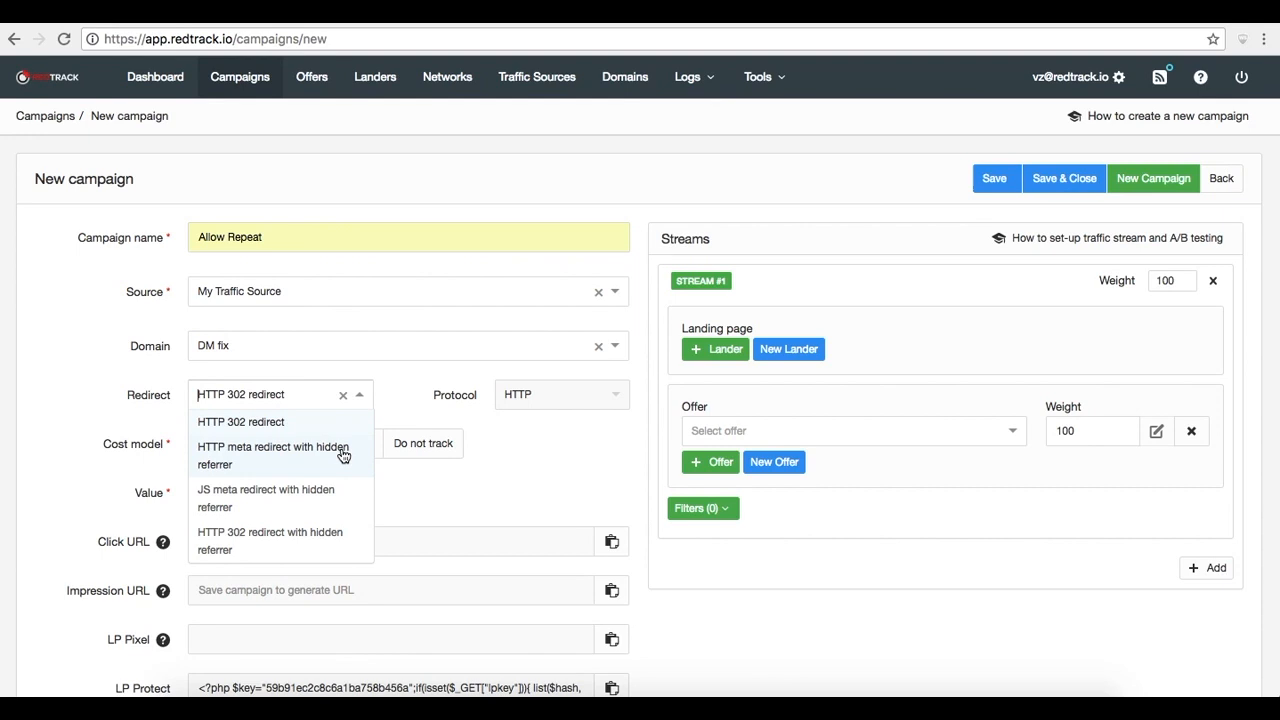
left_click(491, 487)
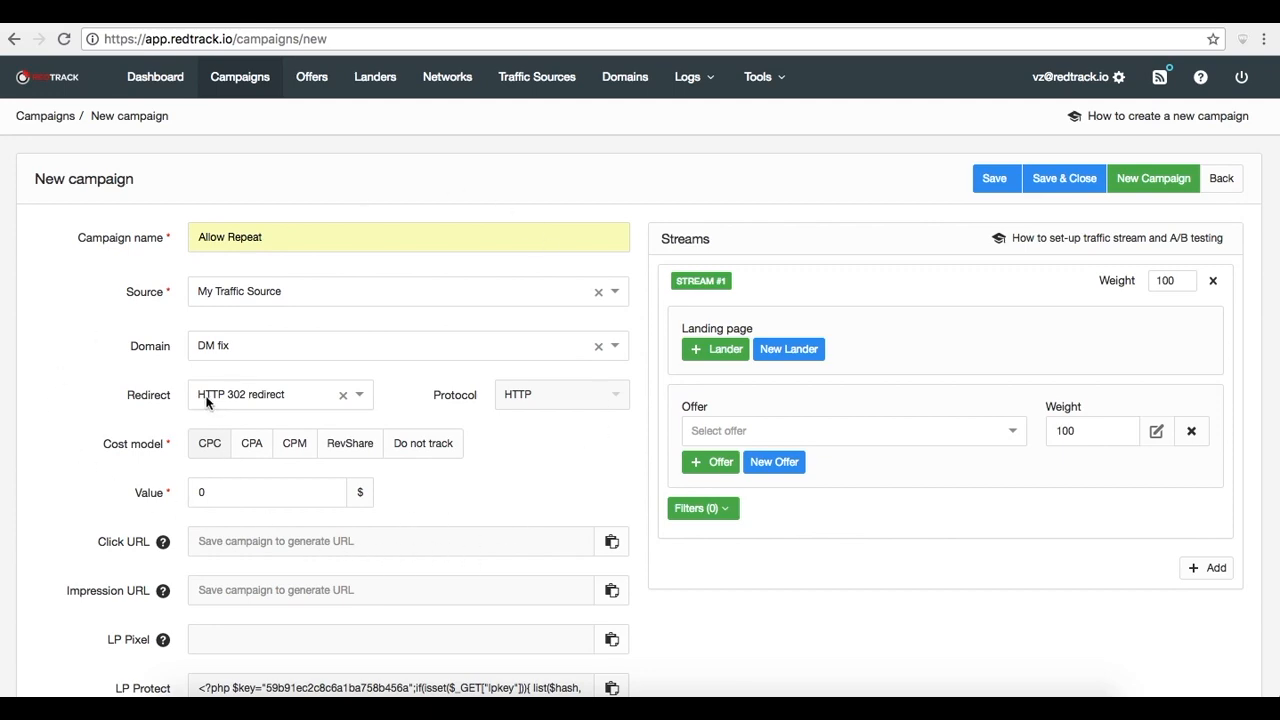
In Stream #1, add the LandingPage Offer Rotation lander and the Green offer
scroll(218, 390, "down", 1)
scroll(218, 387, "down", 3)
scroll(218, 390, "up", 4)
left_click(724, 349)
left_click(730, 351)
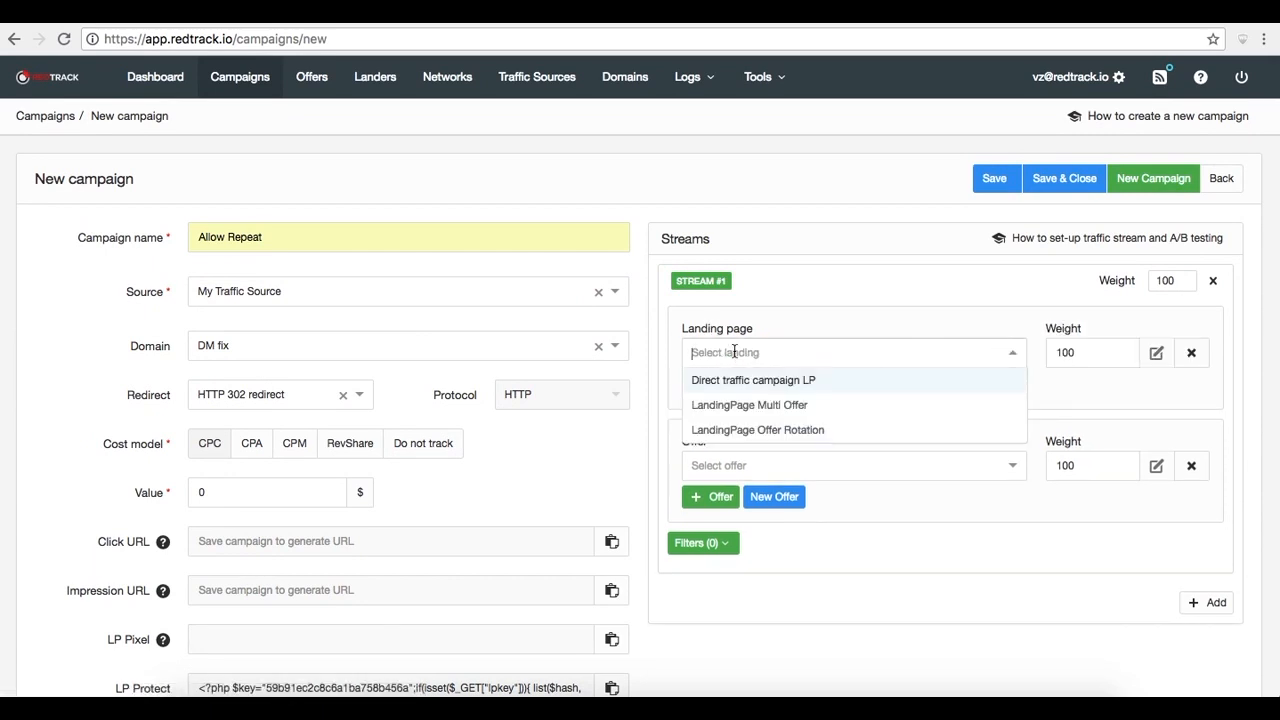
left_click(753, 430)
left_click(814, 468)
left_click(786, 512)
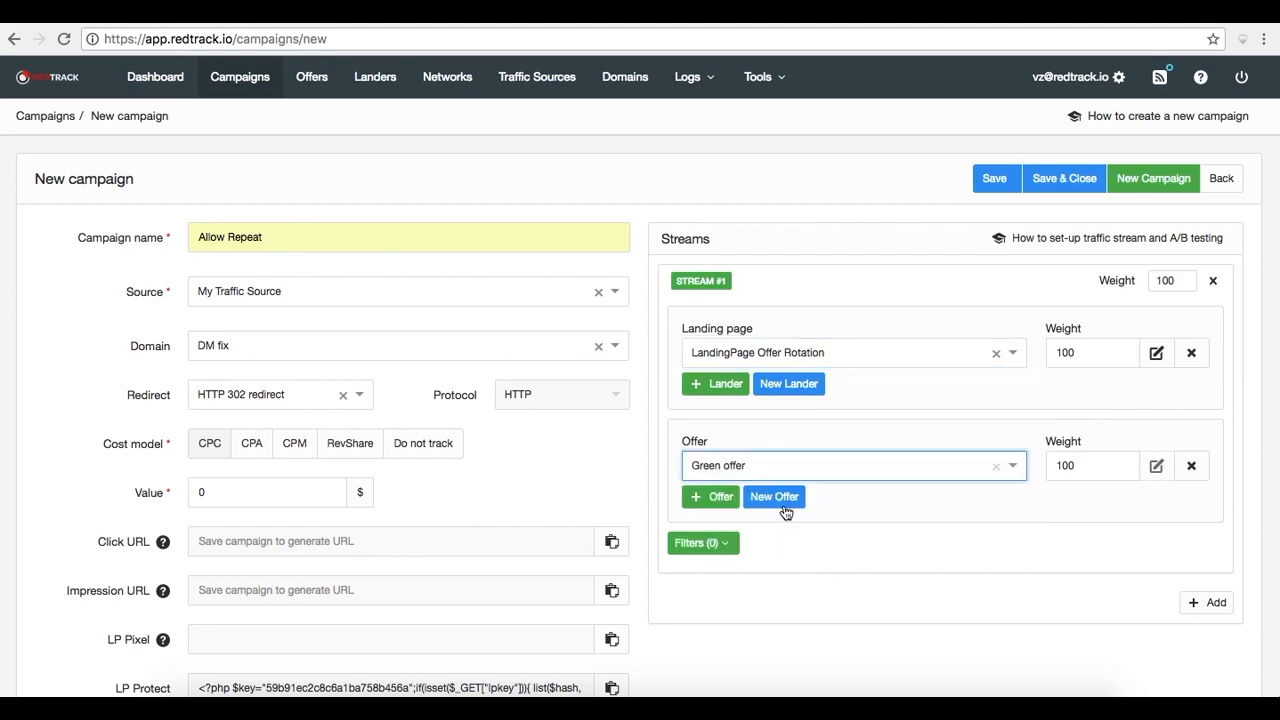
Add an OS filter to Stream #1 that includes Android and iOS
scroll(949, 467, "down", 3)
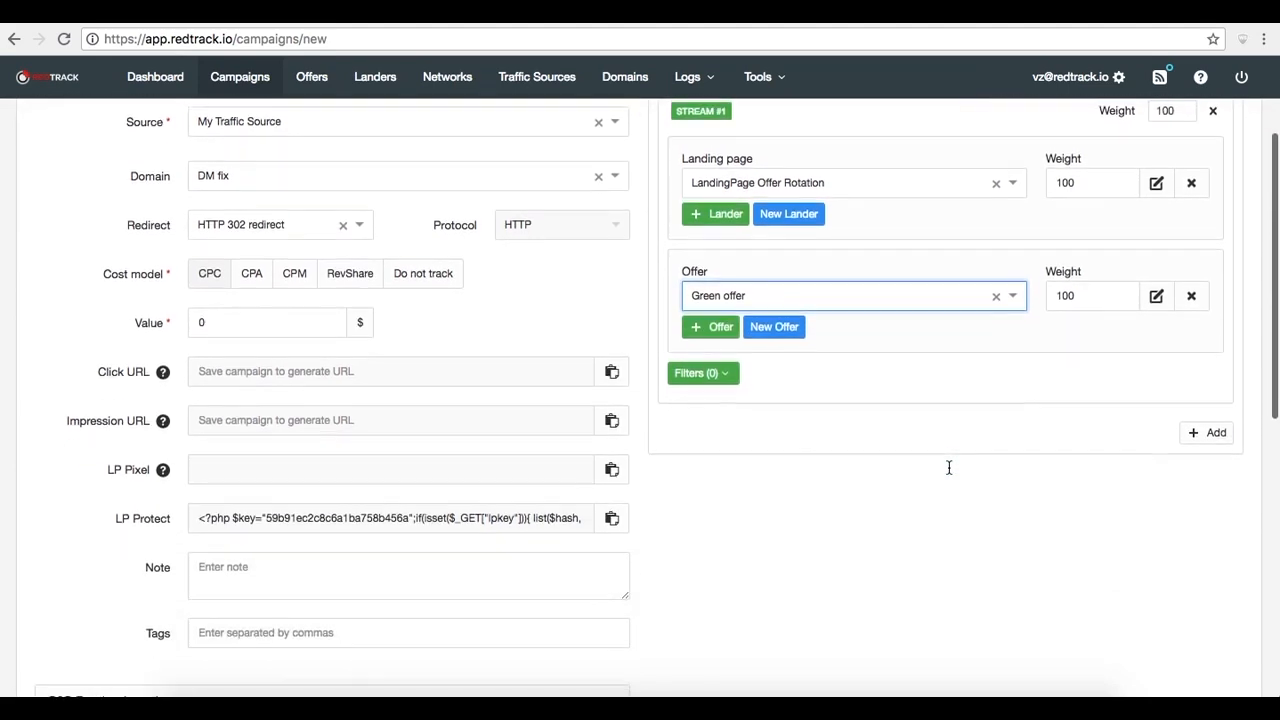
scroll(949, 467, "up", 2)
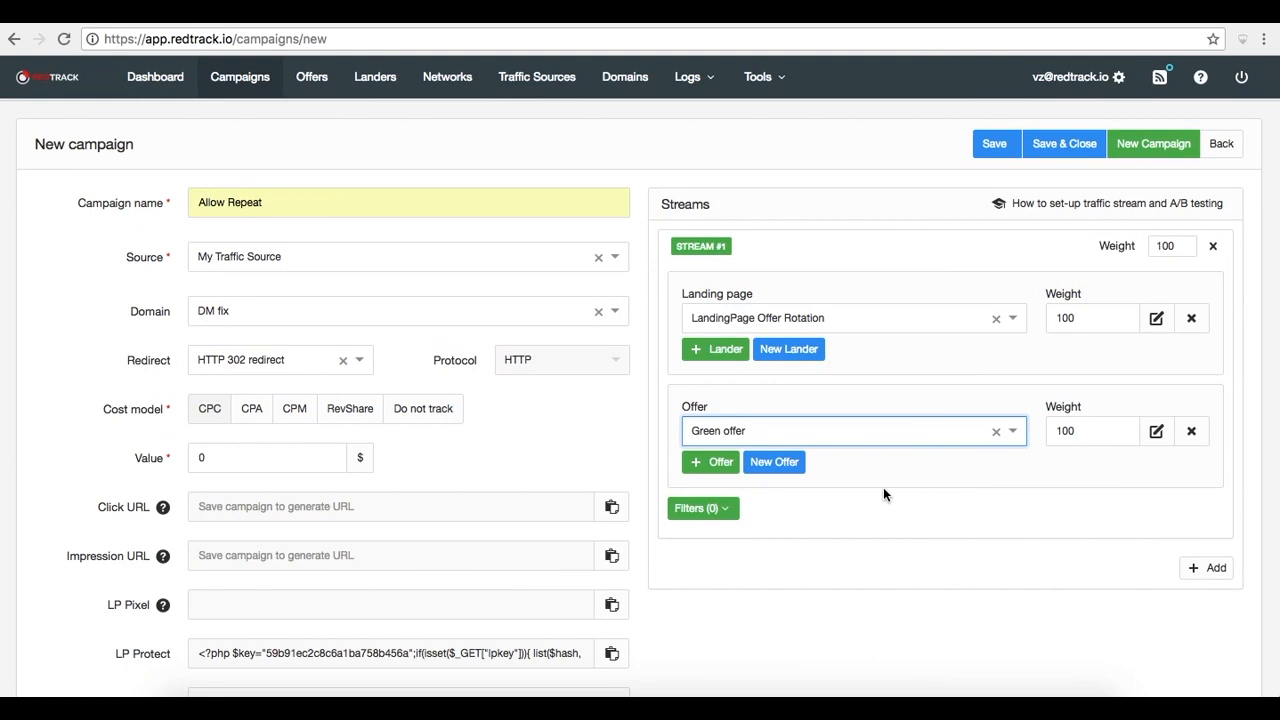
left_click(731, 514)
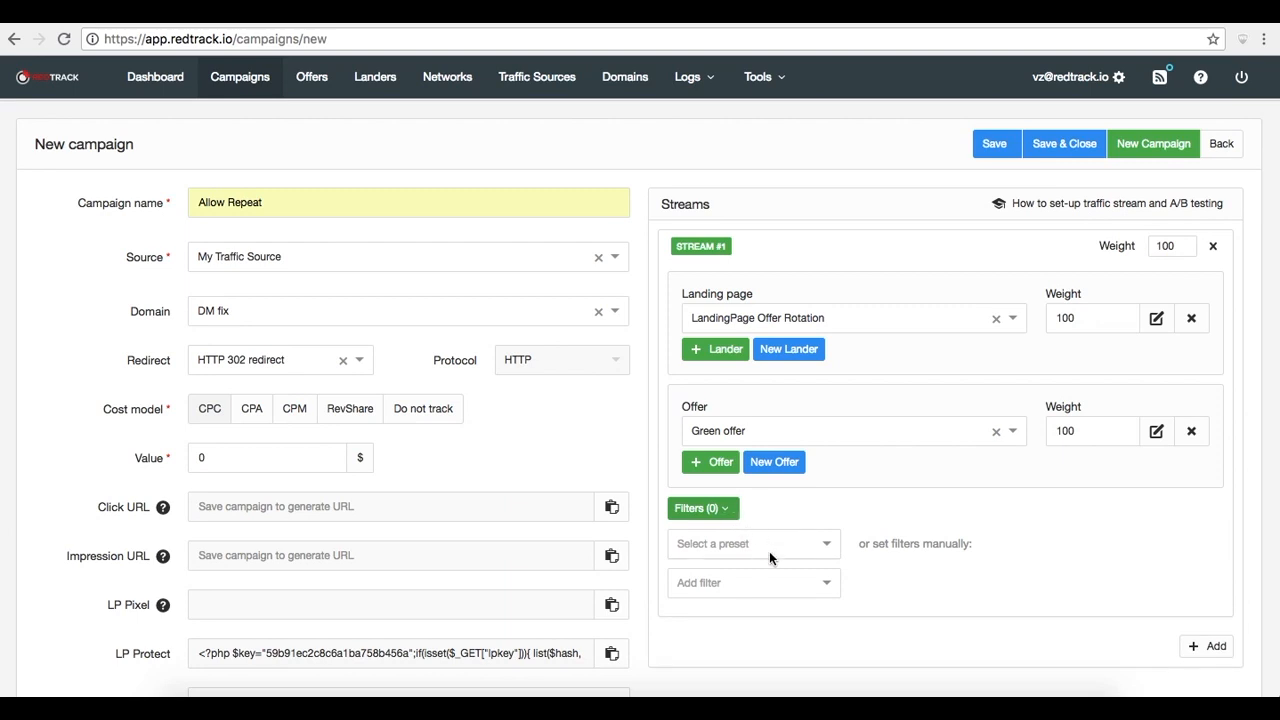
left_click(774, 588)
scroll(776, 597, "down", 2)
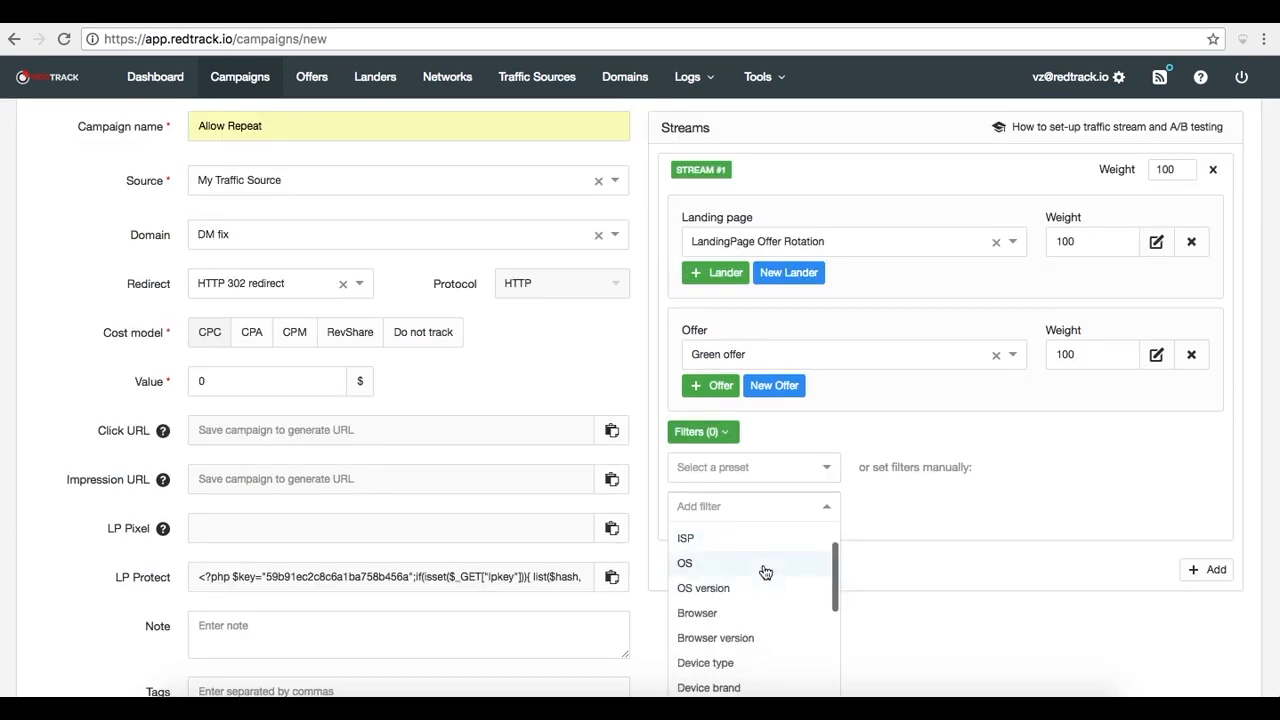
left_click(762, 564)
left_click(1048, 586)
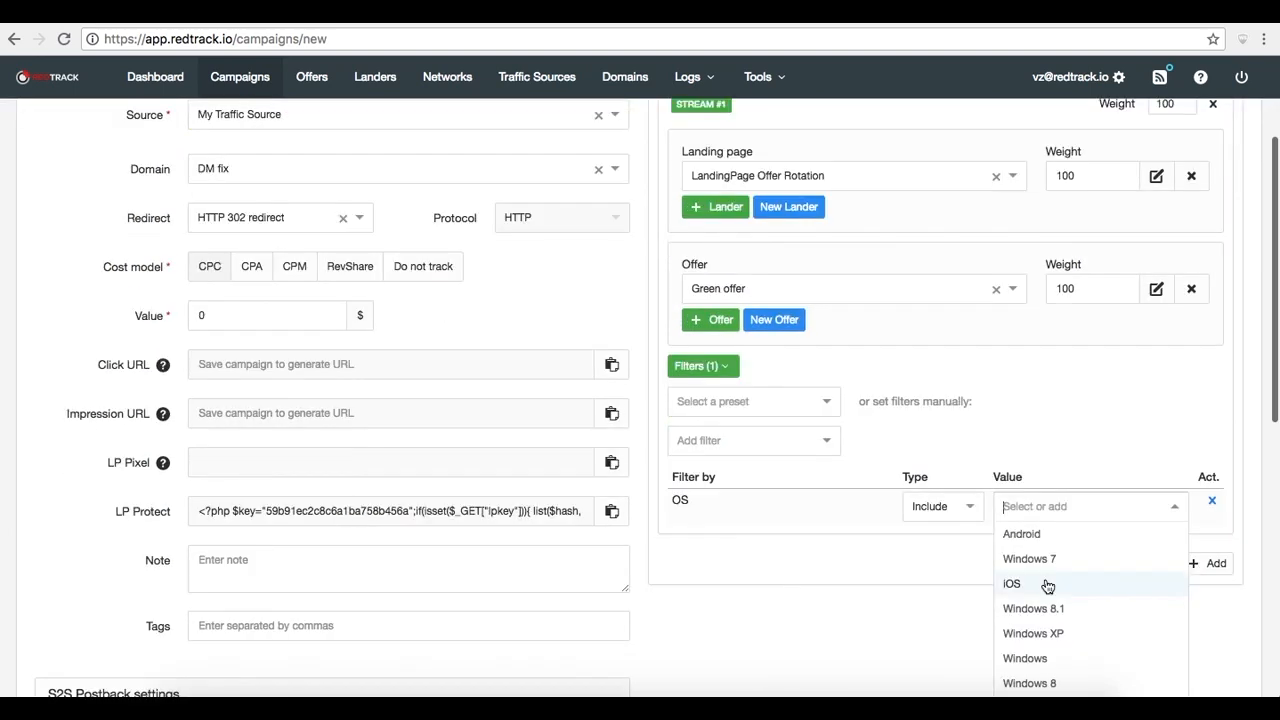
left_click(1034, 533)
left_click(1032, 505)
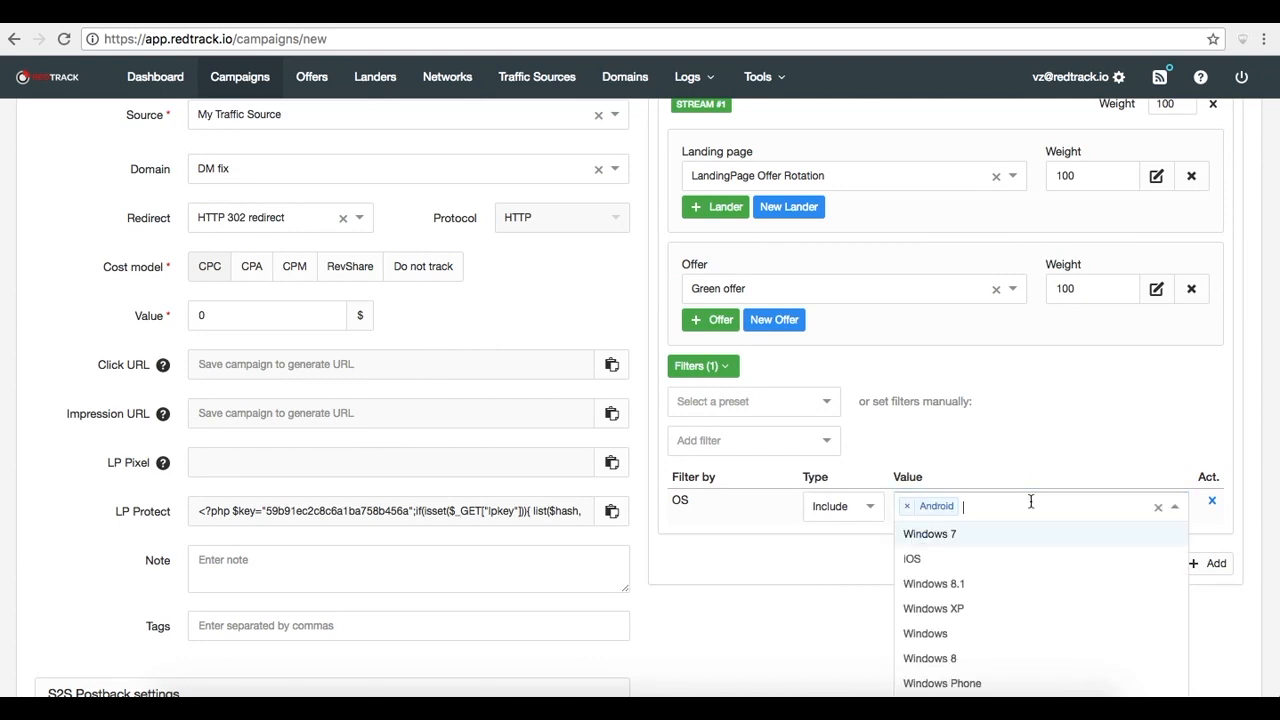
left_click(975, 557)
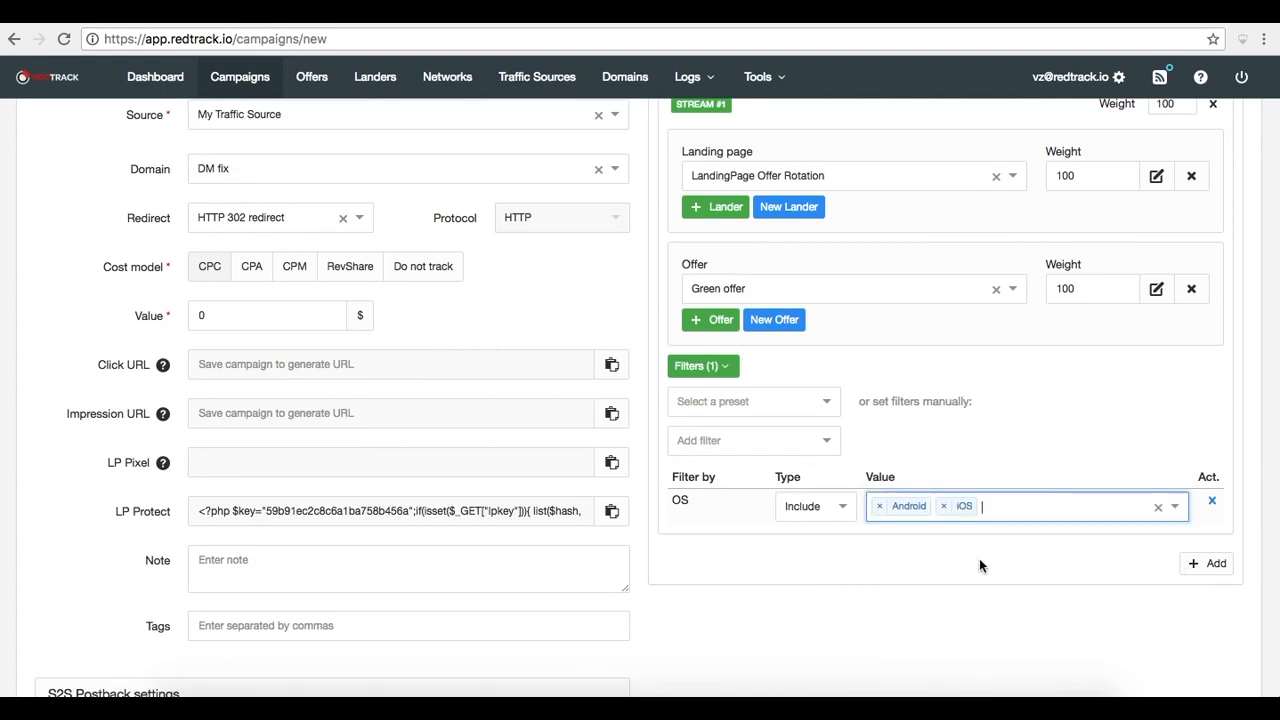
Add a second stream with the LandingPage Offer Rotation lander and the Blue offer
scroll(984, 566, "down", 1)
left_click(1216, 516)
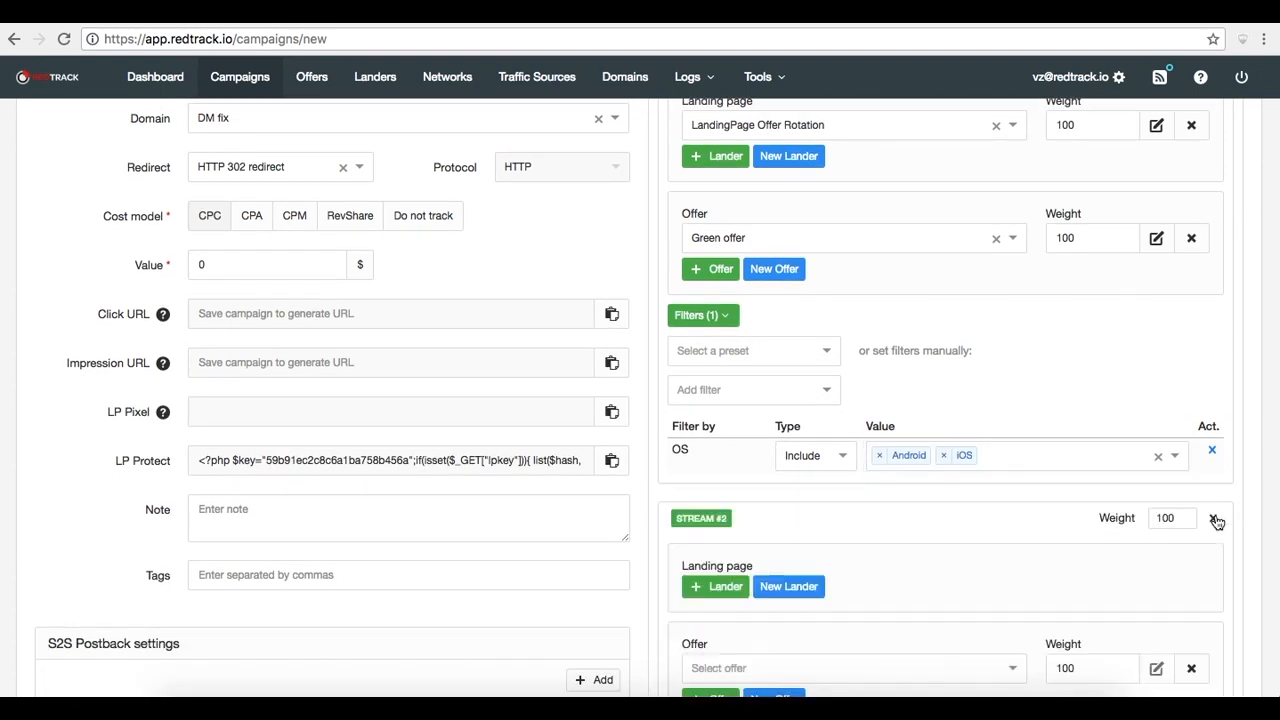
scroll(1011, 562, "down", 2)
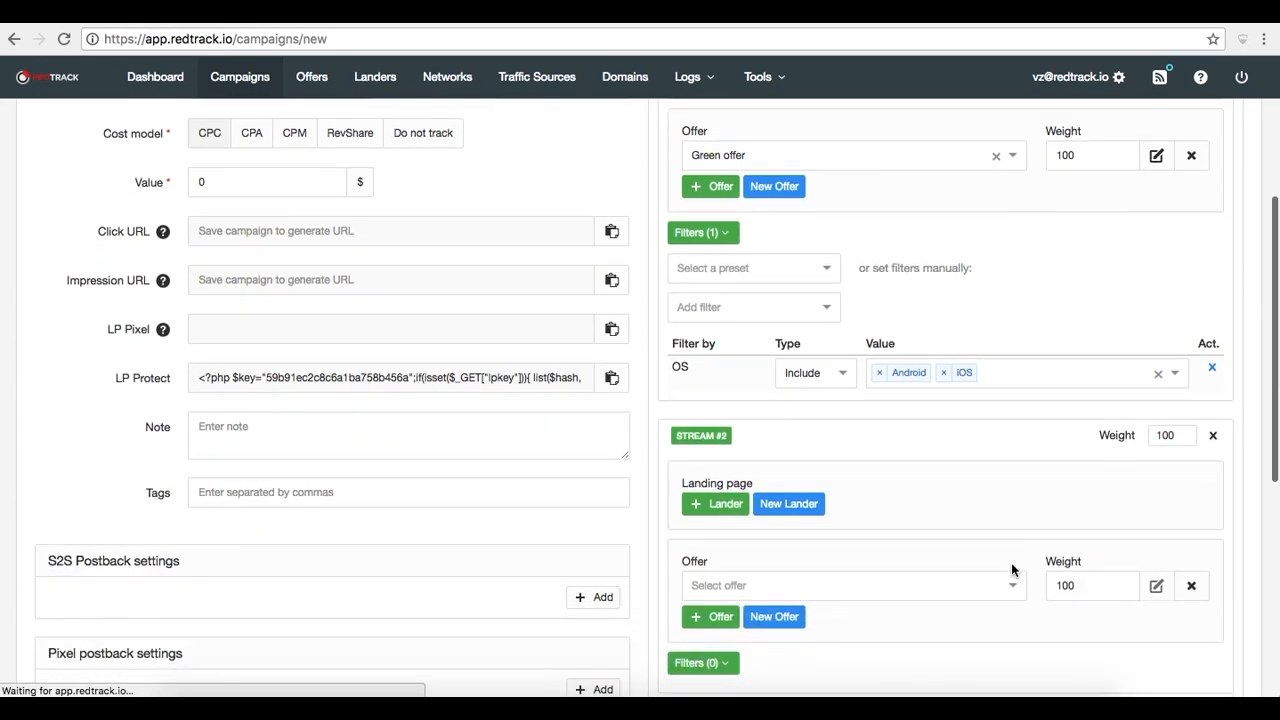
left_click(722, 505)
left_click(765, 510)
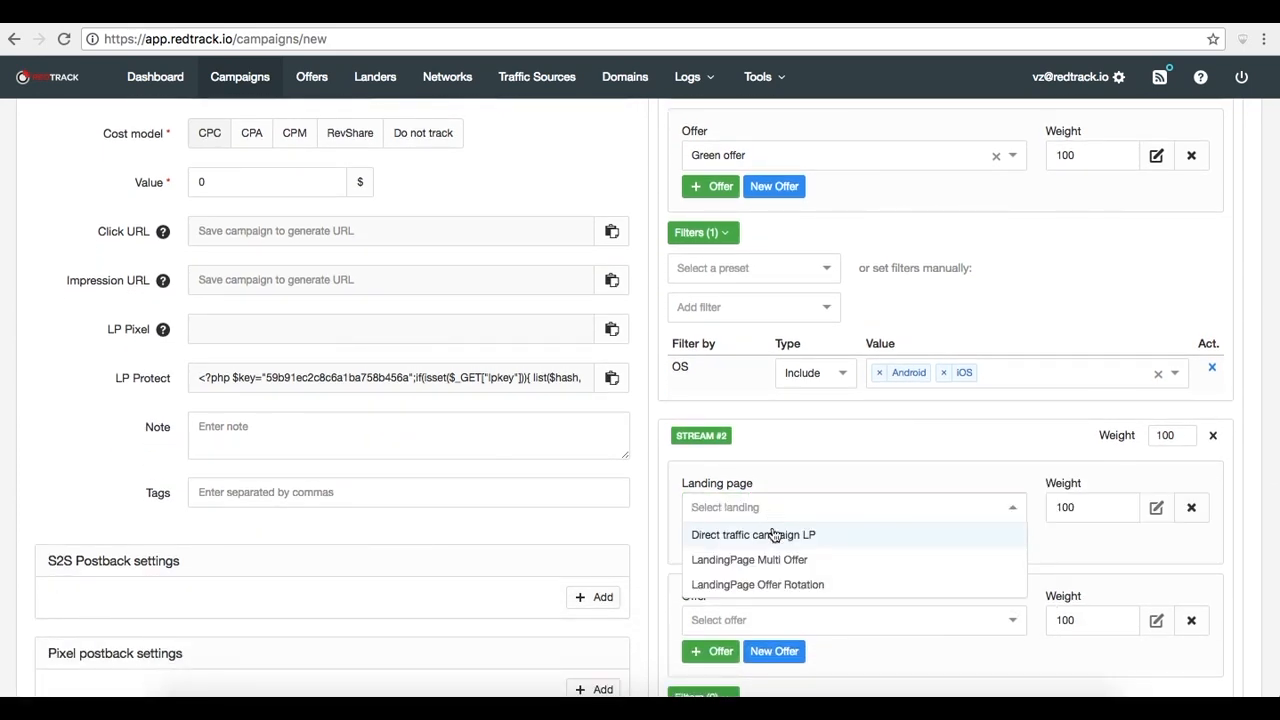
left_click(790, 585)
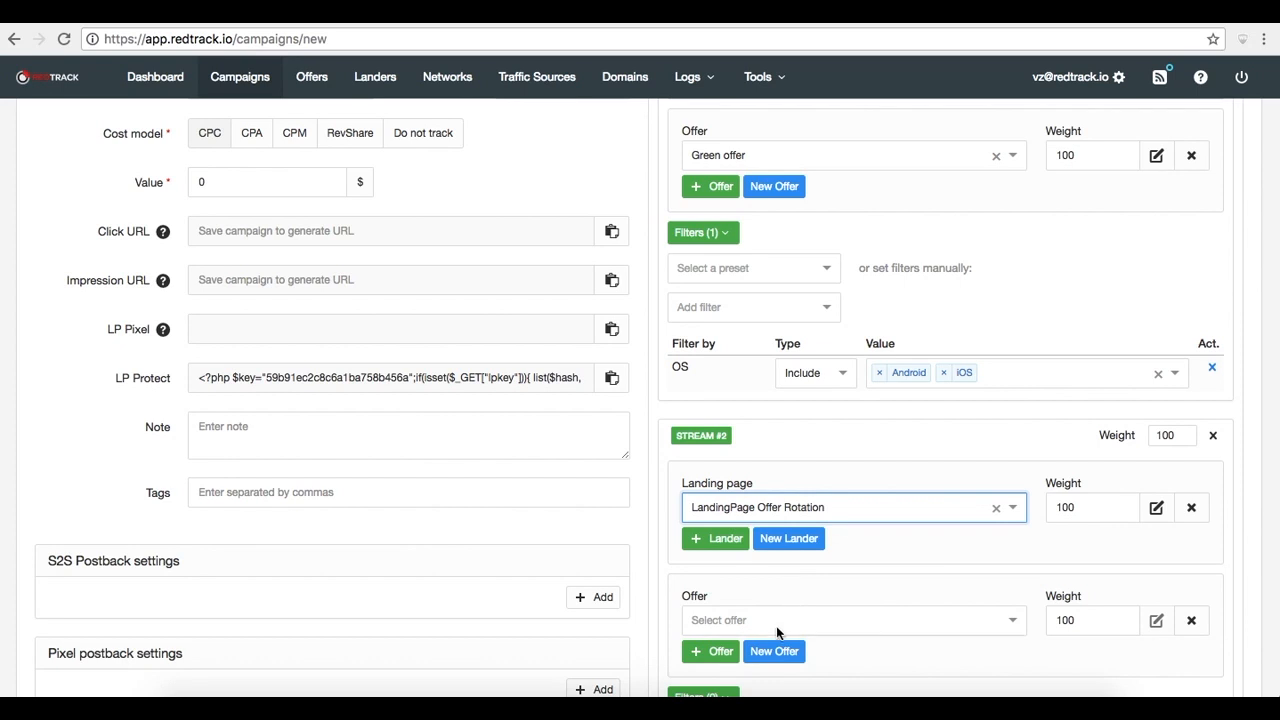
left_click(777, 626)
left_click(737, 685)
Add an OS filter to Stream #2 that excludes Android
scroll(874, 637, "down", 2)
left_click(733, 578)
left_click(782, 646)
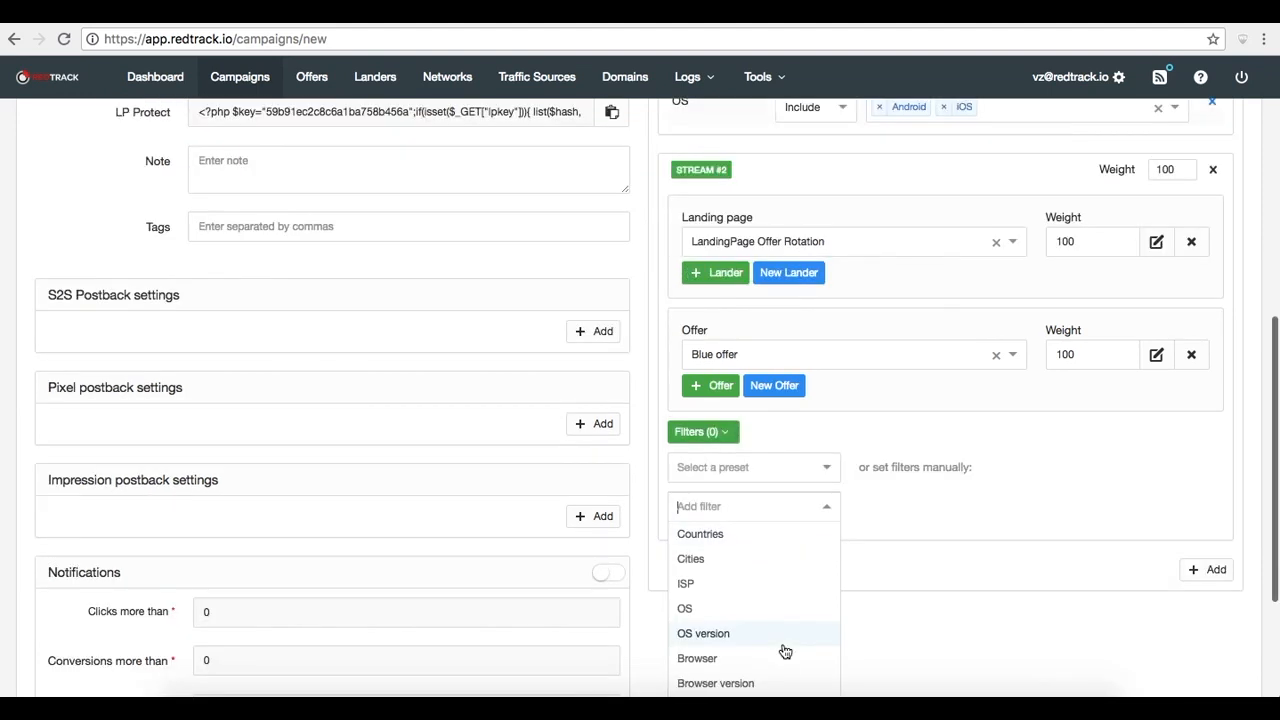
left_click(771, 617)
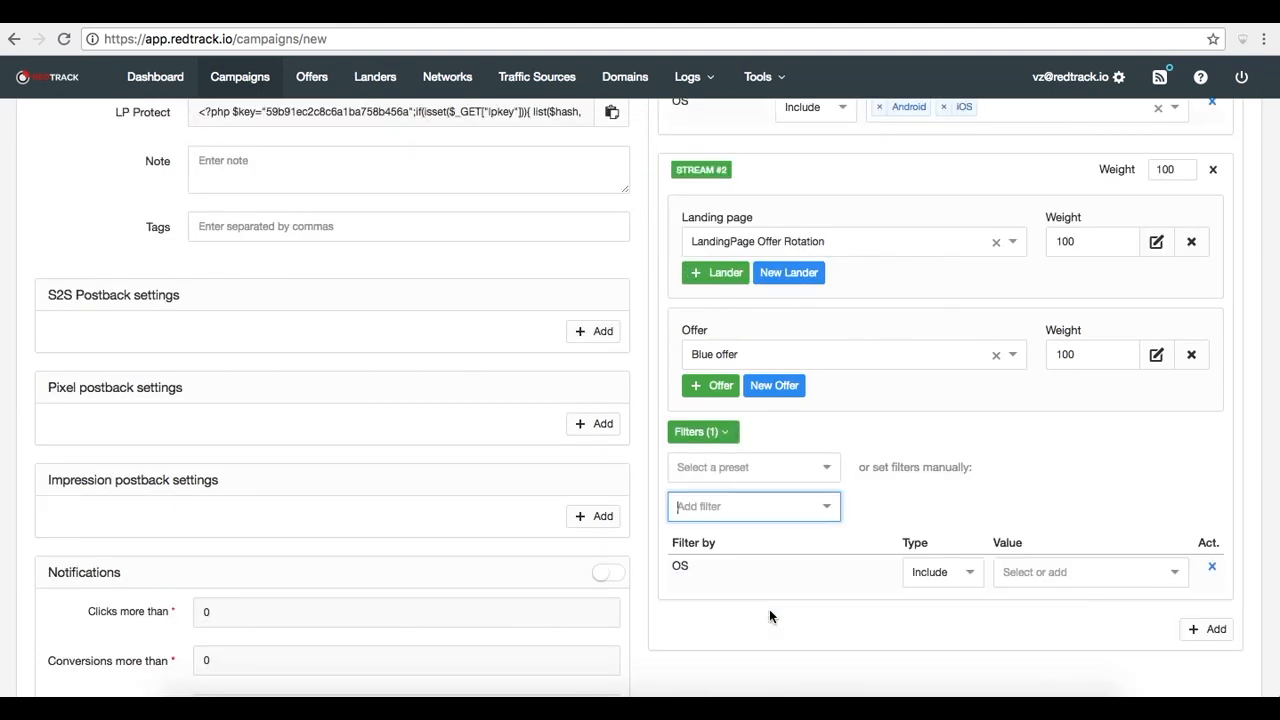
left_click(958, 576)
left_click(953, 625)
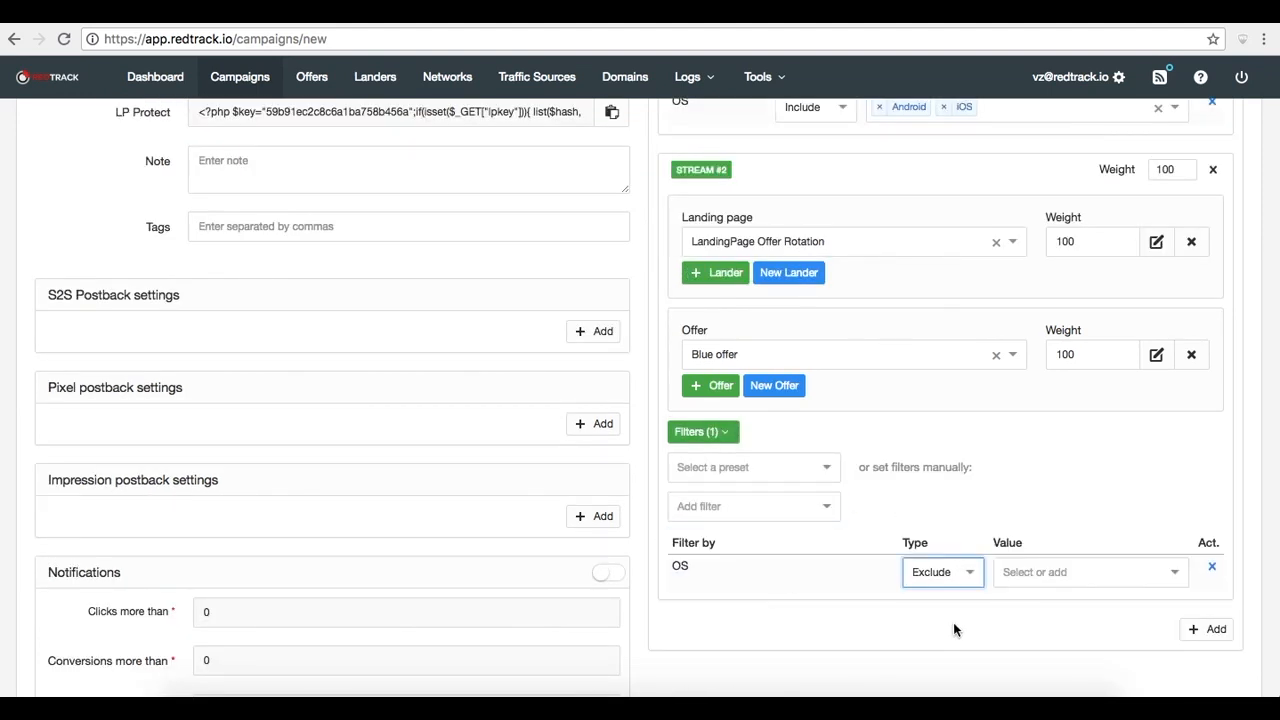
left_click(1035, 572)
left_click(1020, 531)
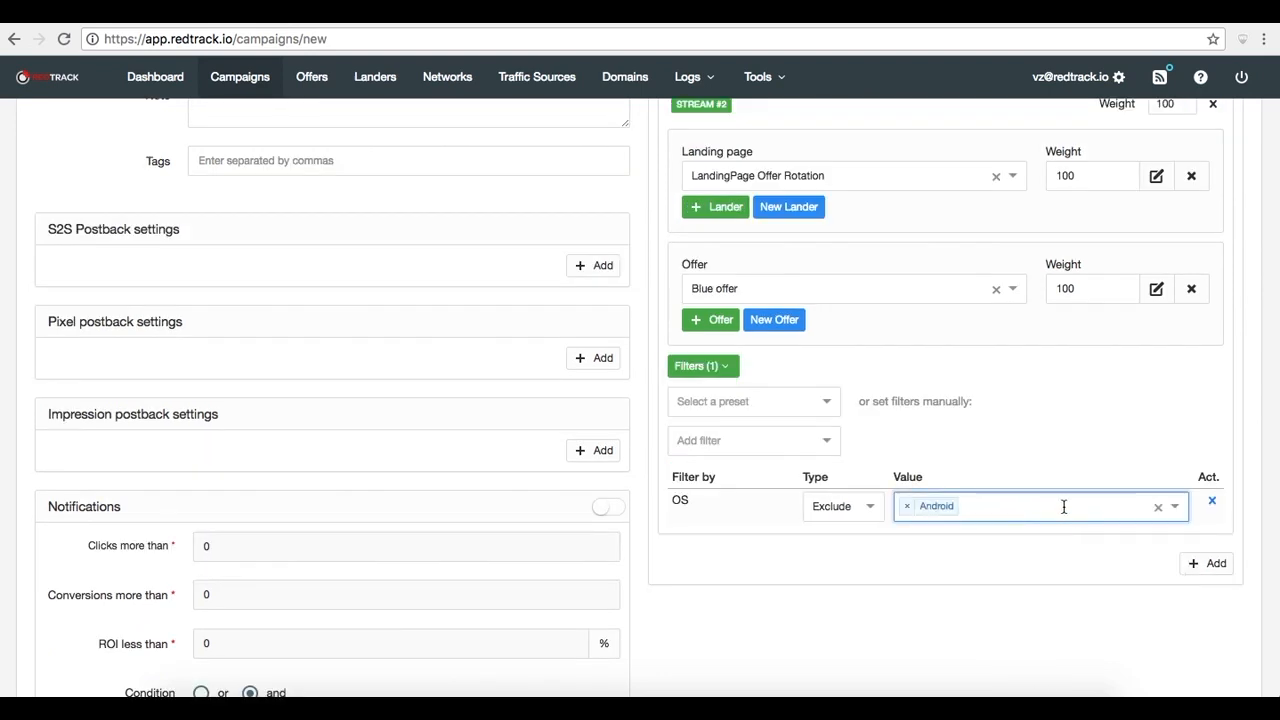
left_click(1063, 506)
left_click(1014, 562)
Save the new campaign
scroll(1038, 462, "up", 5)
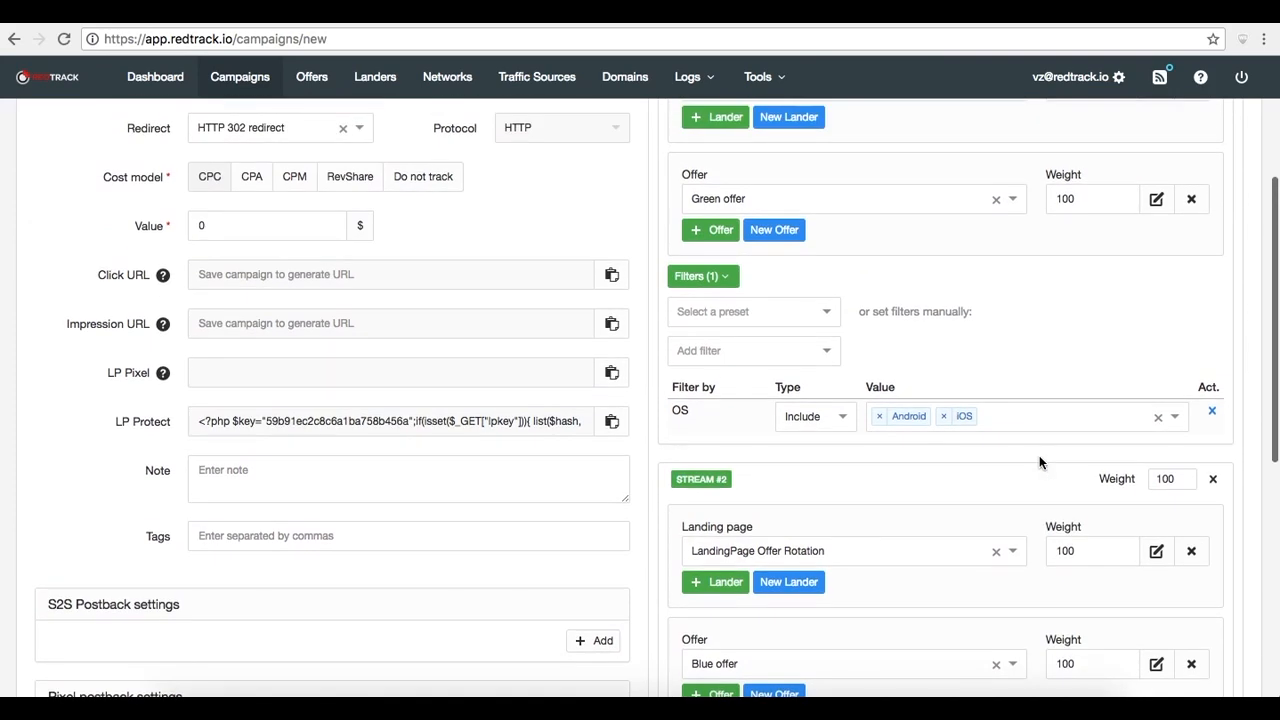
scroll(1039, 462, "down", 5)
scroll(1039, 462, "up", 2)
scroll(1039, 455, "up", 6)
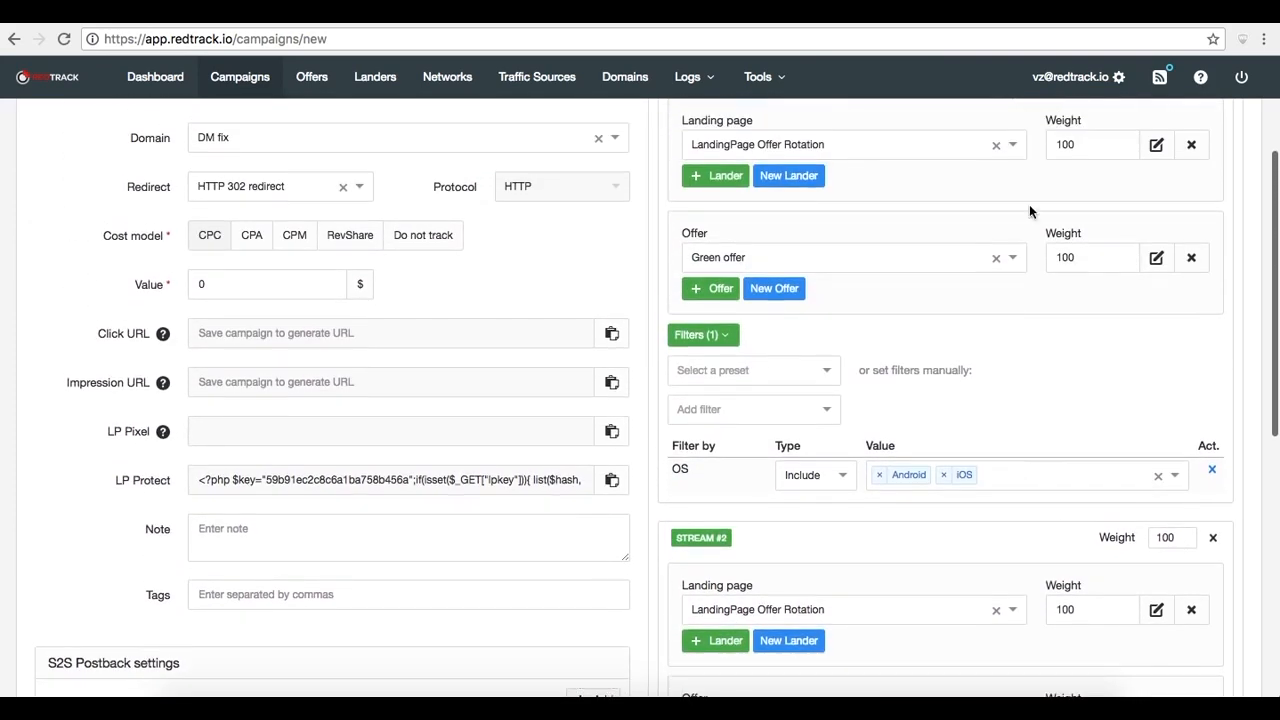
left_click(996, 179)
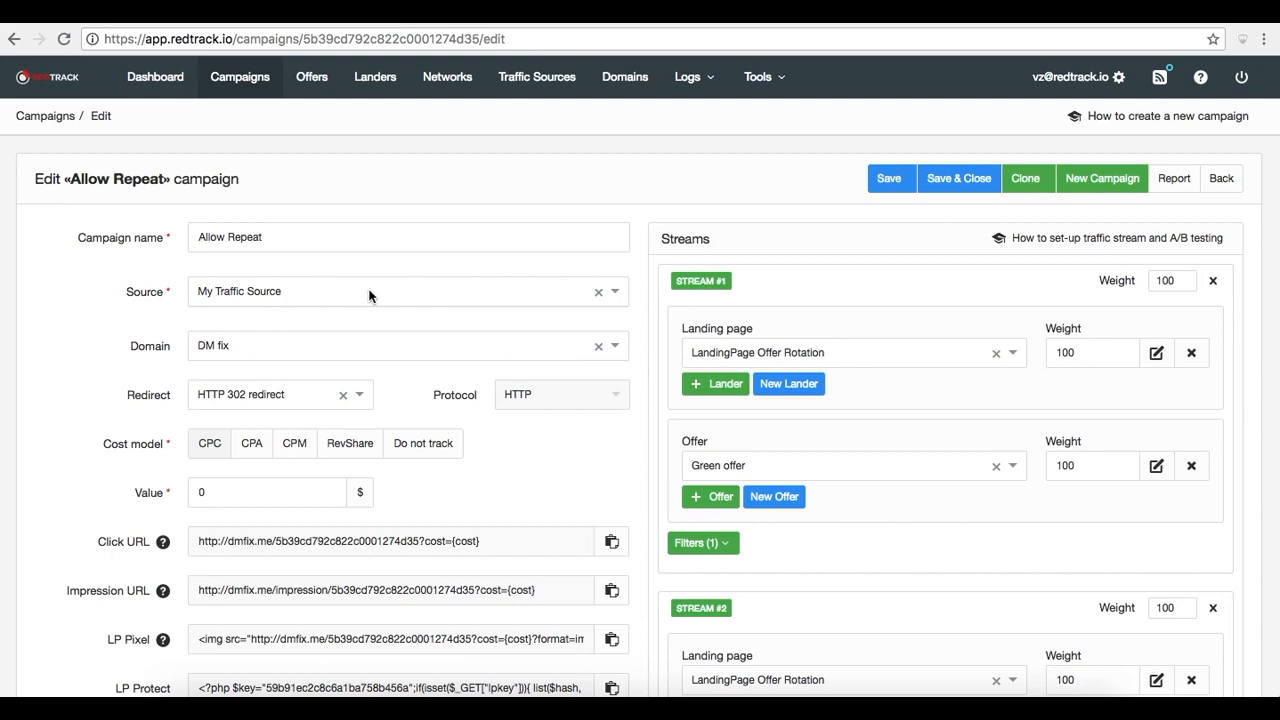
Open the report for the Pixel based conversion campaign and examine its grouping menus
left_click(238, 80)
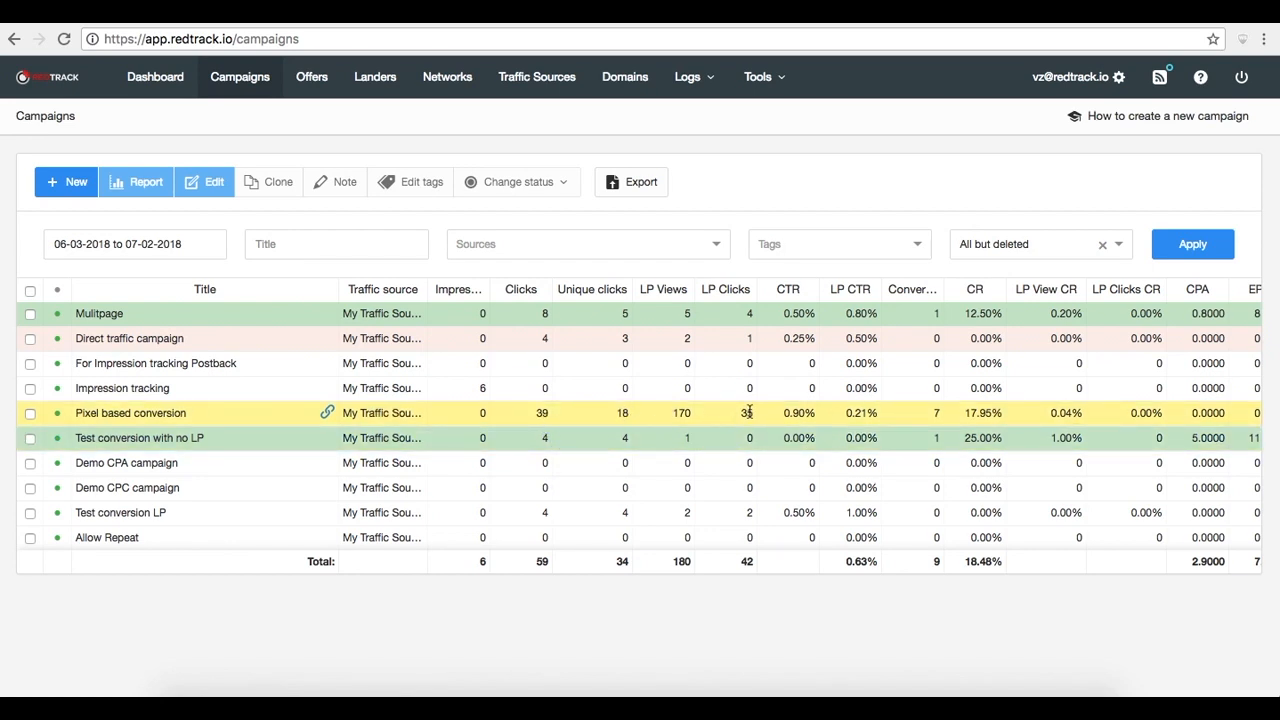
left_click(299, 407)
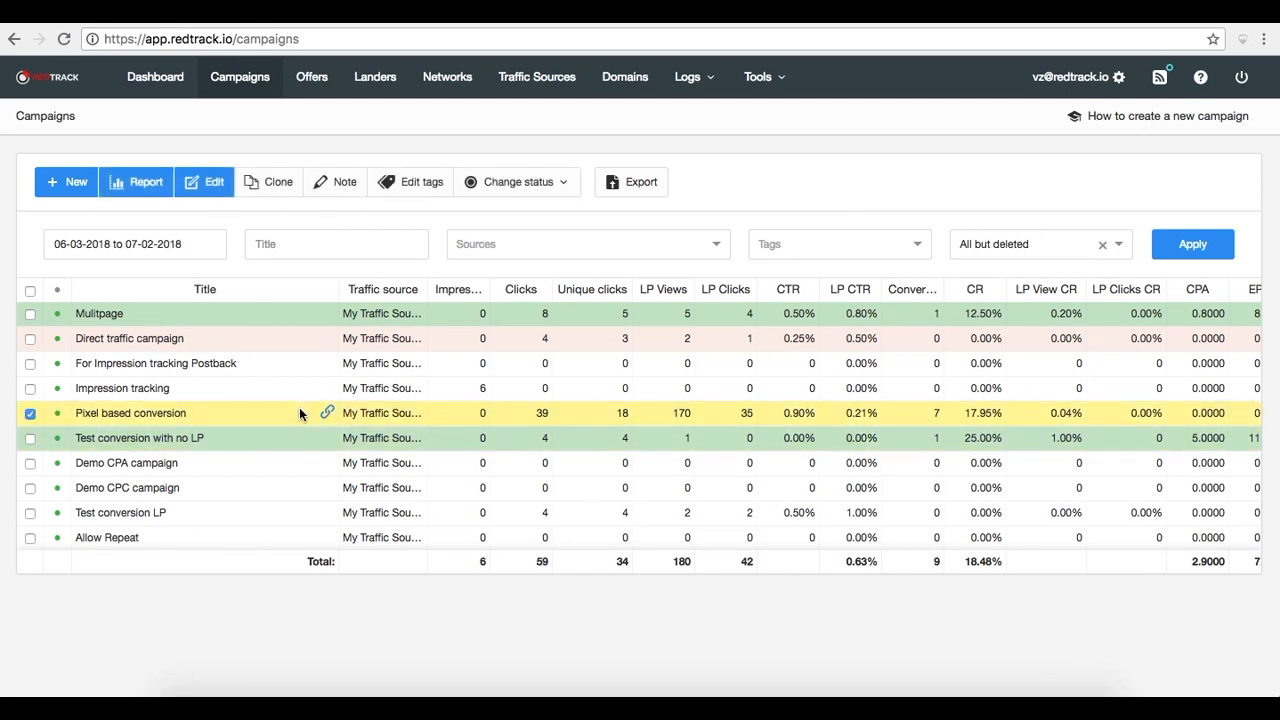
left_click(147, 183)
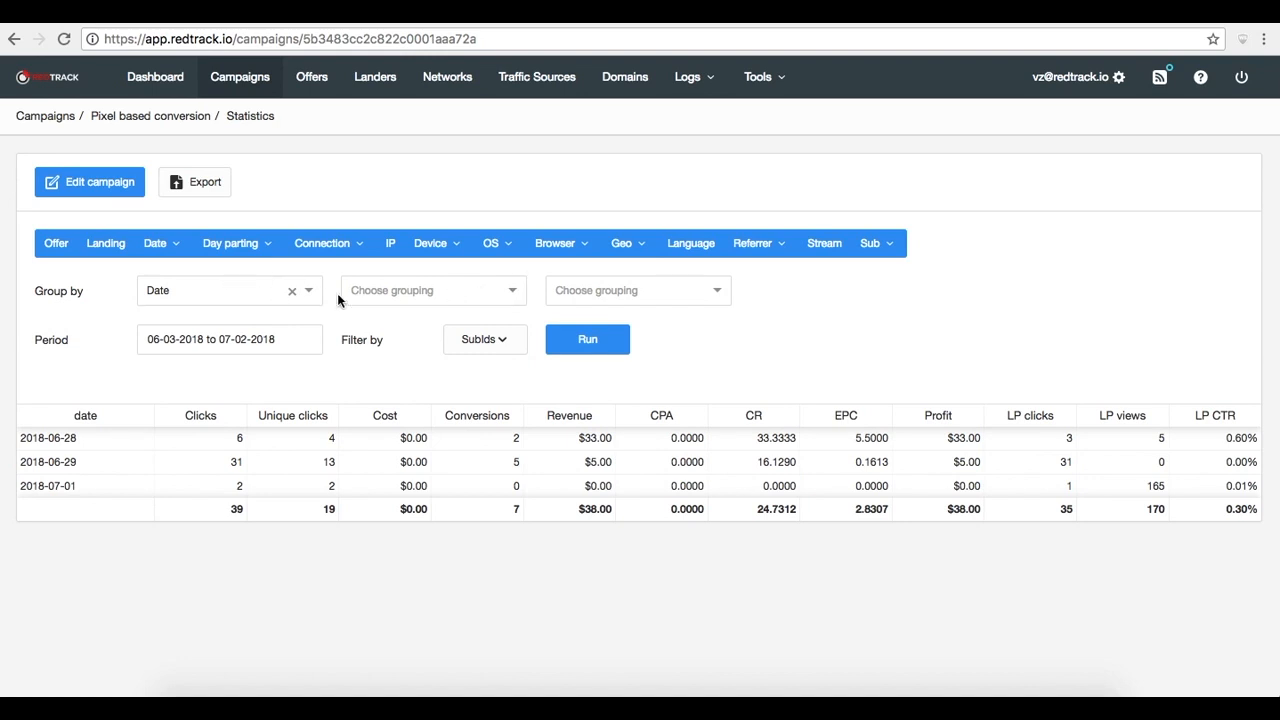
left_click(256, 254)
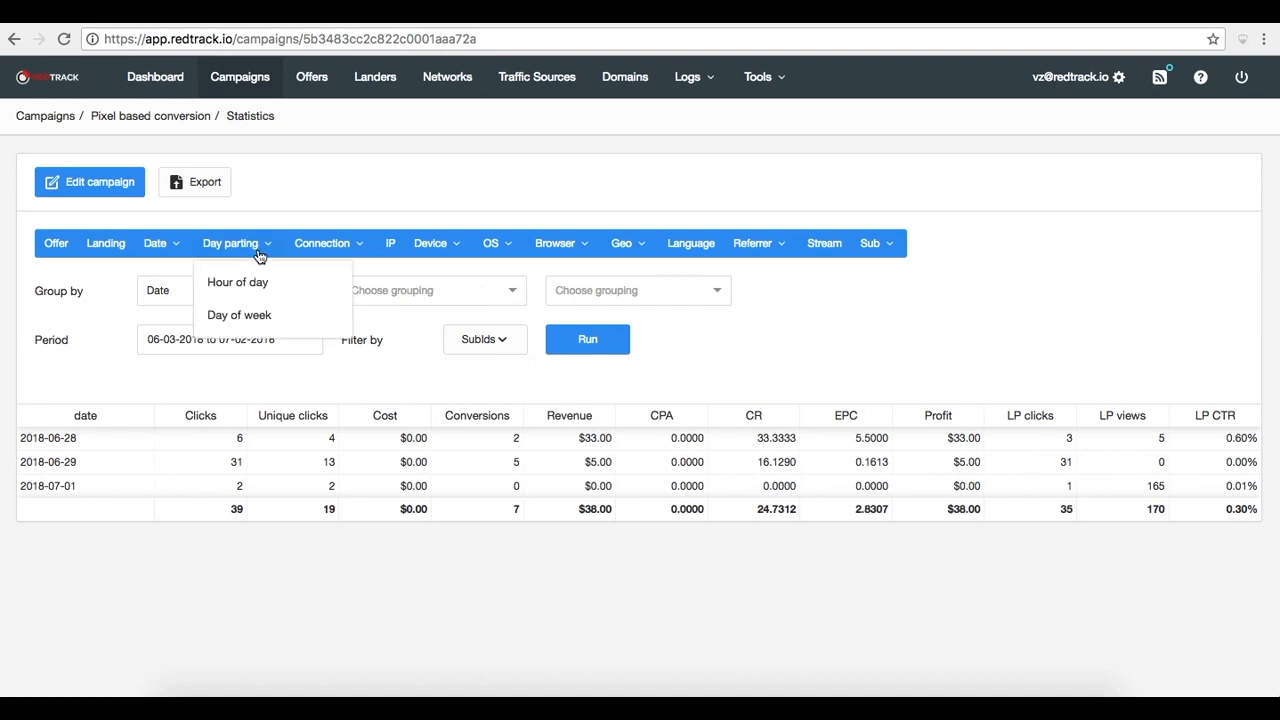
left_click(357, 252)
left_click(462, 251)
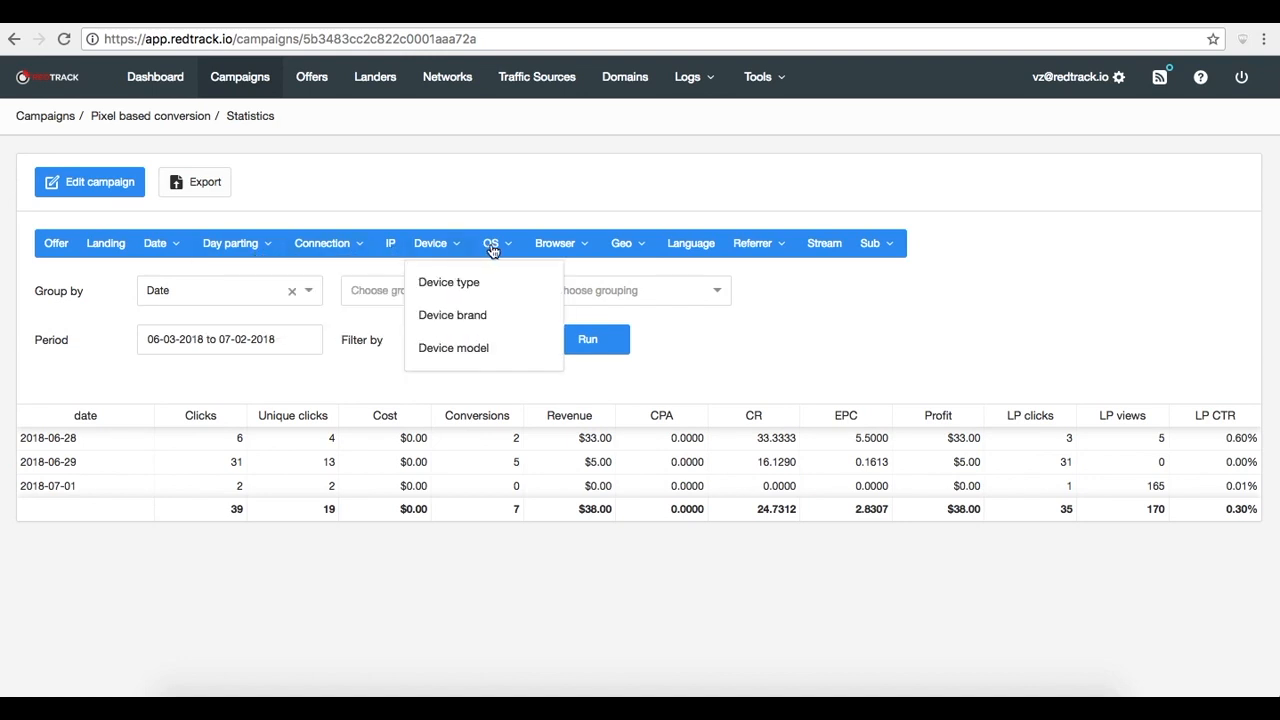
left_click(508, 251)
left_click(585, 247)
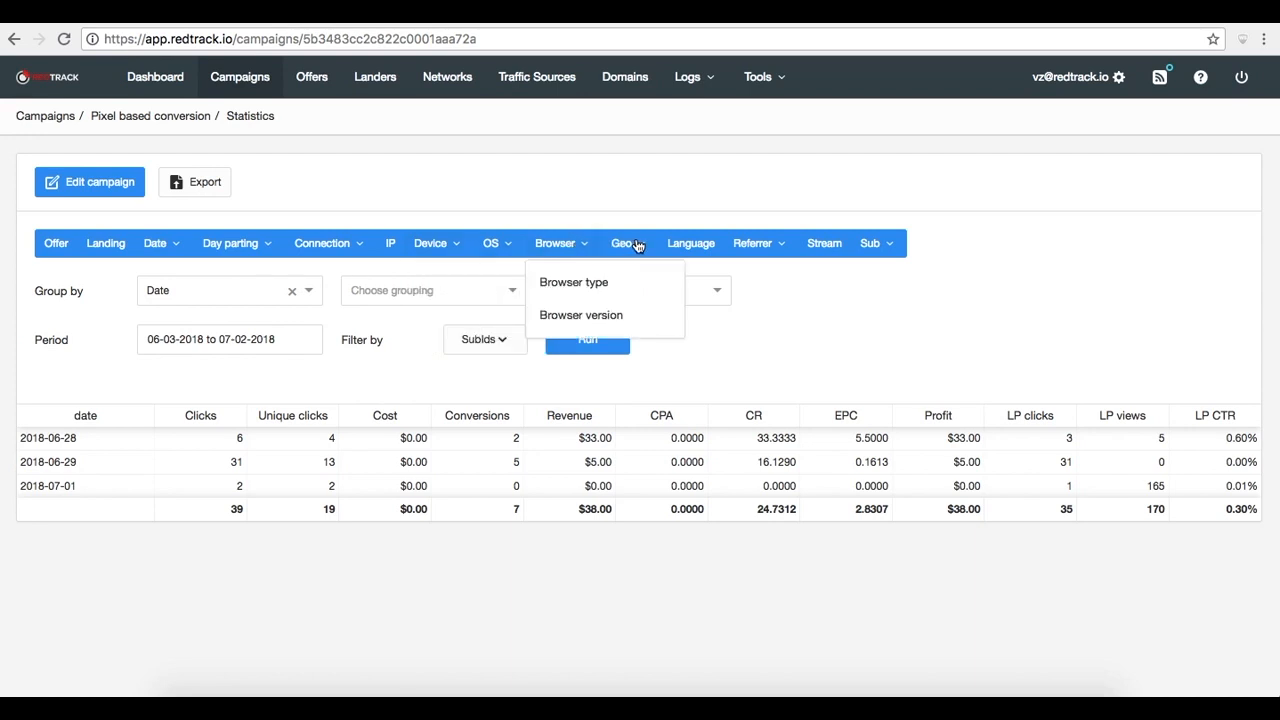
left_click(643, 246)
left_click(785, 246)
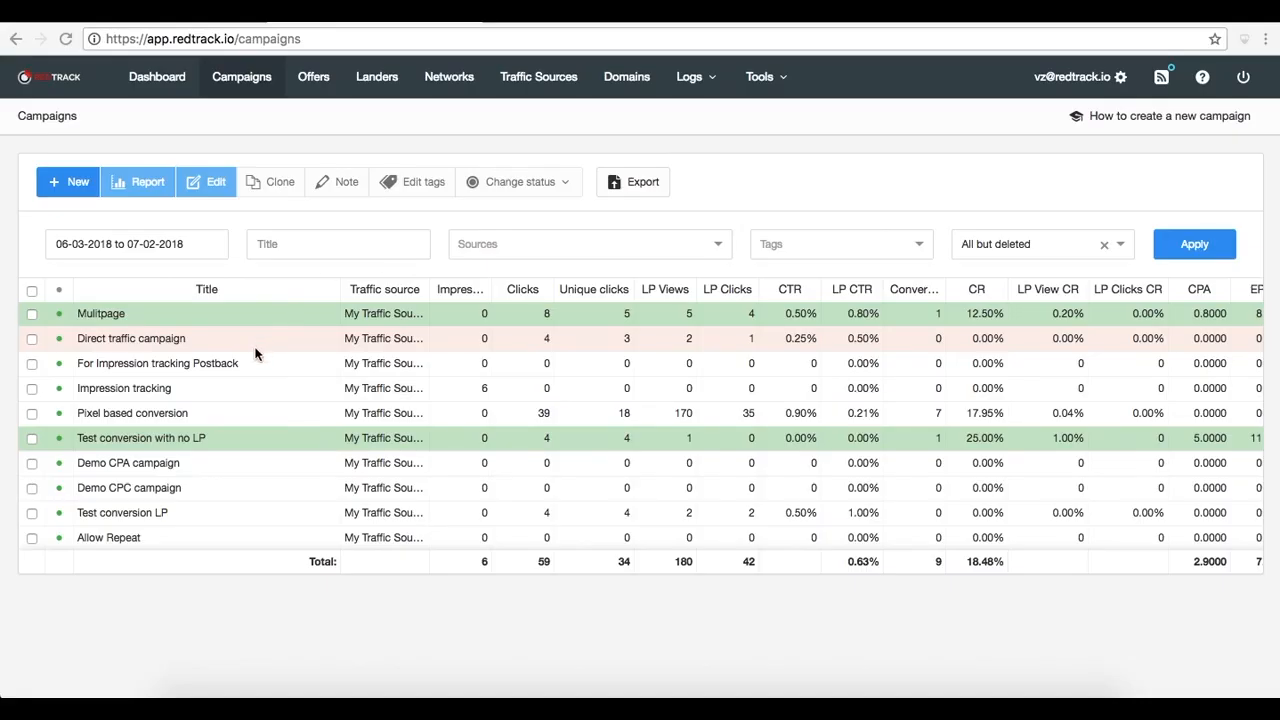
Open the Impression tracking campaign for editing and review its impression postback settings
left_click(166, 390)
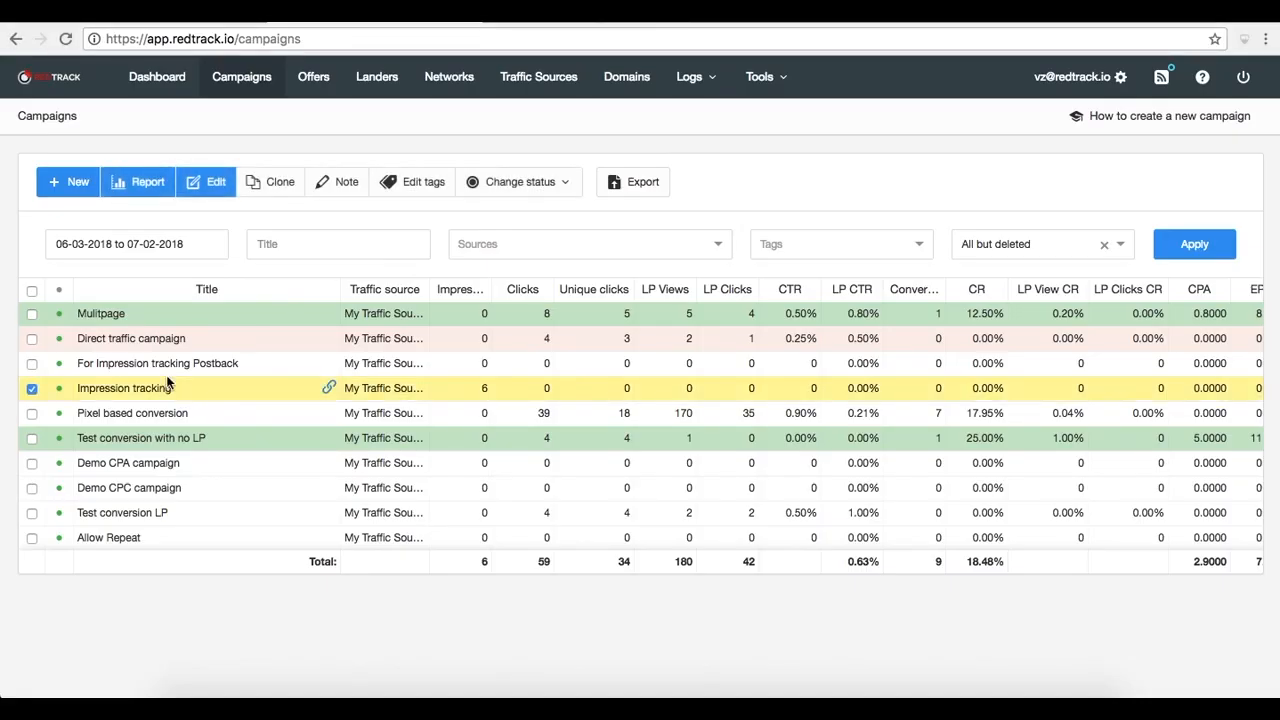
left_click(210, 188)
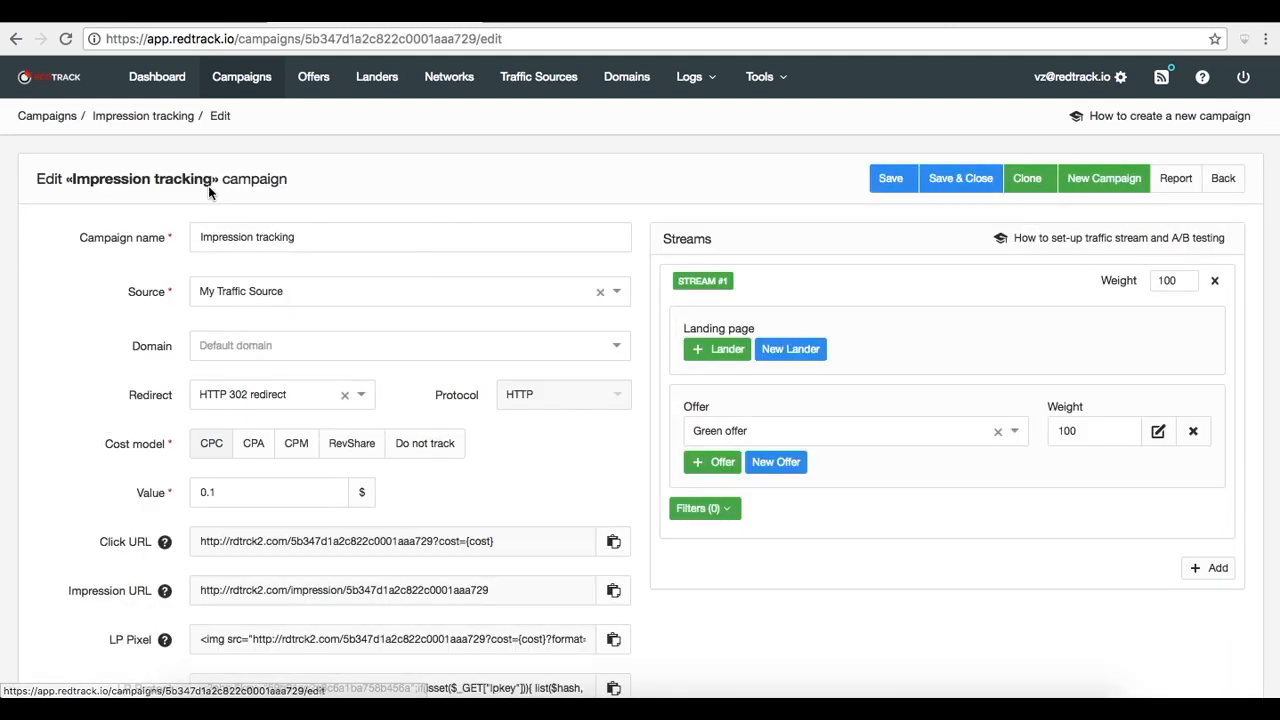
scroll(400, 414, "down", 2)
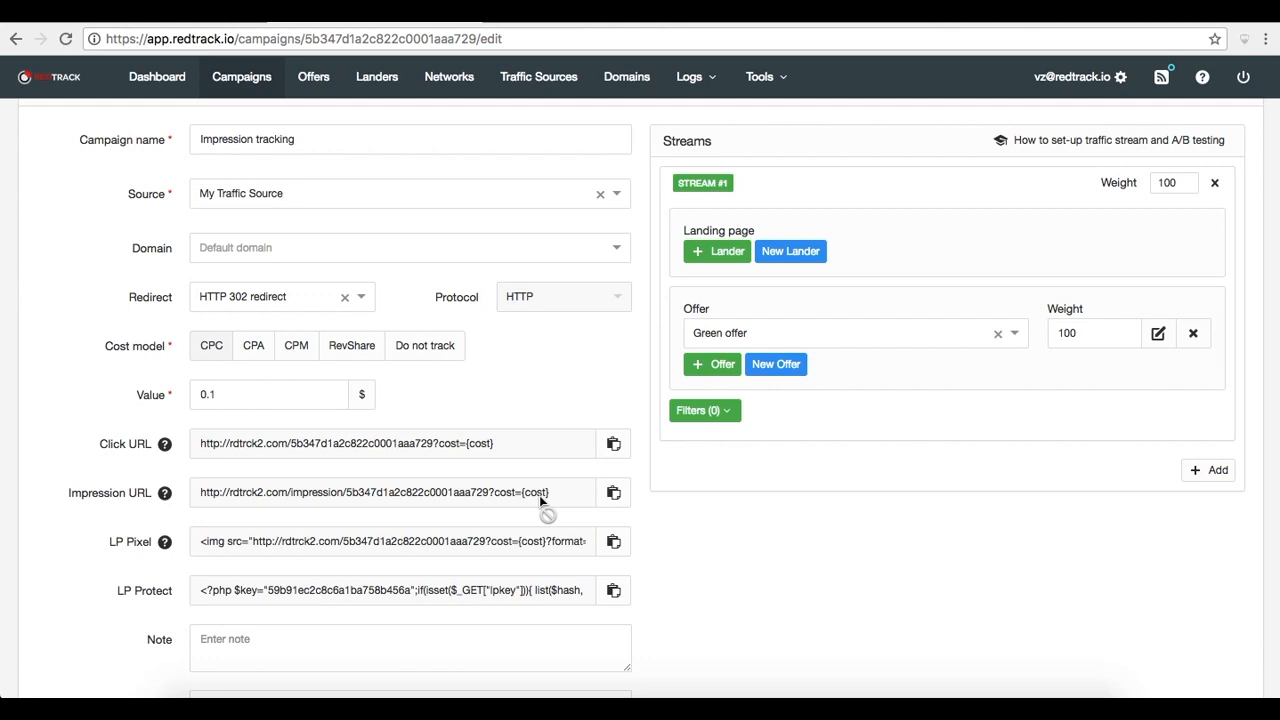
scroll(540, 500, "down", 3)
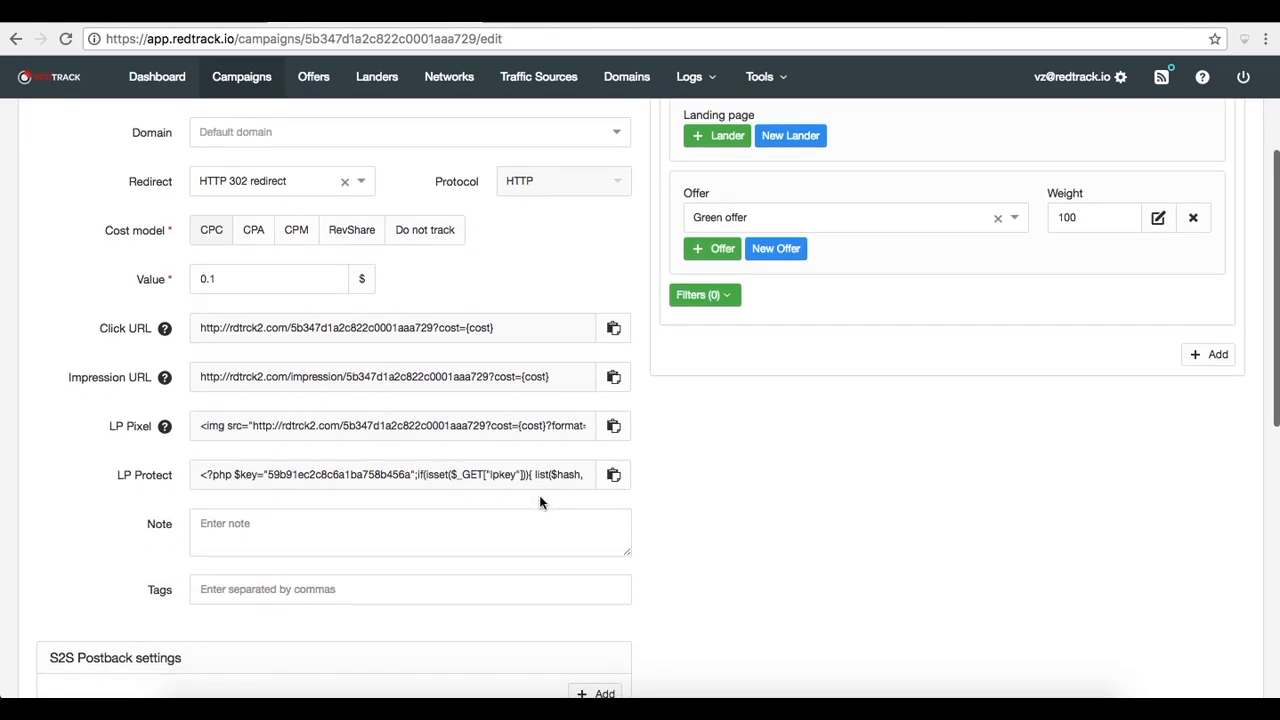
scroll(540, 502, "down", 6)
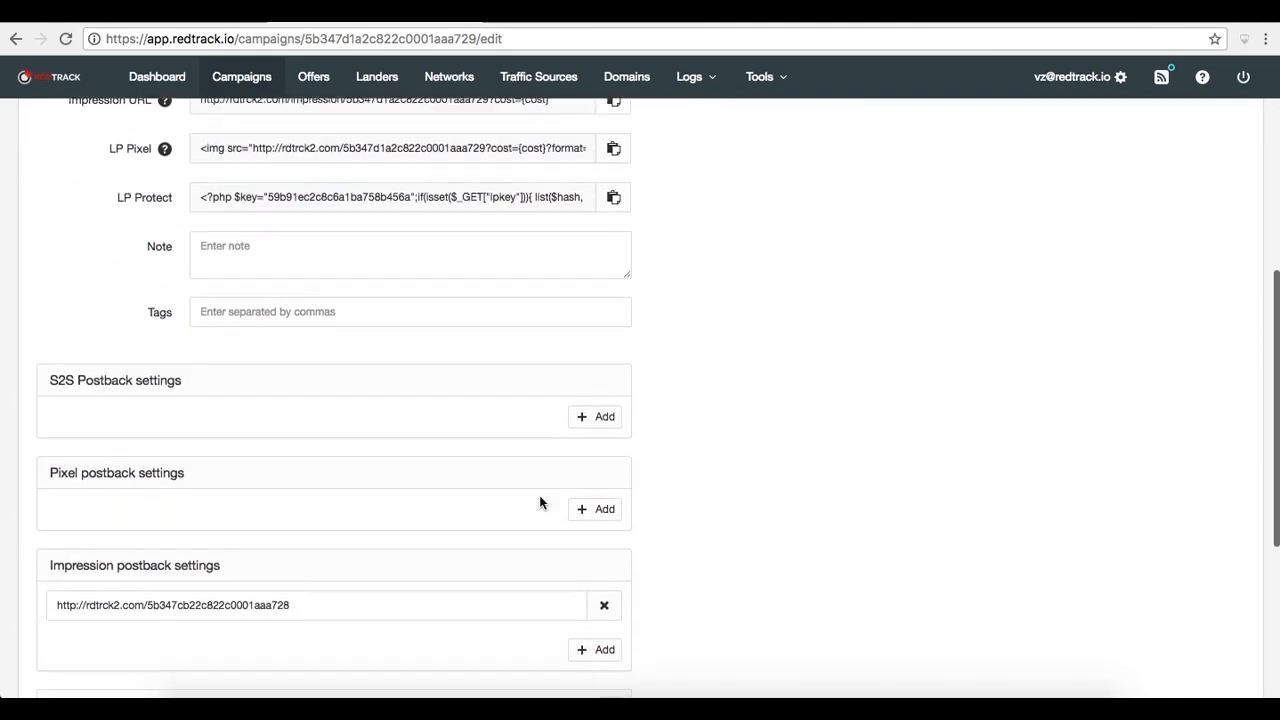
scroll(539, 500, "down", 1)
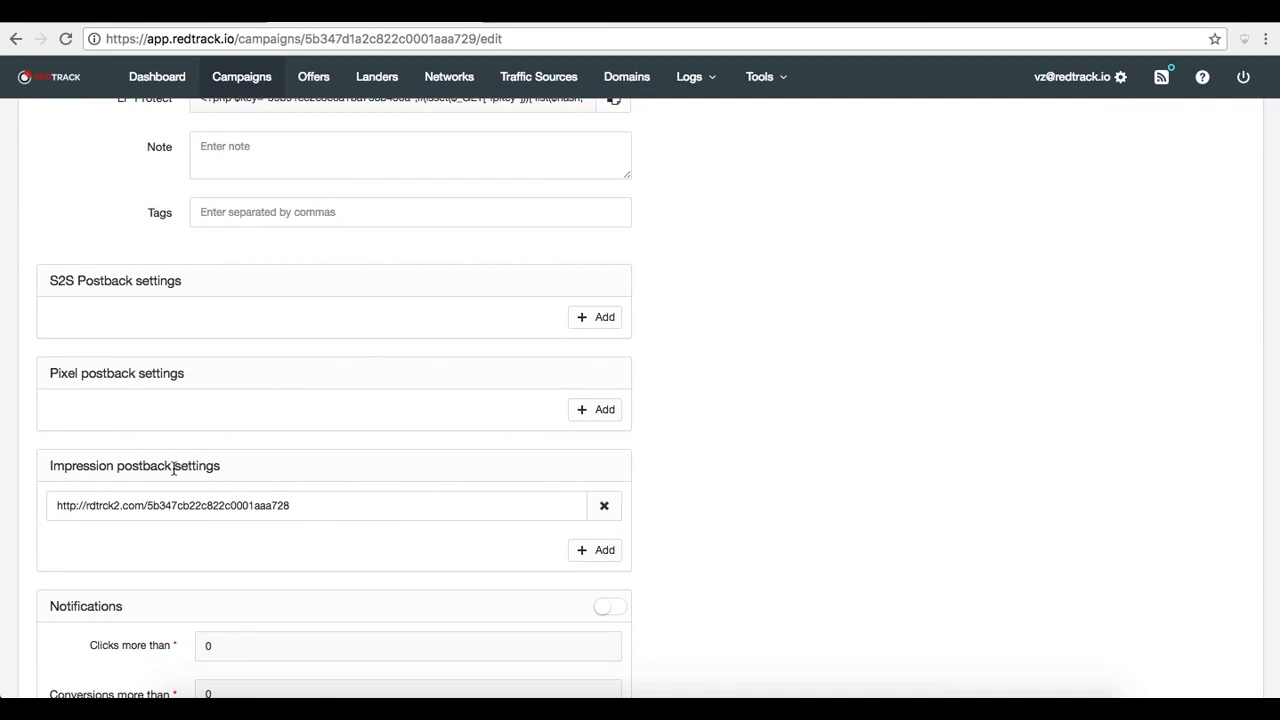
scroll(173, 467, "up", 9)
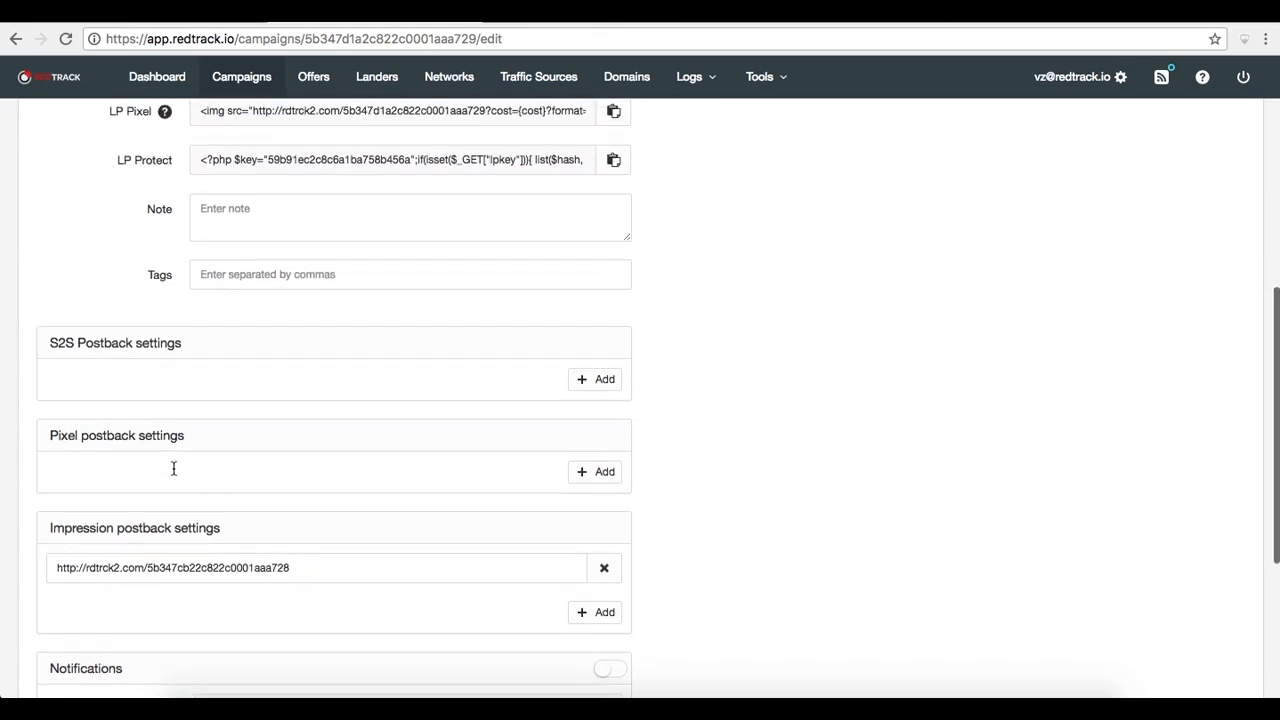
scroll(173, 467, "up", 2)
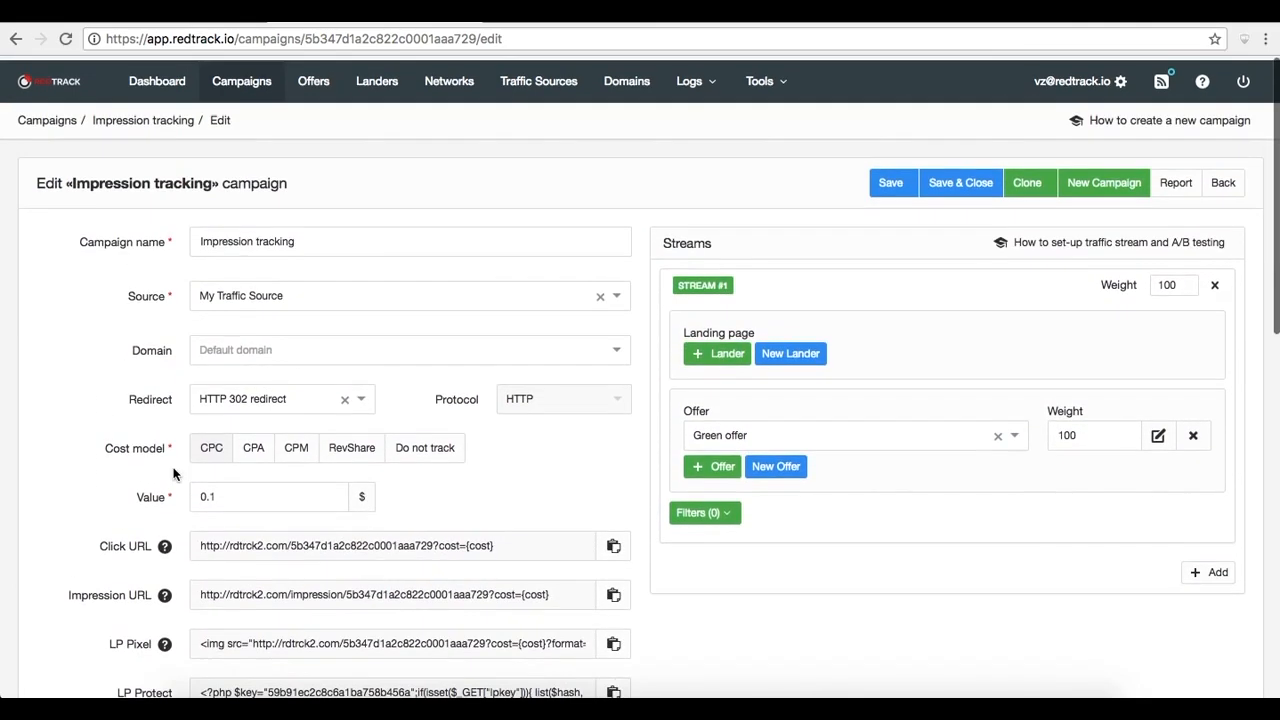
Open the My Traffic Source traffic source for editing
left_click(578, 78)
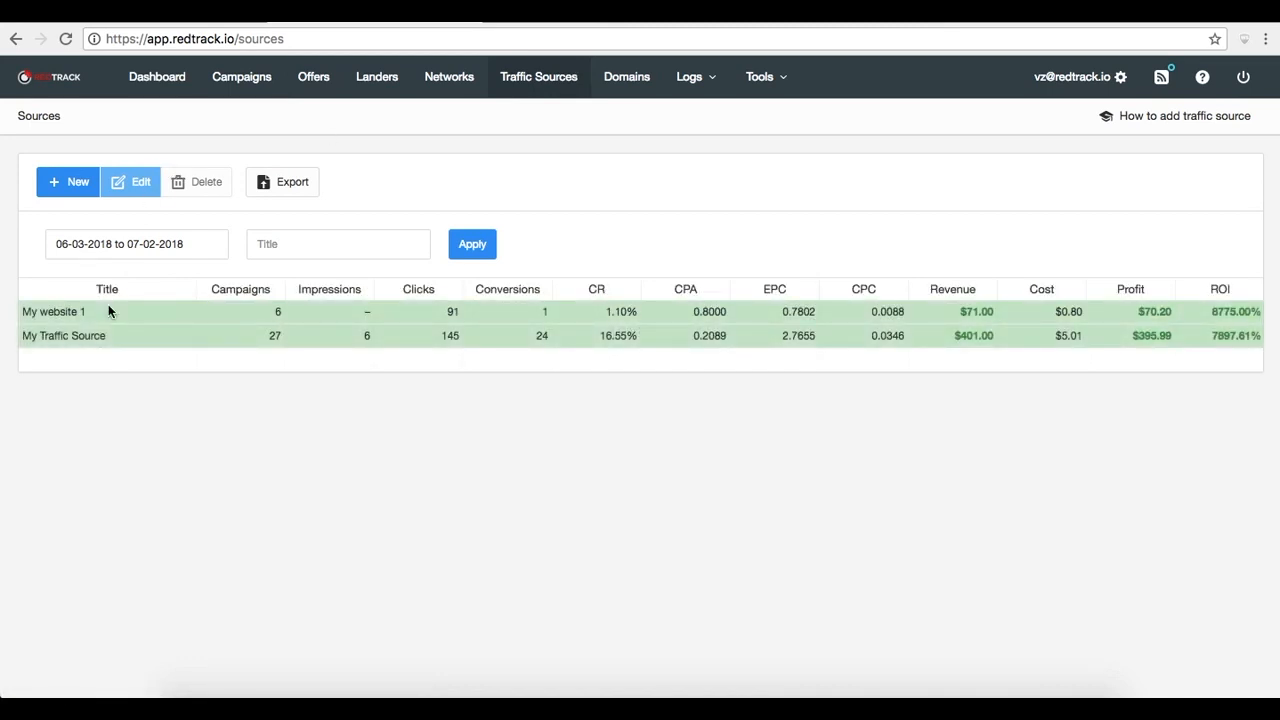
left_click(97, 335)
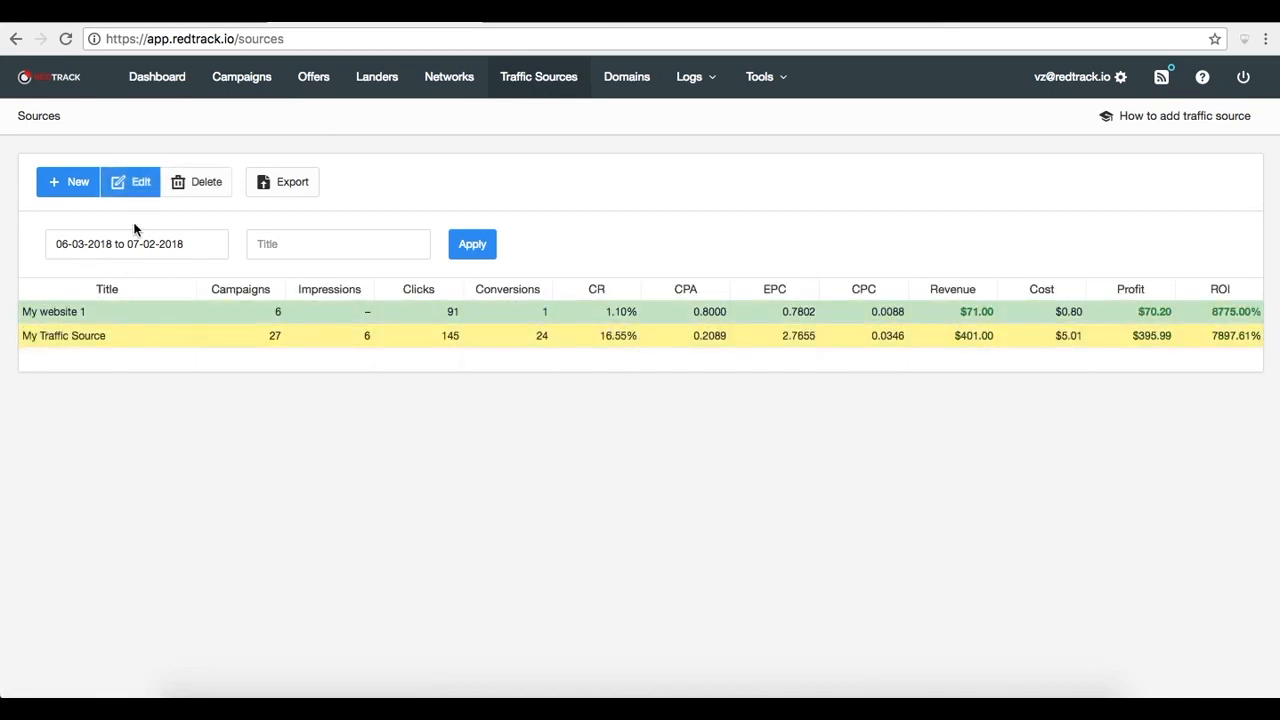
left_click(135, 186)
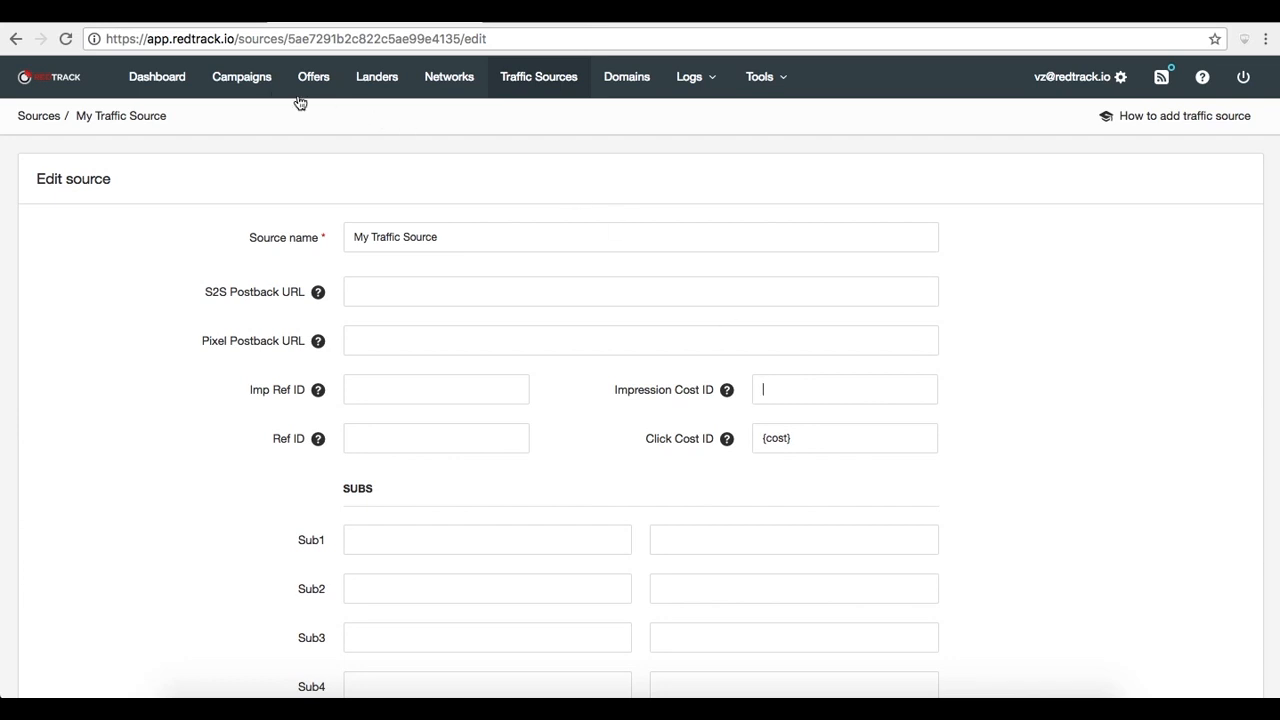
Open the Pixel based conversion campaign for editing
left_click(249, 84)
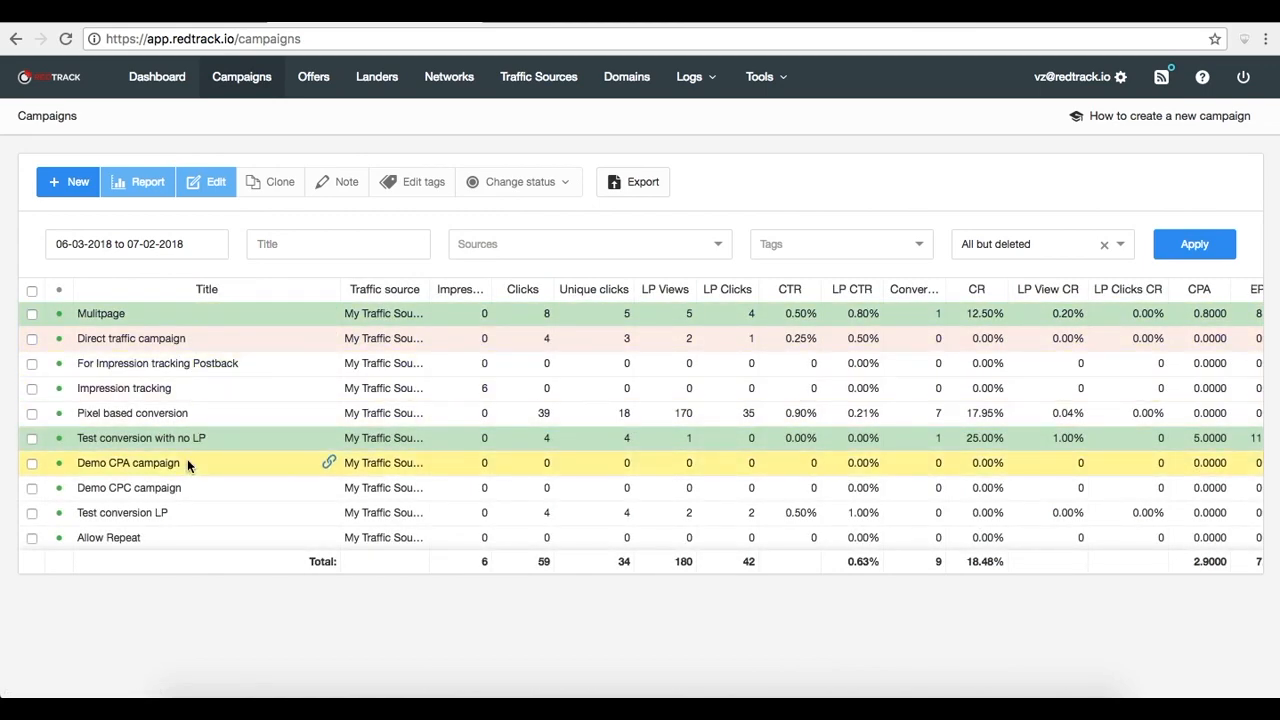
left_click(180, 416)
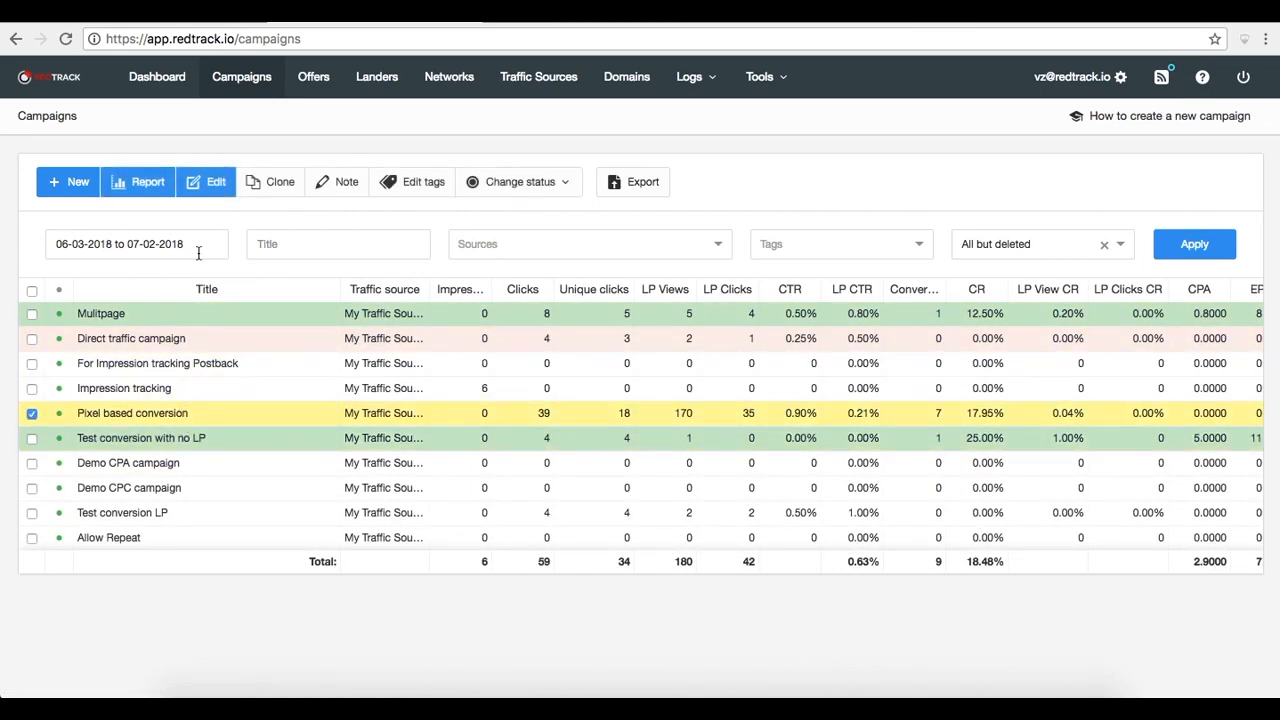
left_click(209, 188)
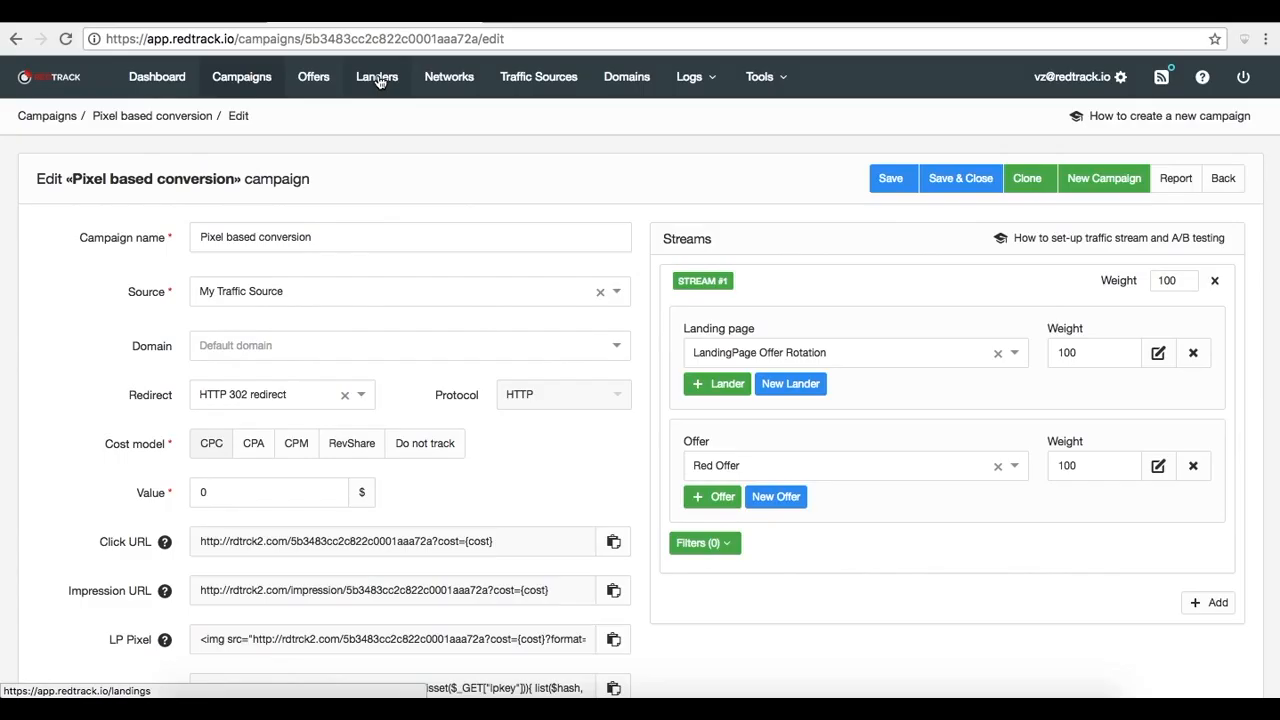
Open the LandingPage Multi Offer lander for editing
left_click(379, 78)
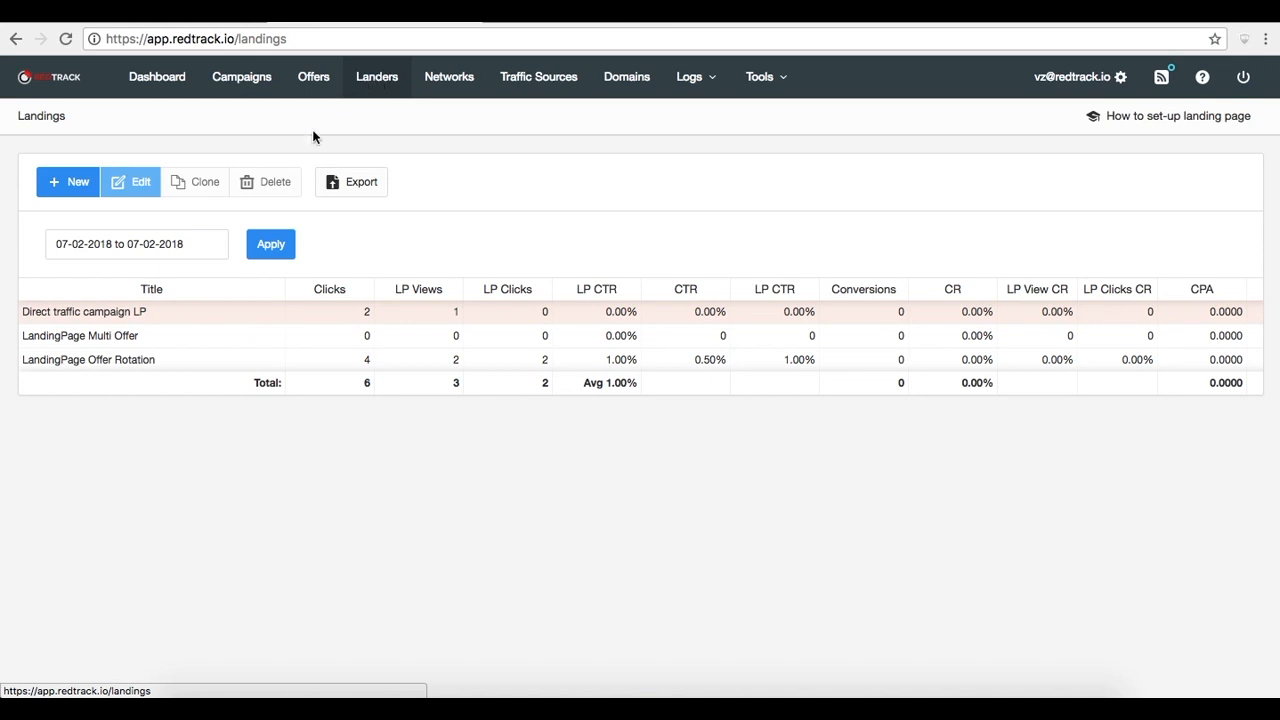
left_click(181, 339)
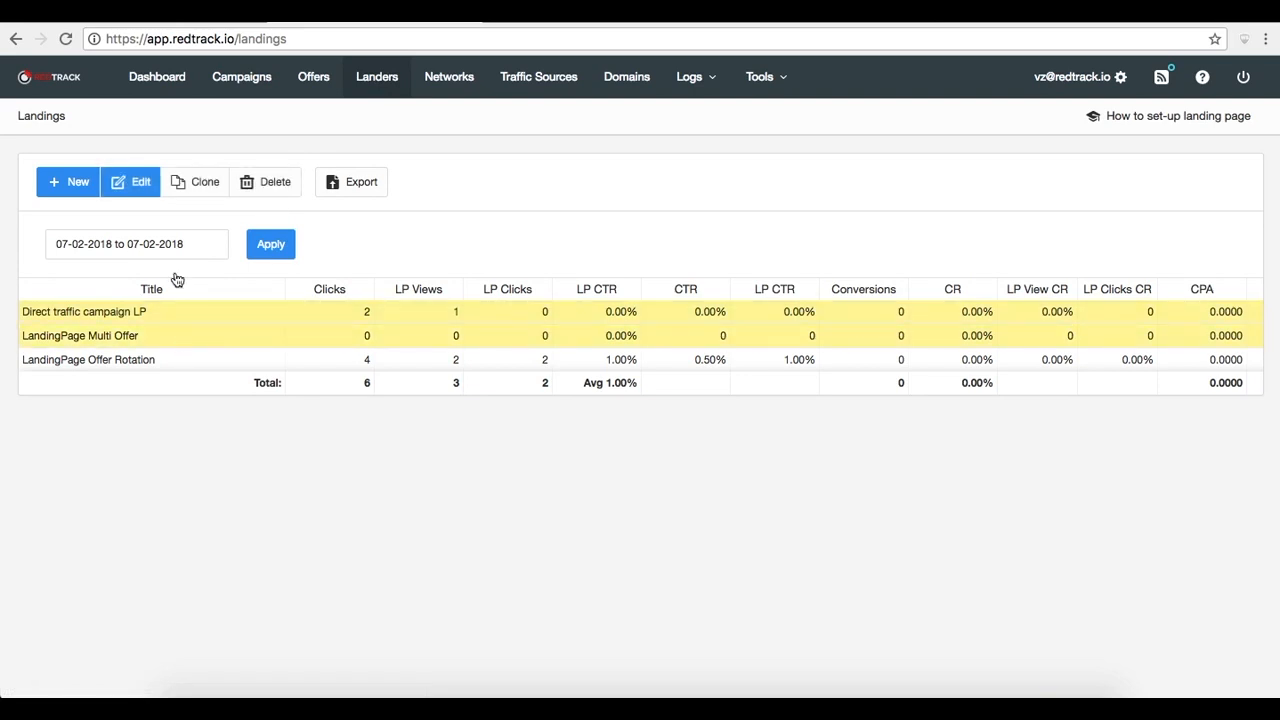
left_click(143, 182)
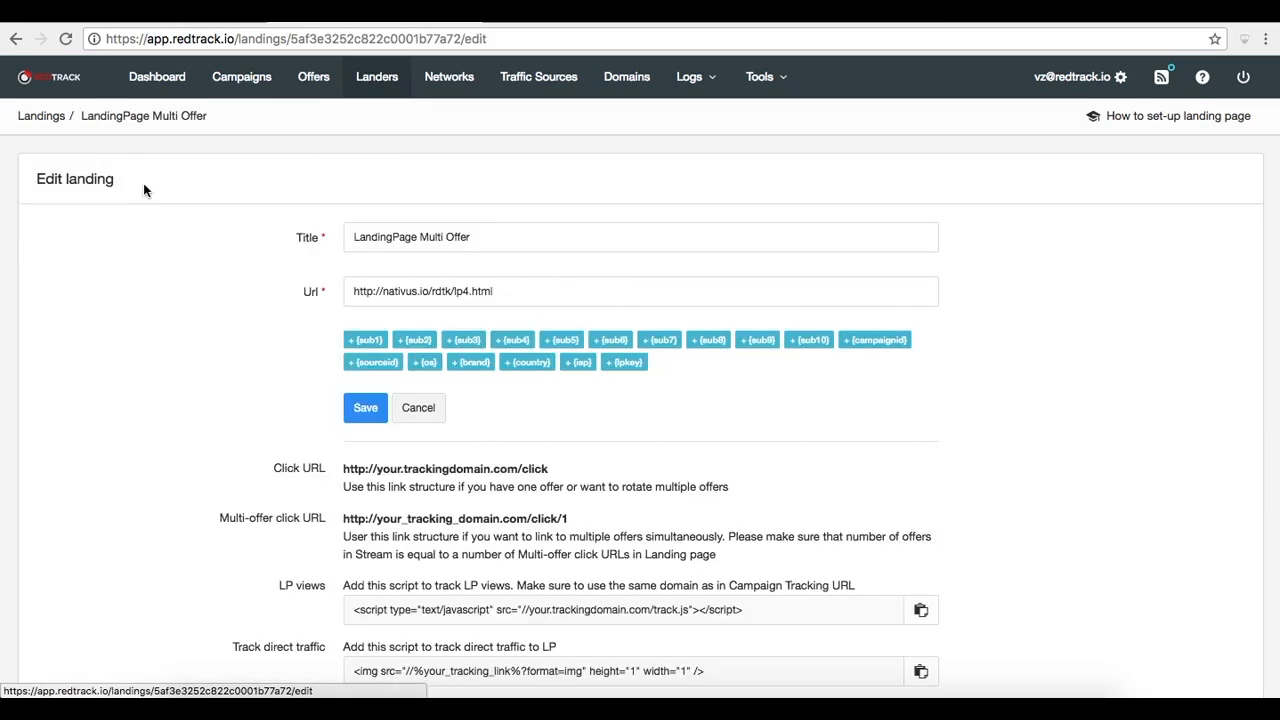
Copy the lander's URL, open it in a new browser tab, and return to the lander's edit page
left_click(506, 286)
left_click_drag(506, 286, 324, 288)
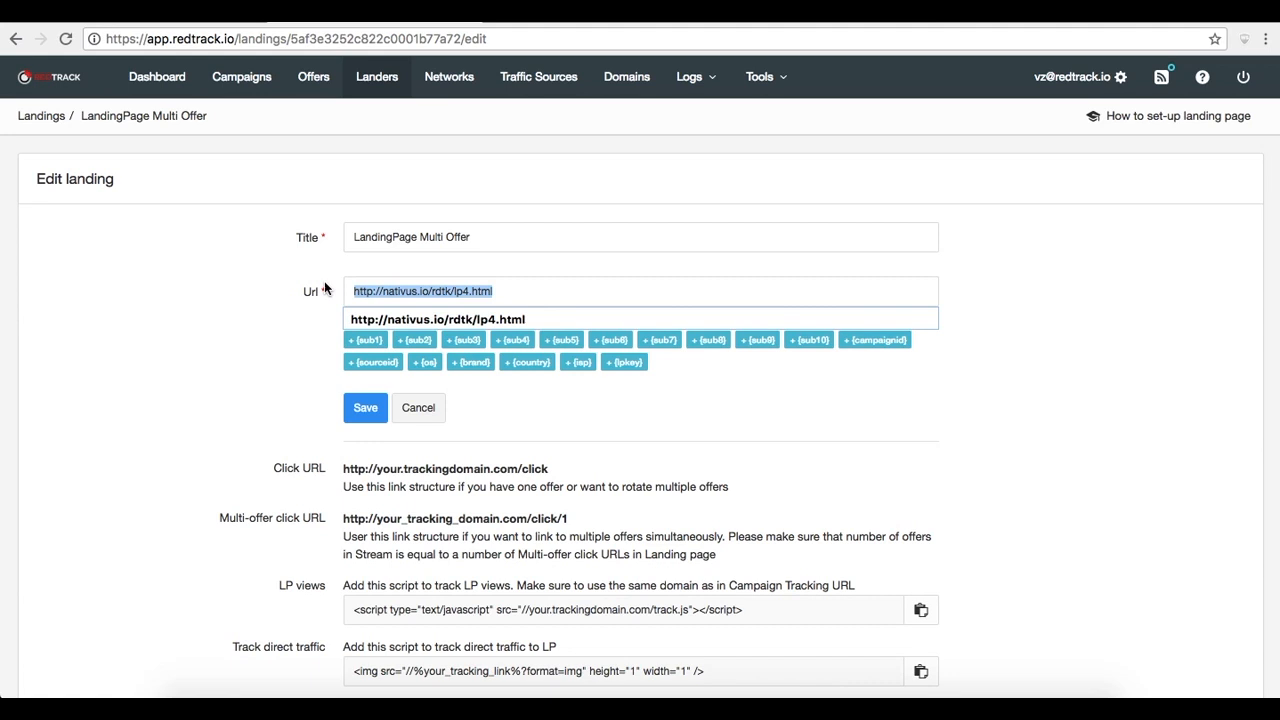
key("super+c")
key("super+t")
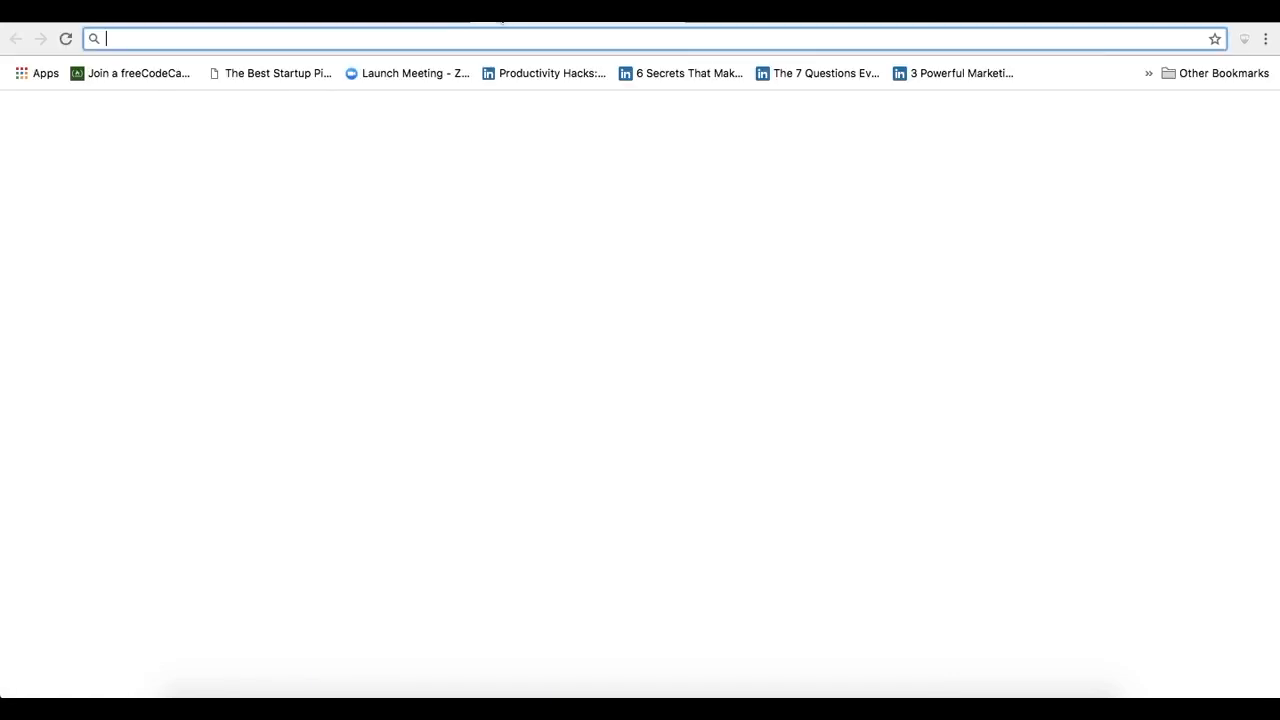
key("super+v")
key("Return")
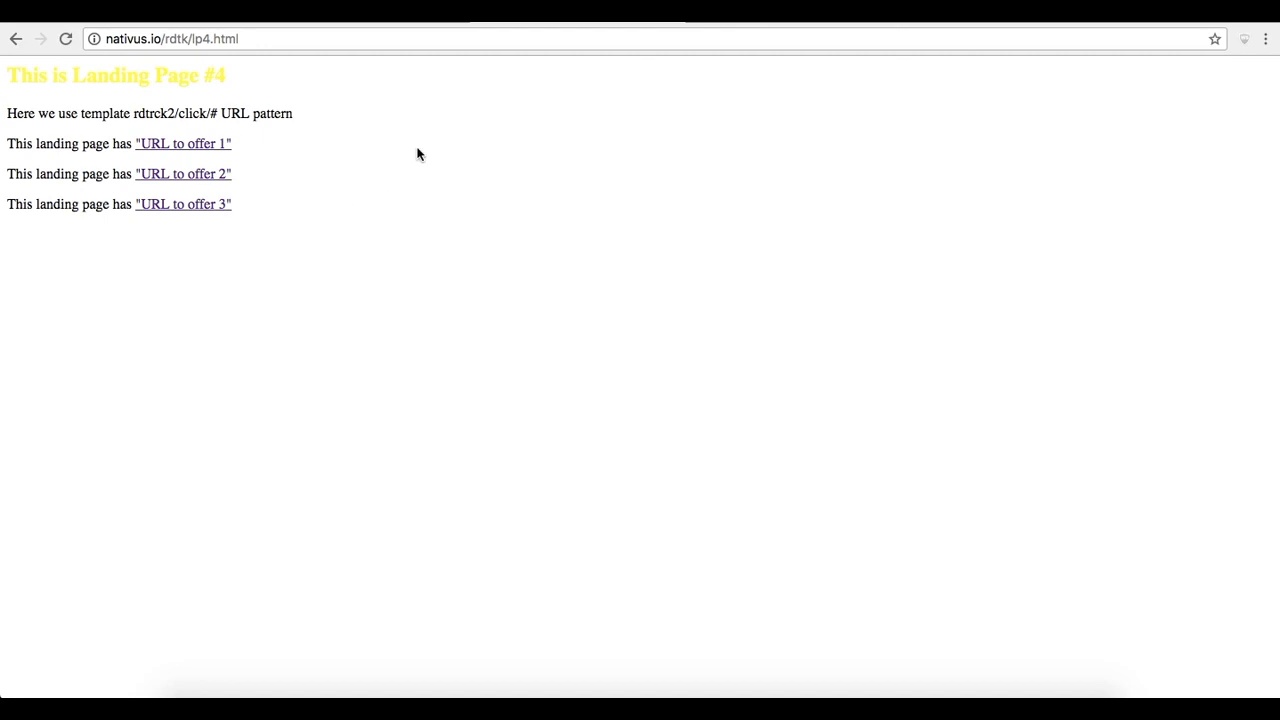
left_click(391, 23)
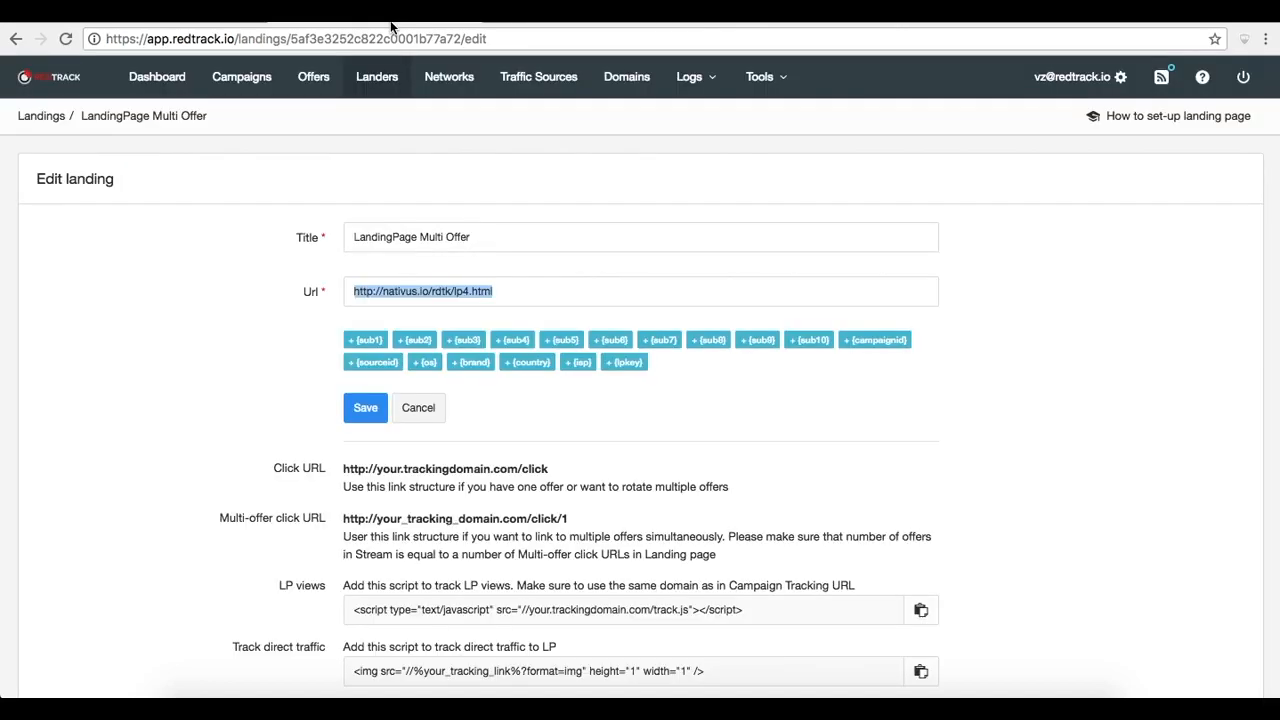
Examine the multi-offer click URL format and inspect the landing page's source in its tab
scroll(633, 352, "down", 1)
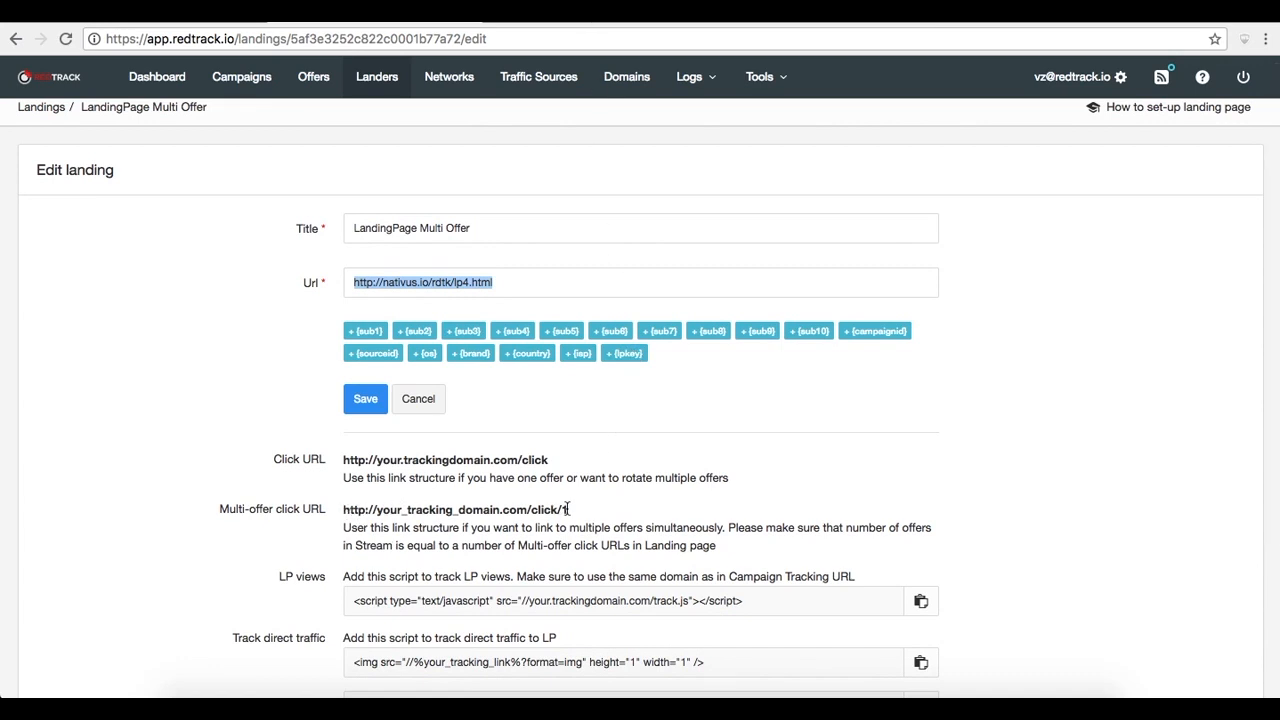
left_click(560, 14)
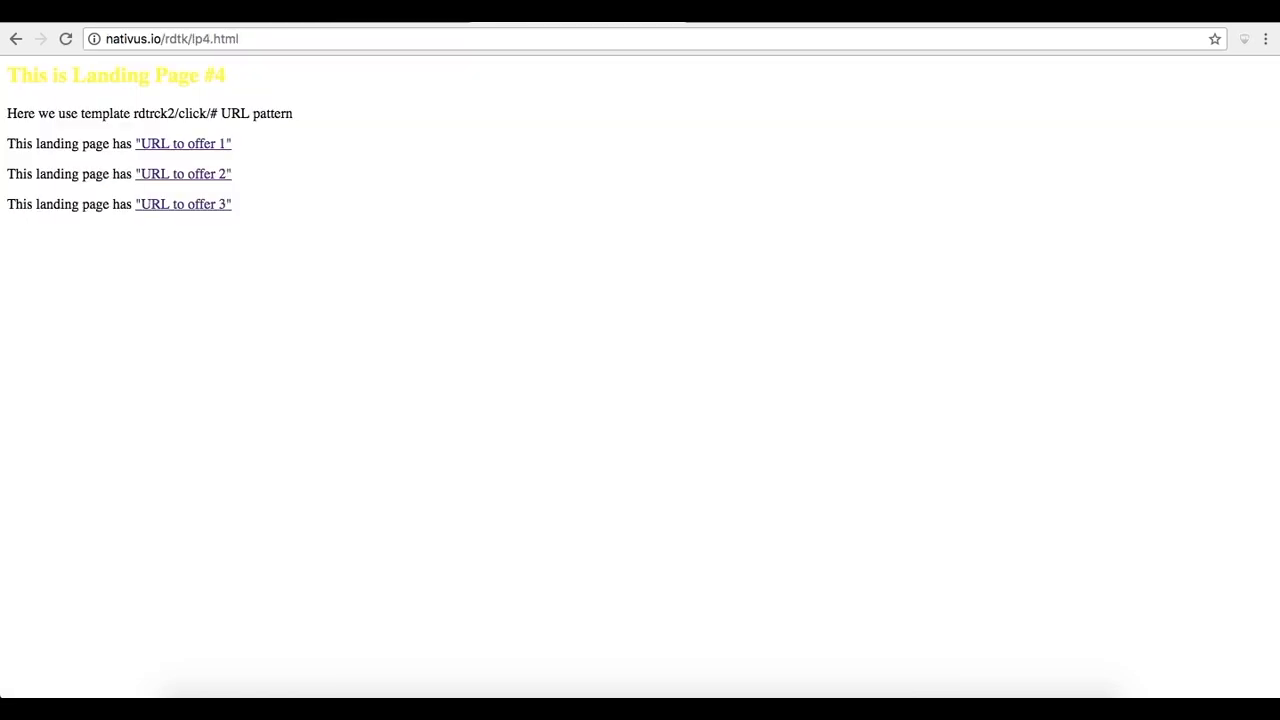
right_click(555, 218)
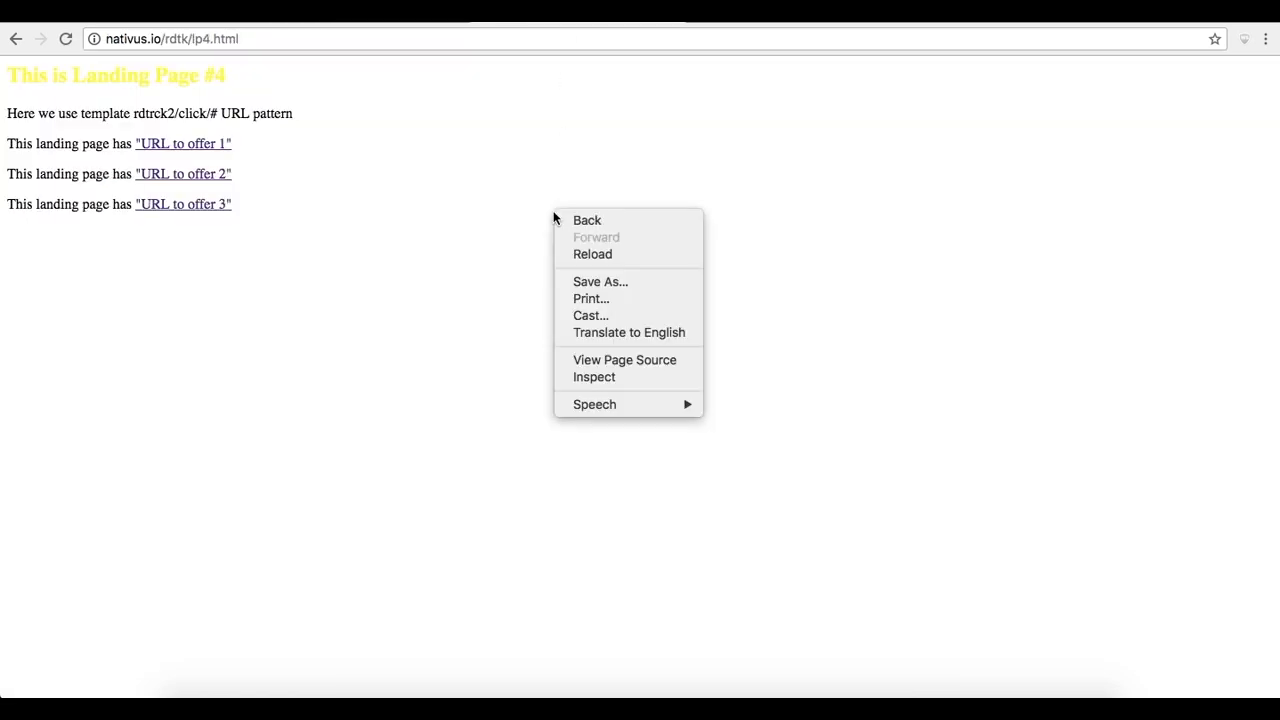
left_click(607, 362)
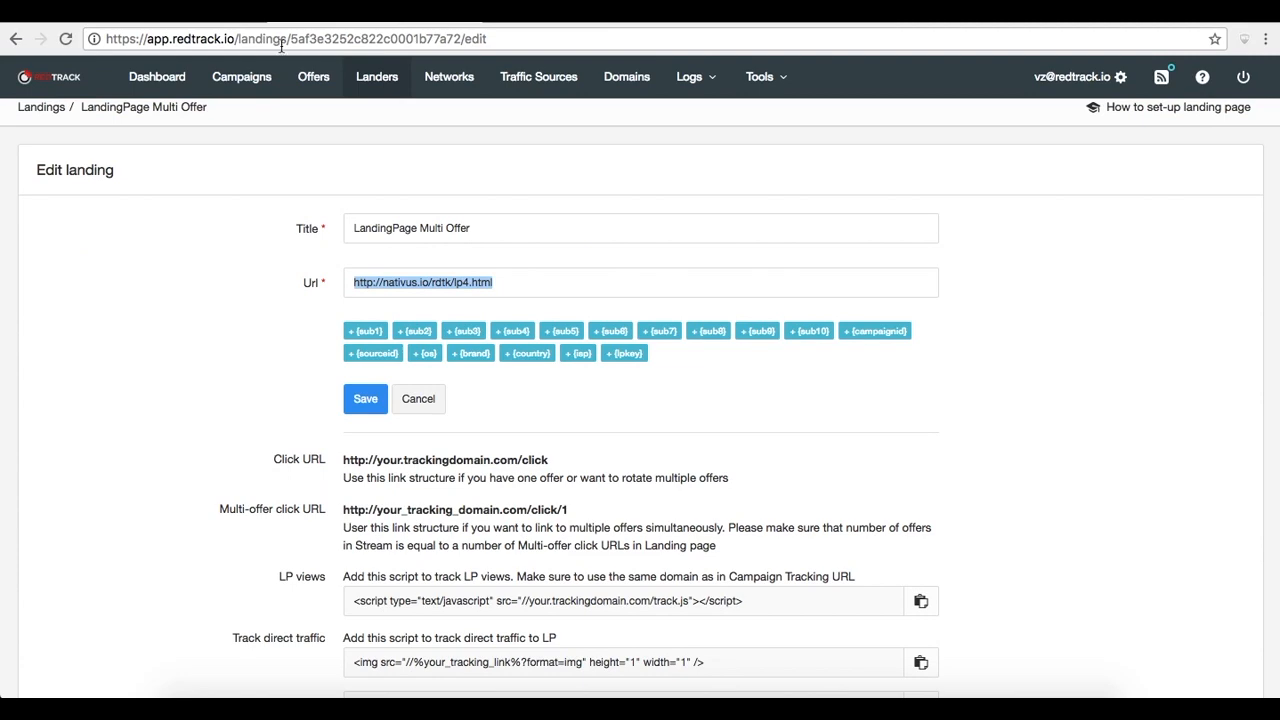
Open the Mulitpage campaign for editing
left_click(243, 78)
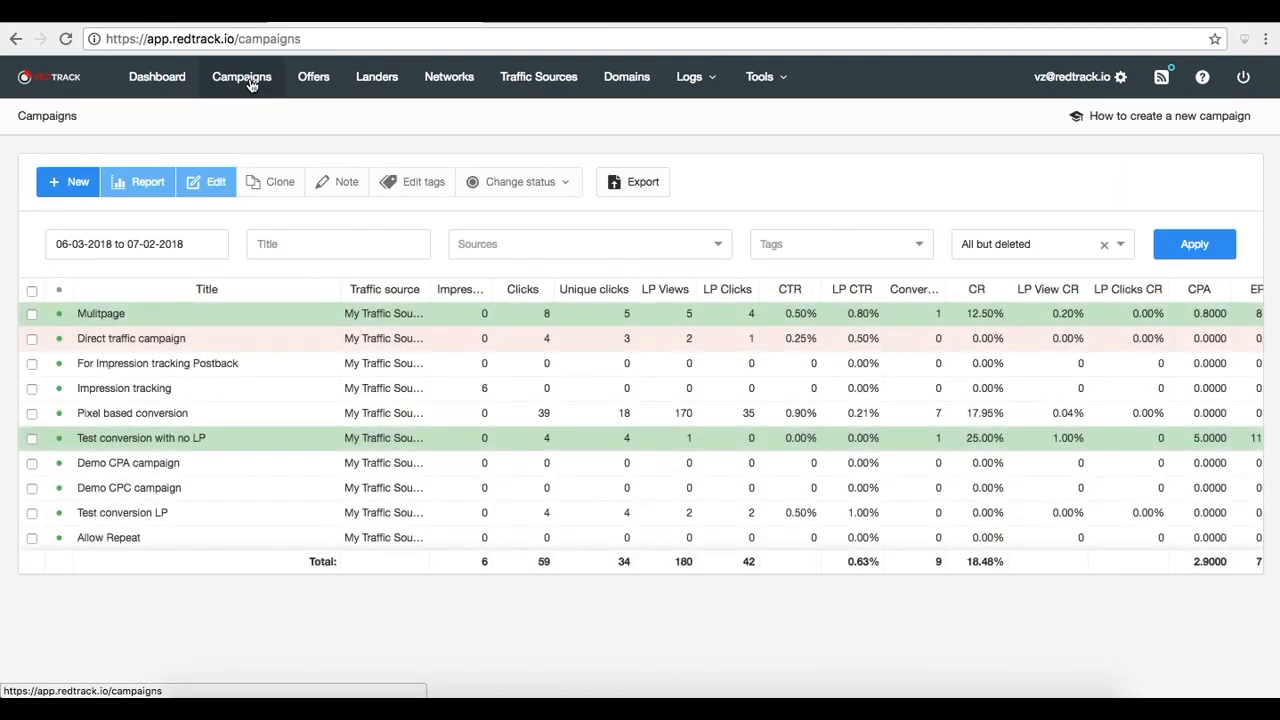
left_click(158, 313)
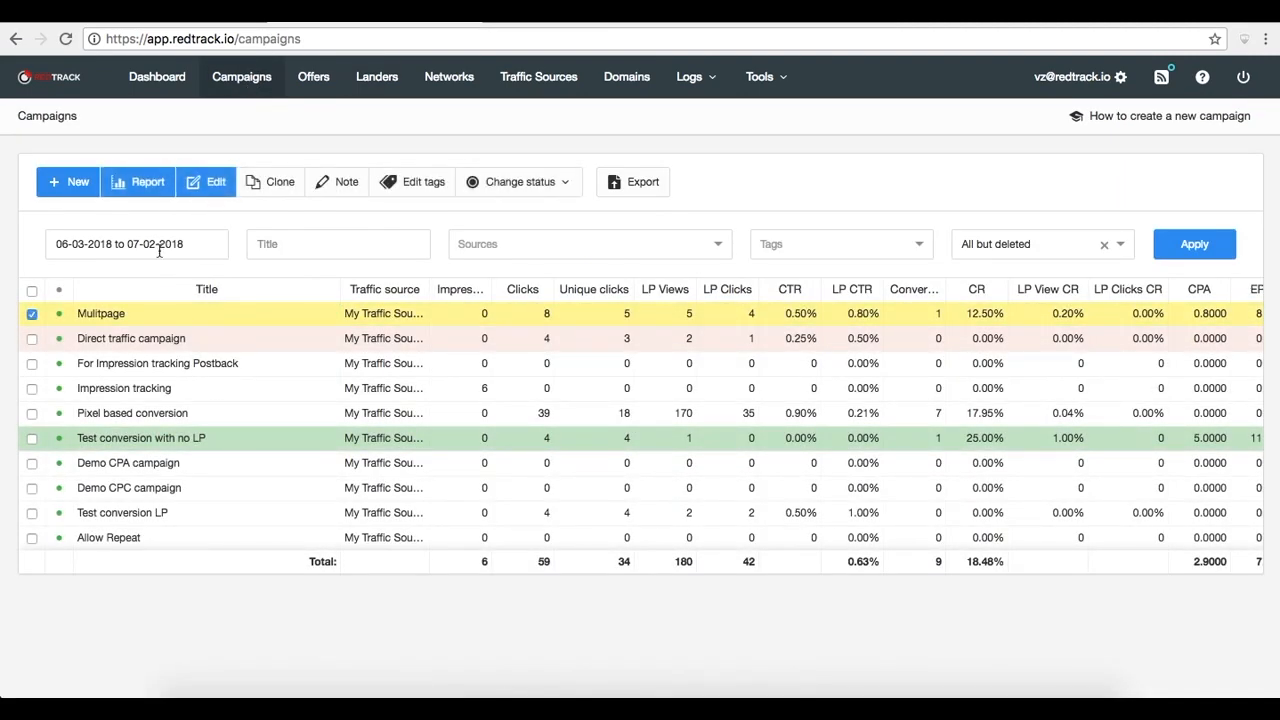
left_click(211, 193)
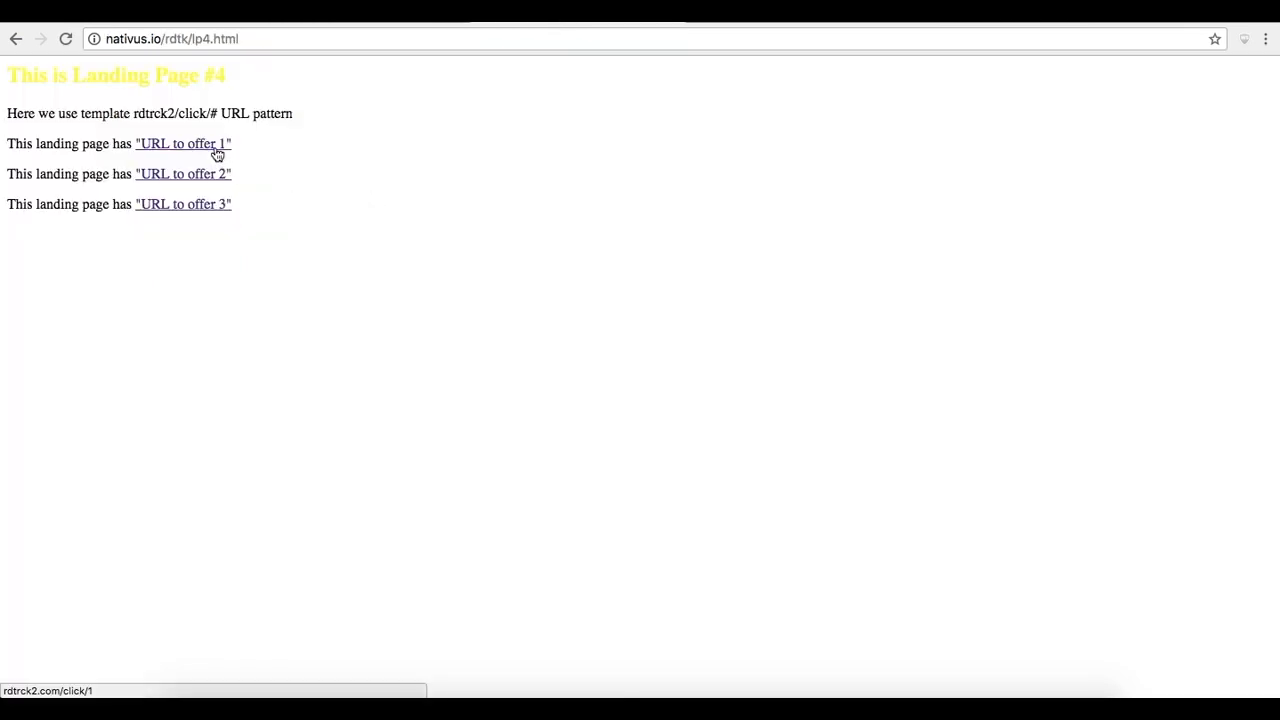
Compare the Mulitpage campaign's stream offers with the offer links on the landing page
left_click(375, 20)
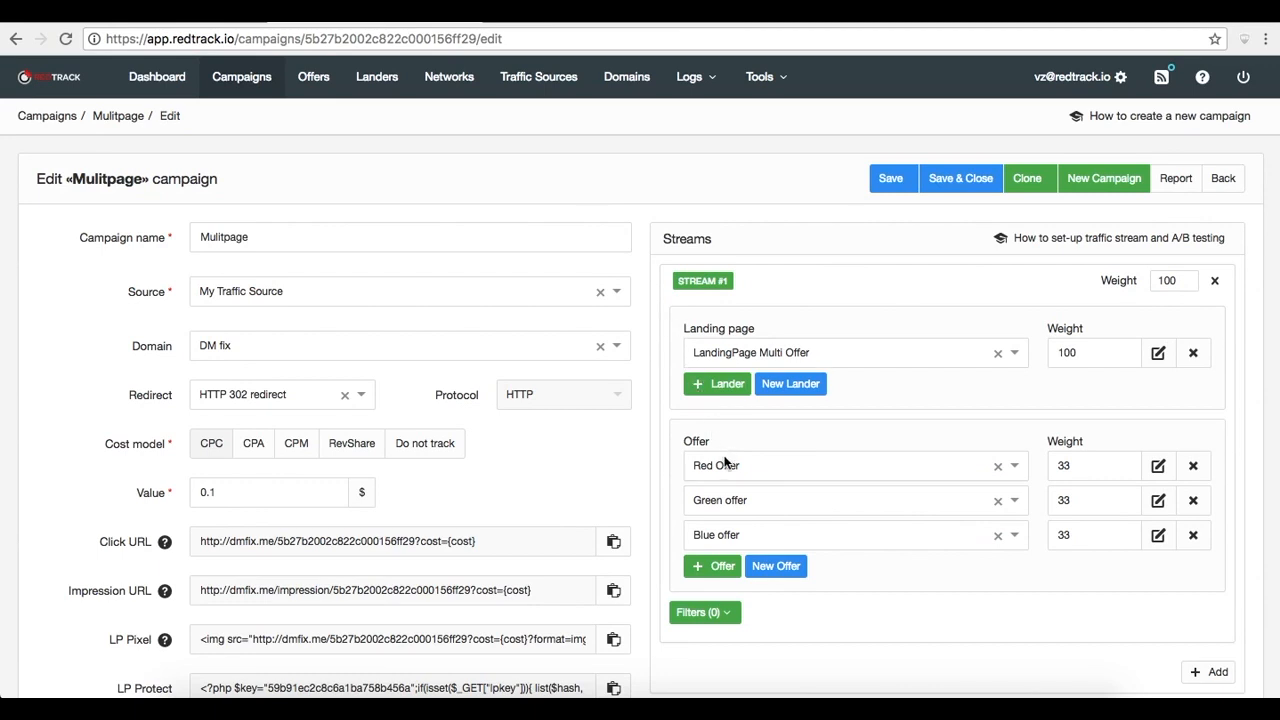
left_click(545, 14)
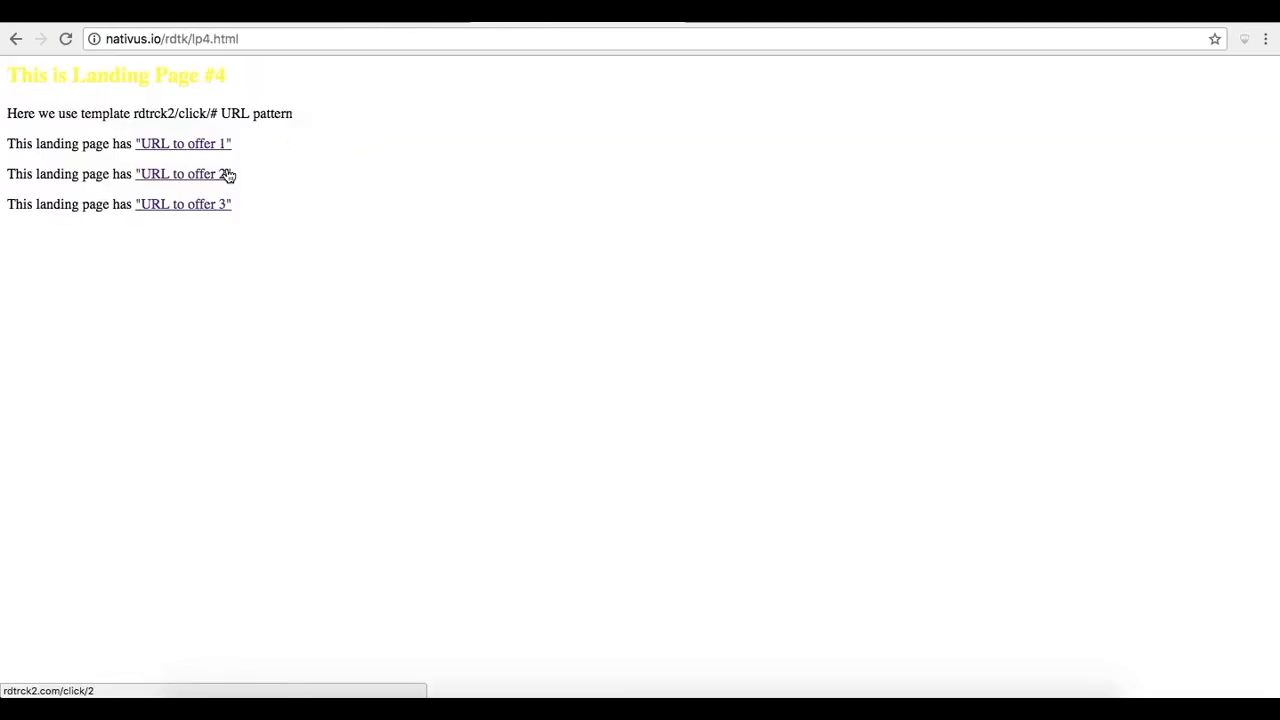
left_click(350, 20)
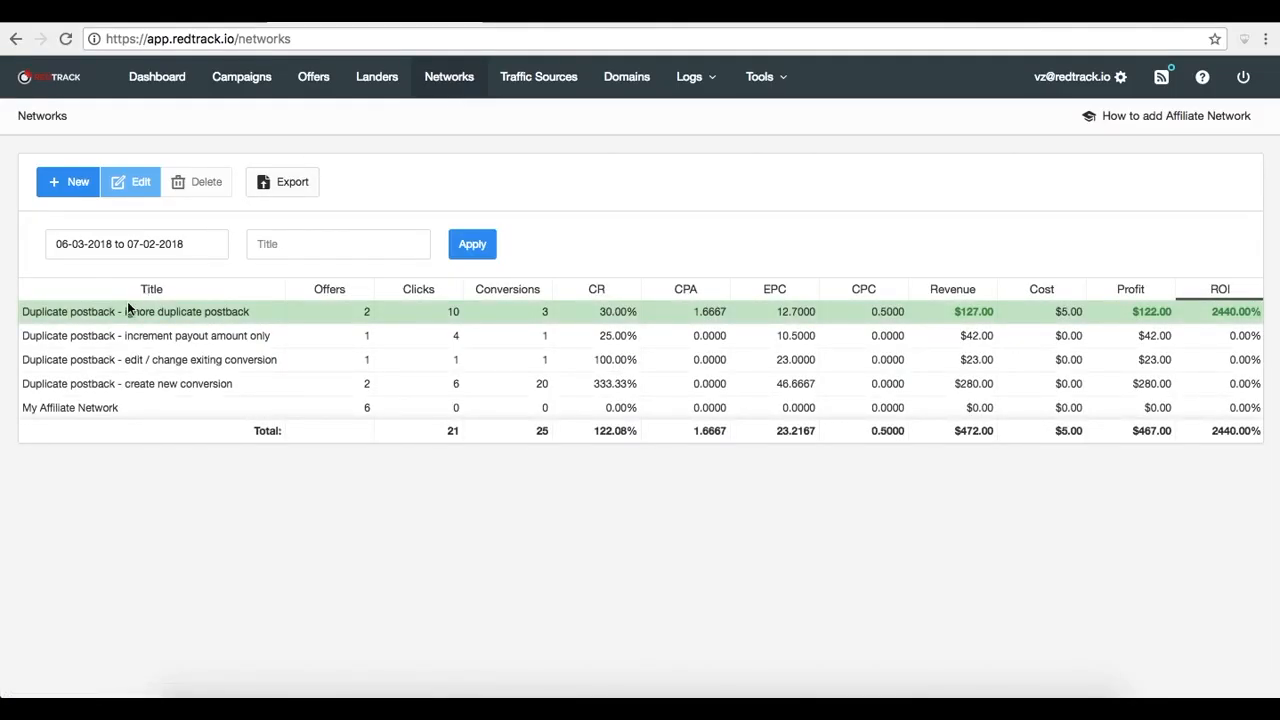
Open the Duplicate postback - ignore duplicate postback network for editing and review its settings
left_click(134, 182)
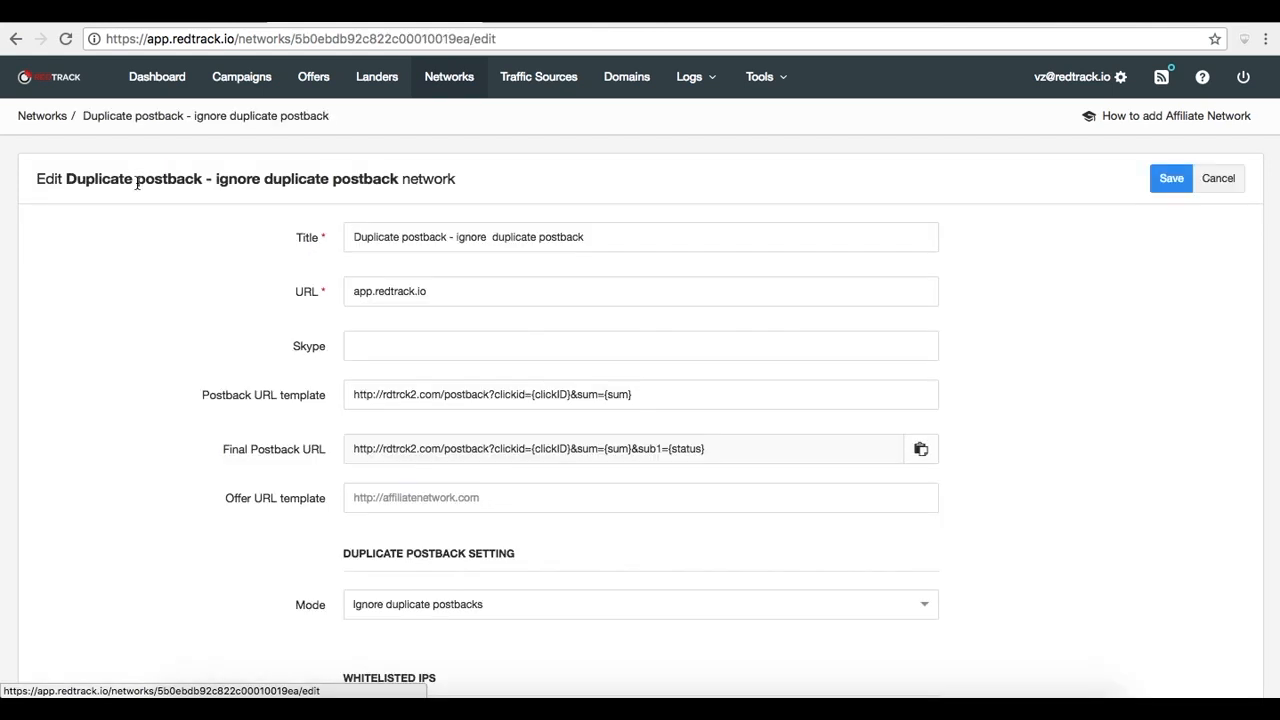
scroll(740, 440, "down", 3)
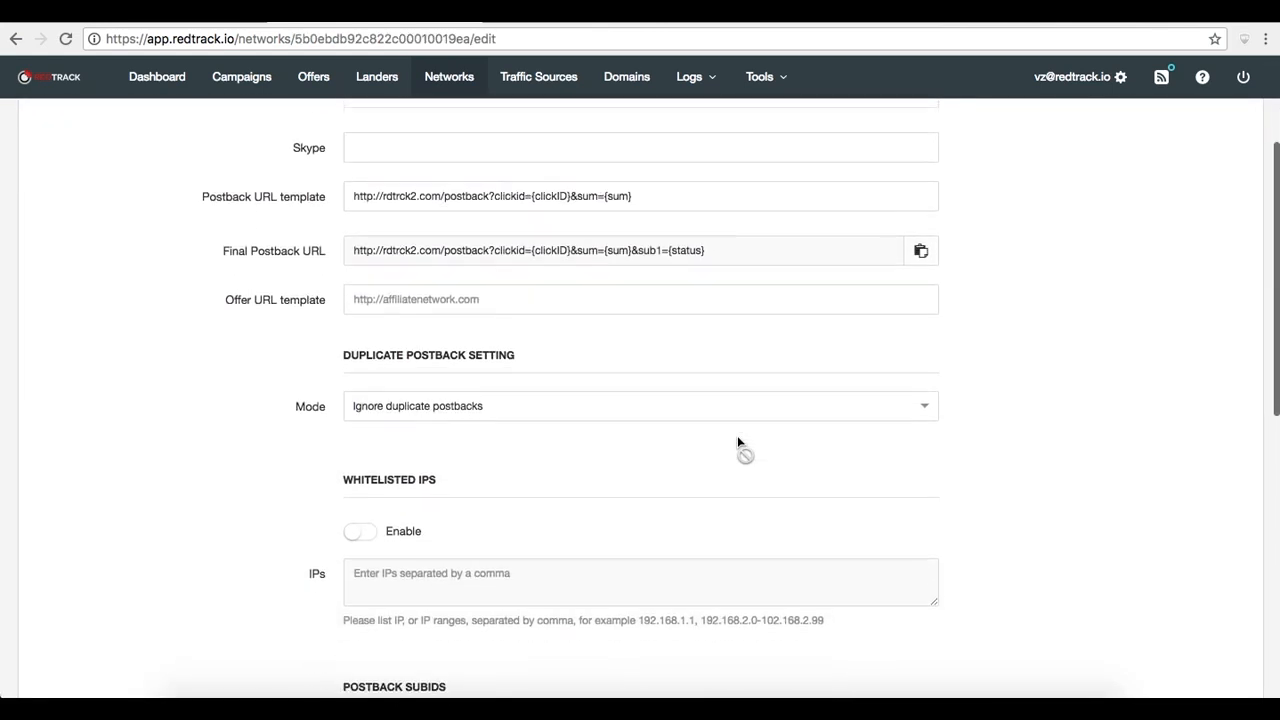
scroll(738, 443, "down", 4)
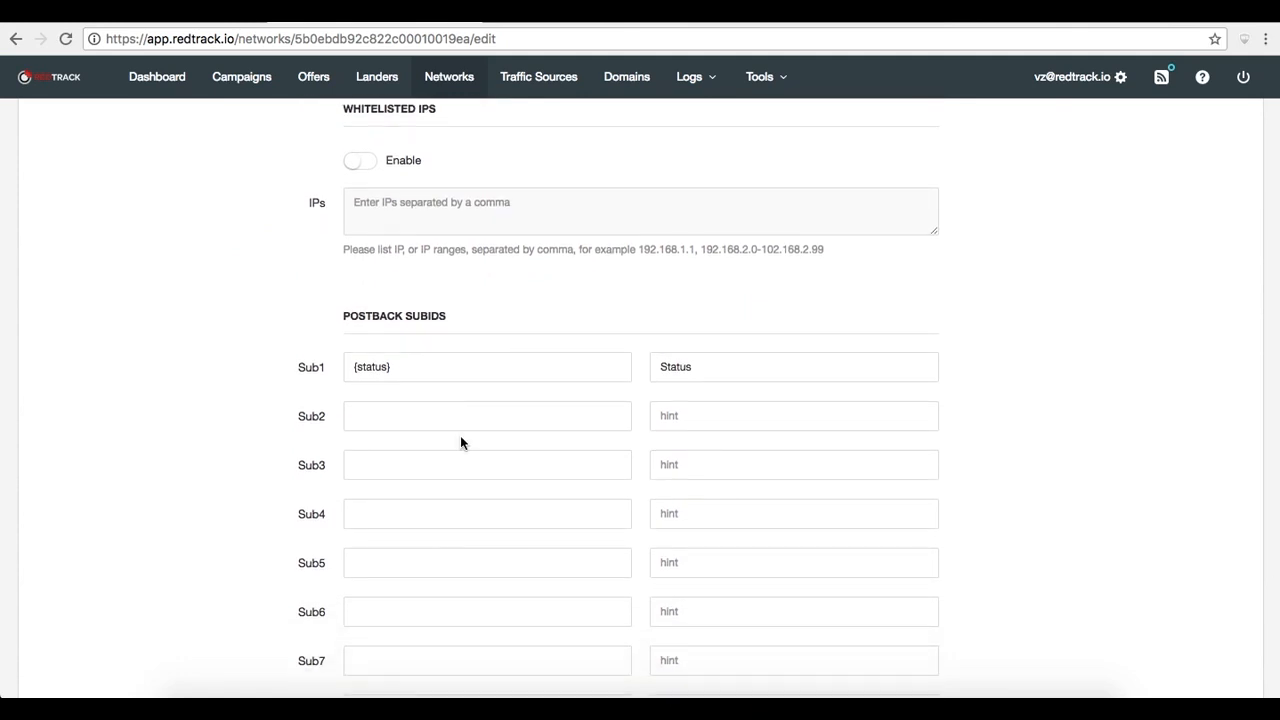
scroll(460, 443, "down", 1)
scroll(460, 443, "down", 3)
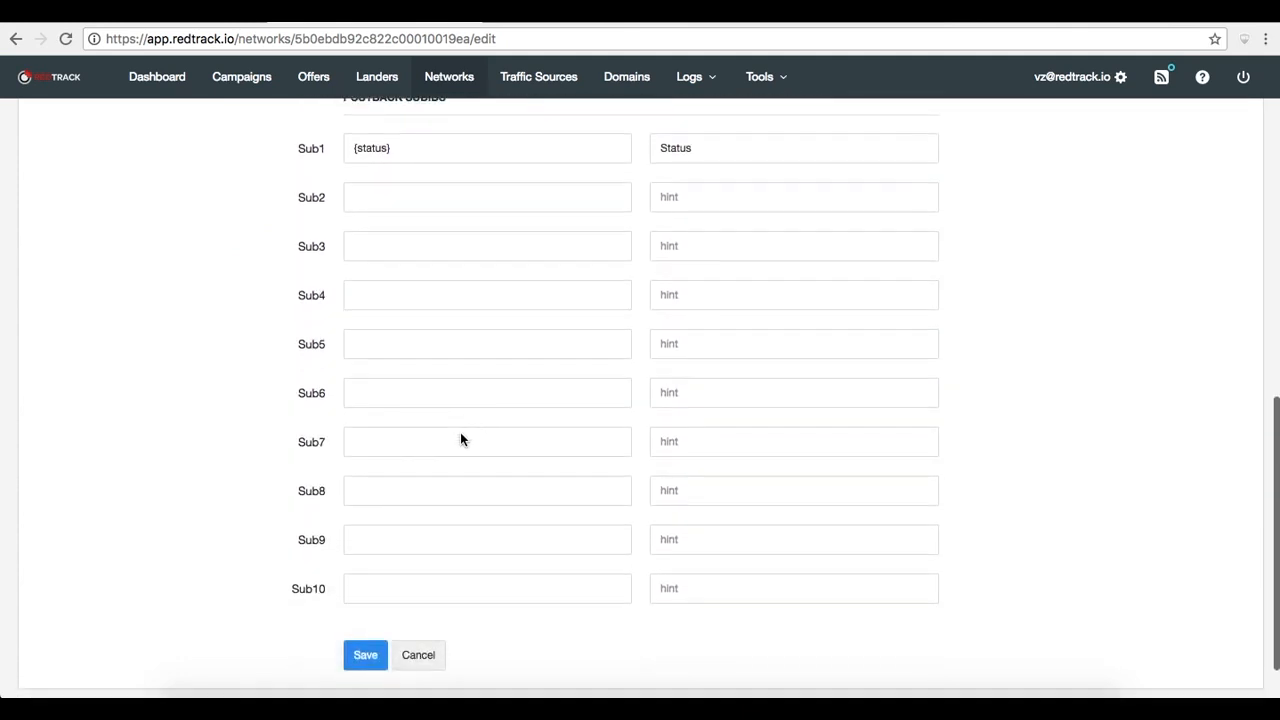
scroll(460, 438, "up", 5)
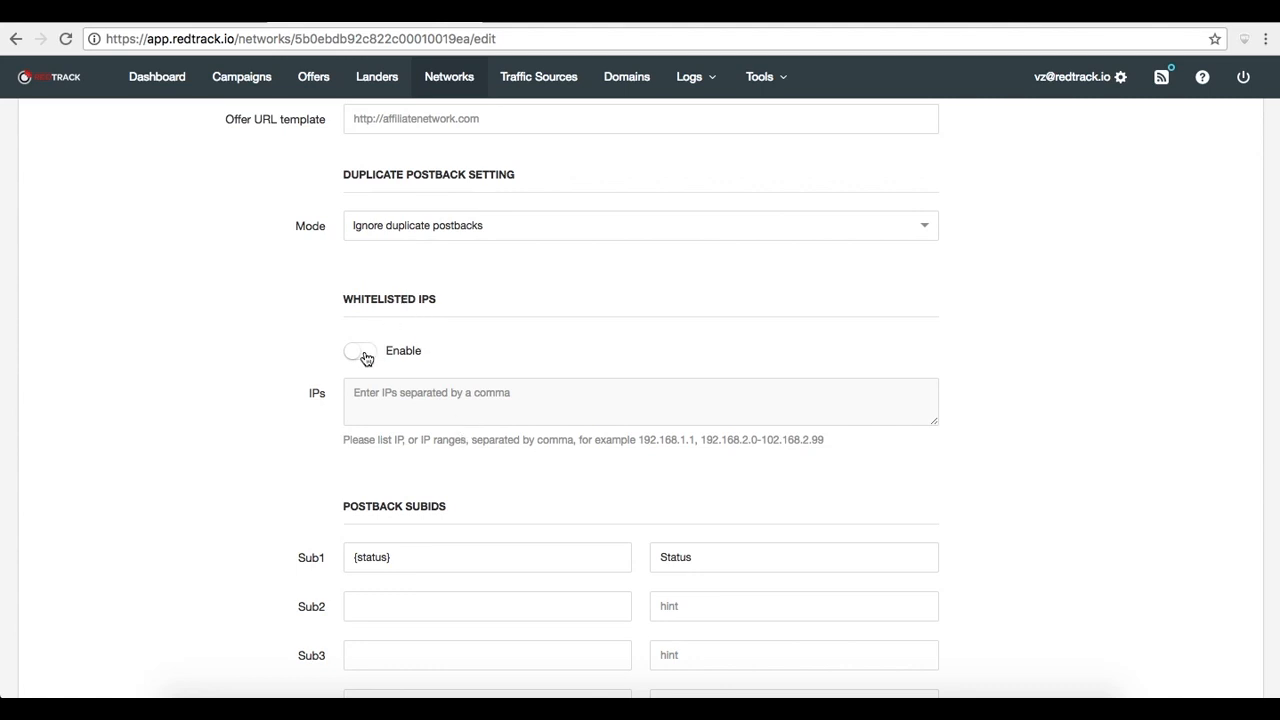
Enable whitelisted IPs and try the duplicate postback modes, ending on Ignore duplicate postbacks, without saving
left_click(364, 355)
scroll(968, 328, "up", 4)
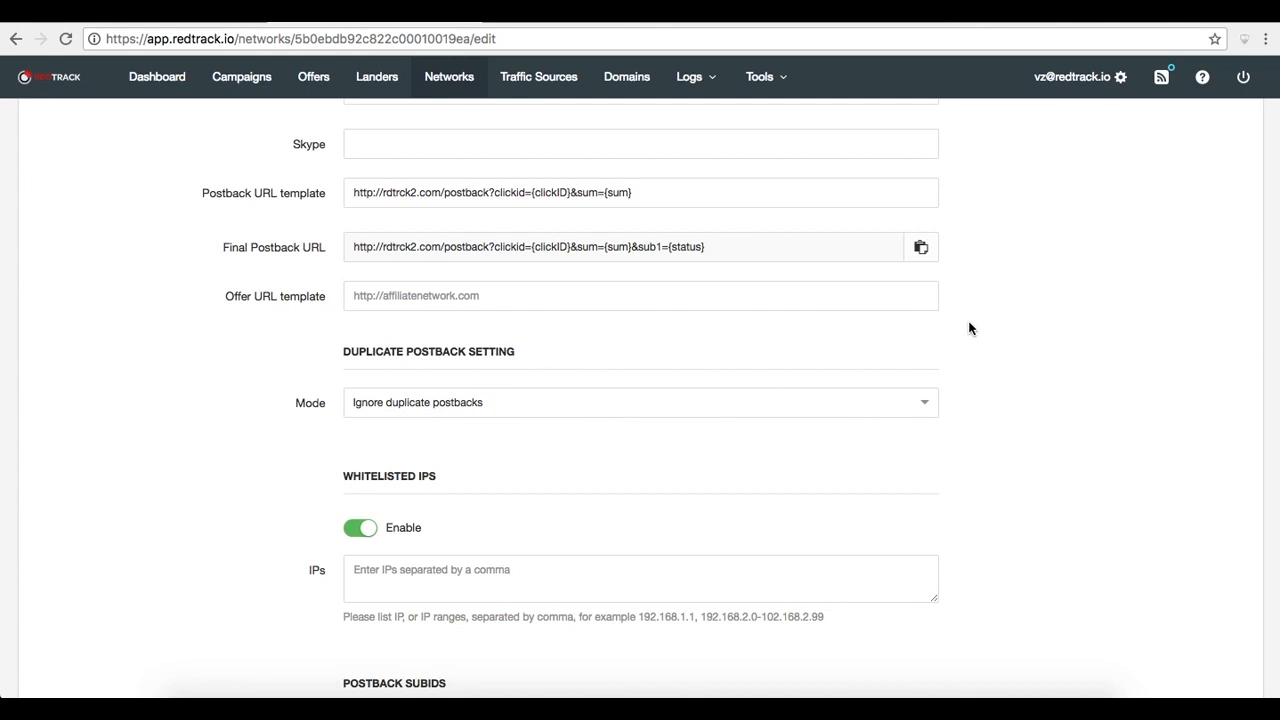
left_click(582, 407)
left_click(530, 429)
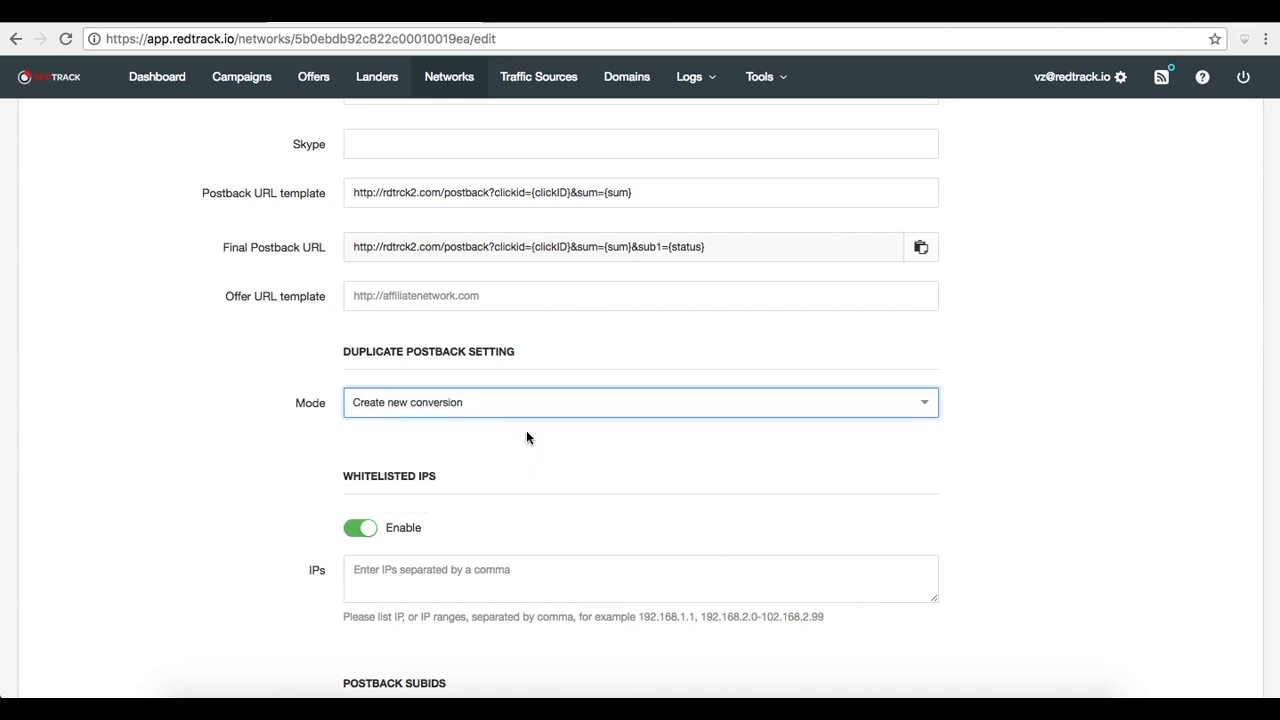
left_click(455, 406)
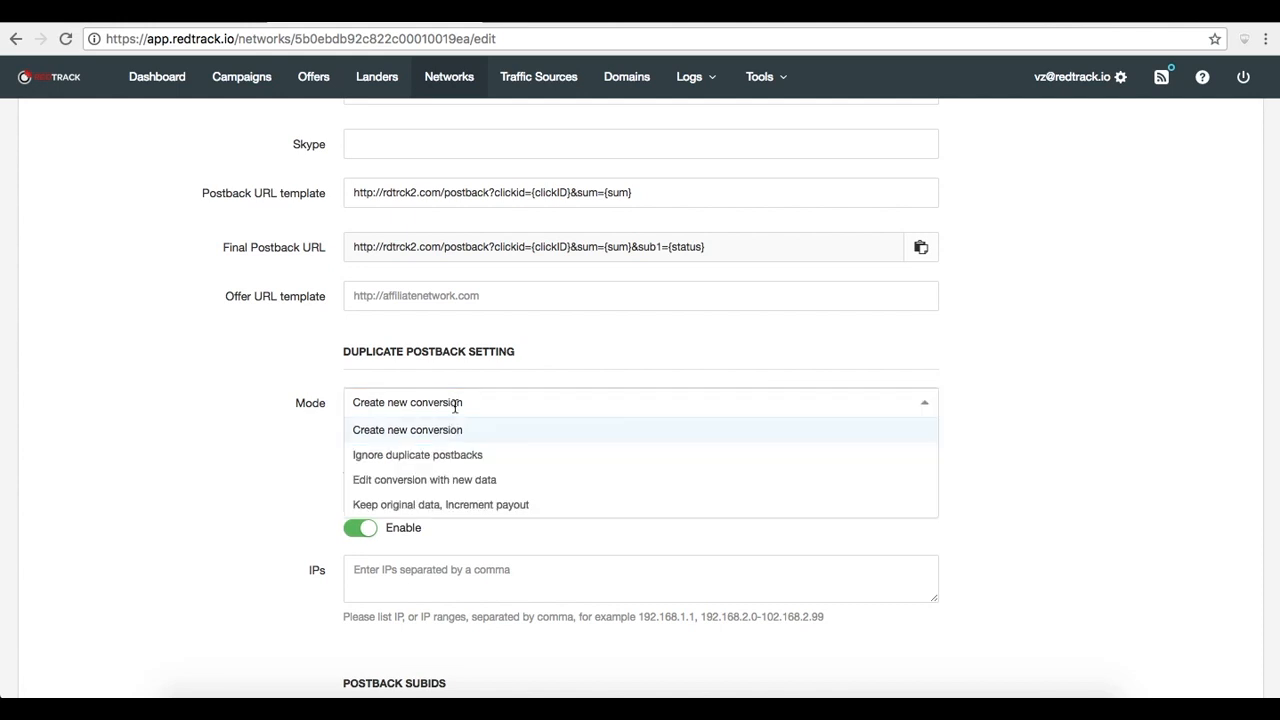
left_click(451, 458)
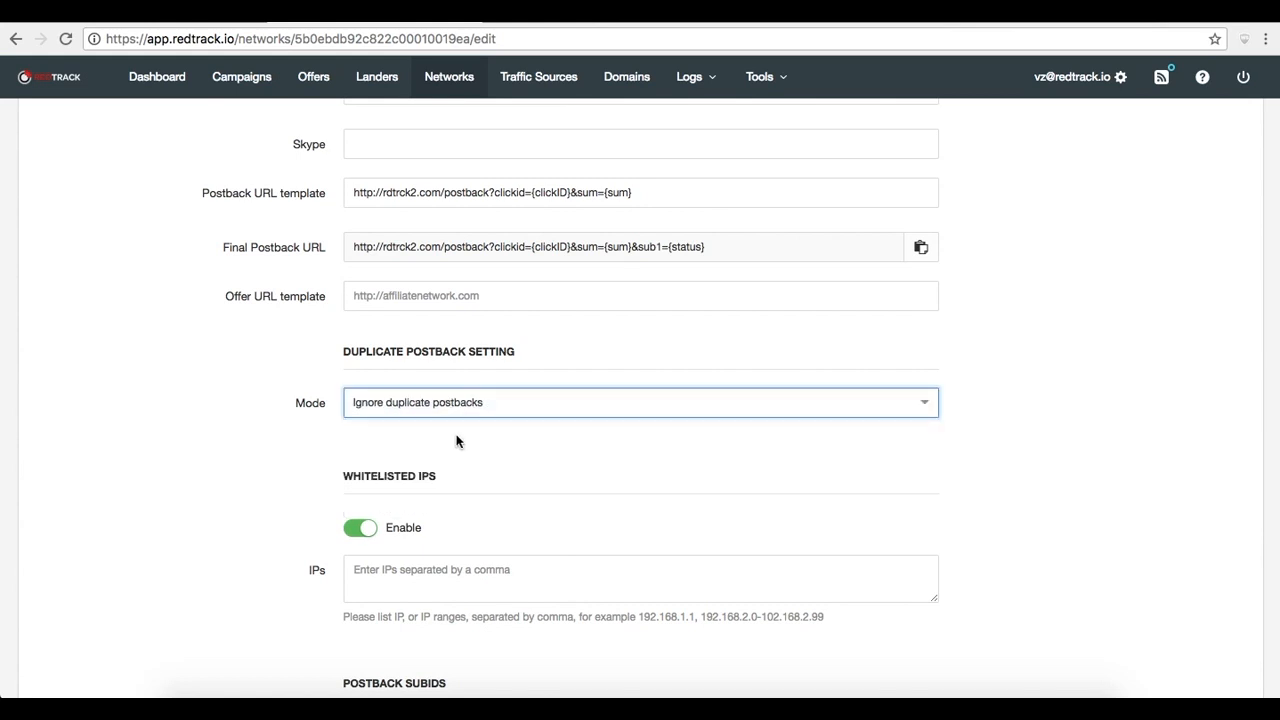
left_click(460, 403)
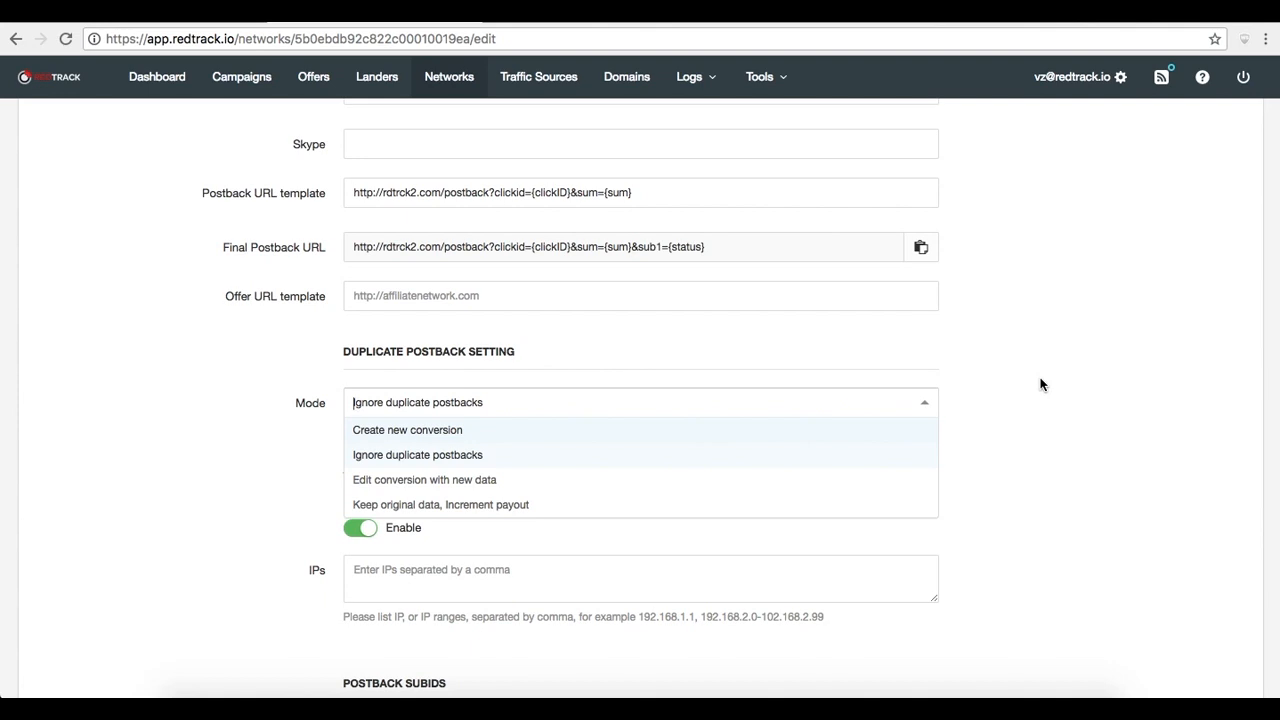
Open the Impression tracking campaign for editing and expand its stream's filters
left_click(246, 84)
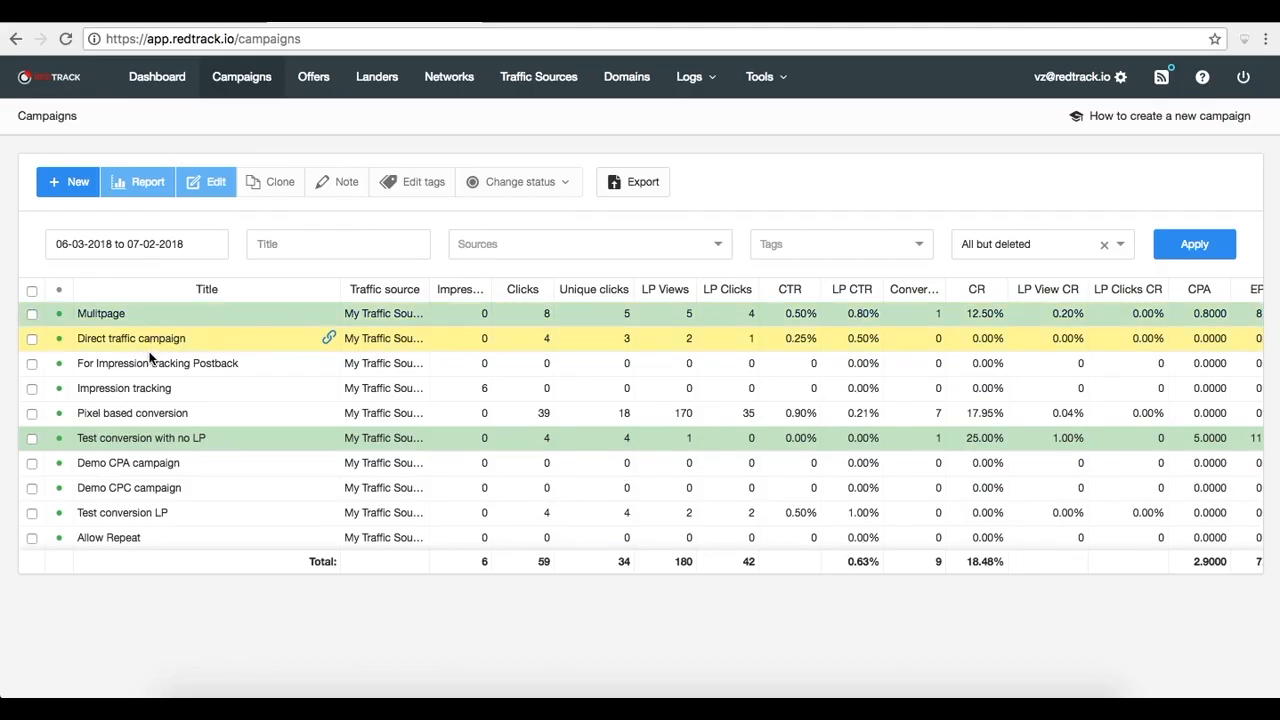
left_click(150, 388)
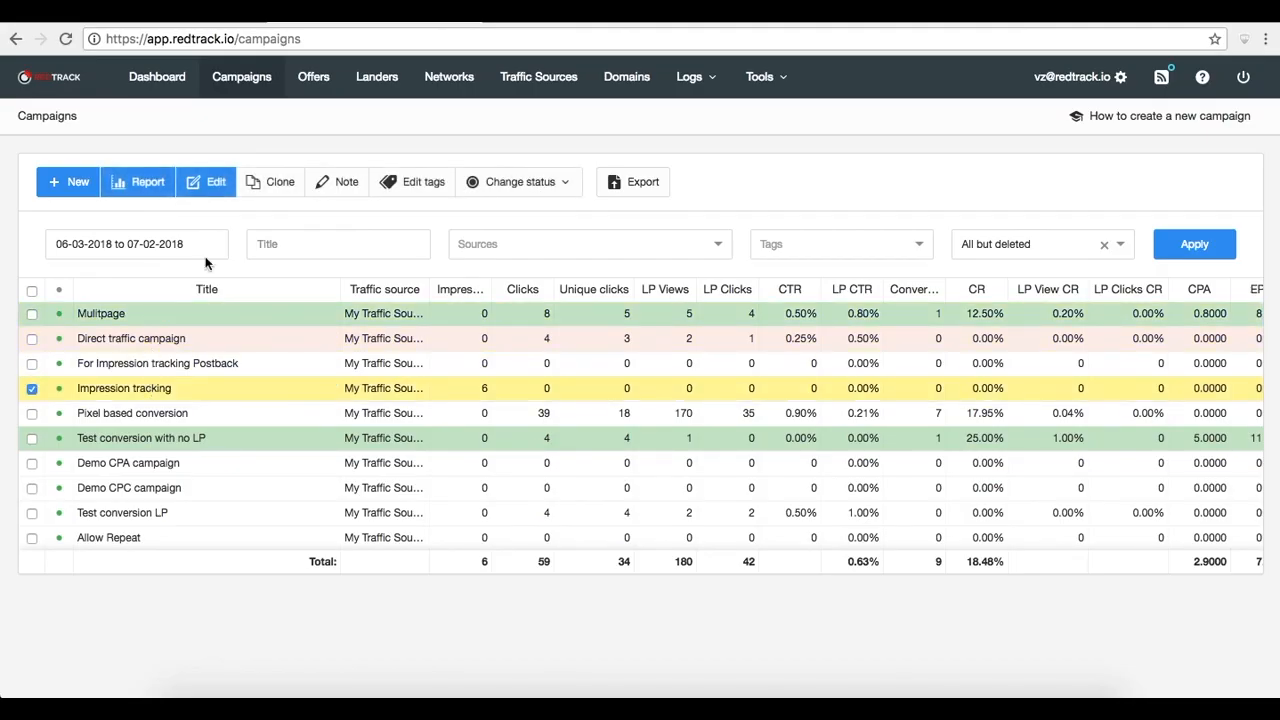
left_click(215, 186)
left_click(733, 510)
Add a Cities filter to the stream
scroll(858, 569, "down", 3)
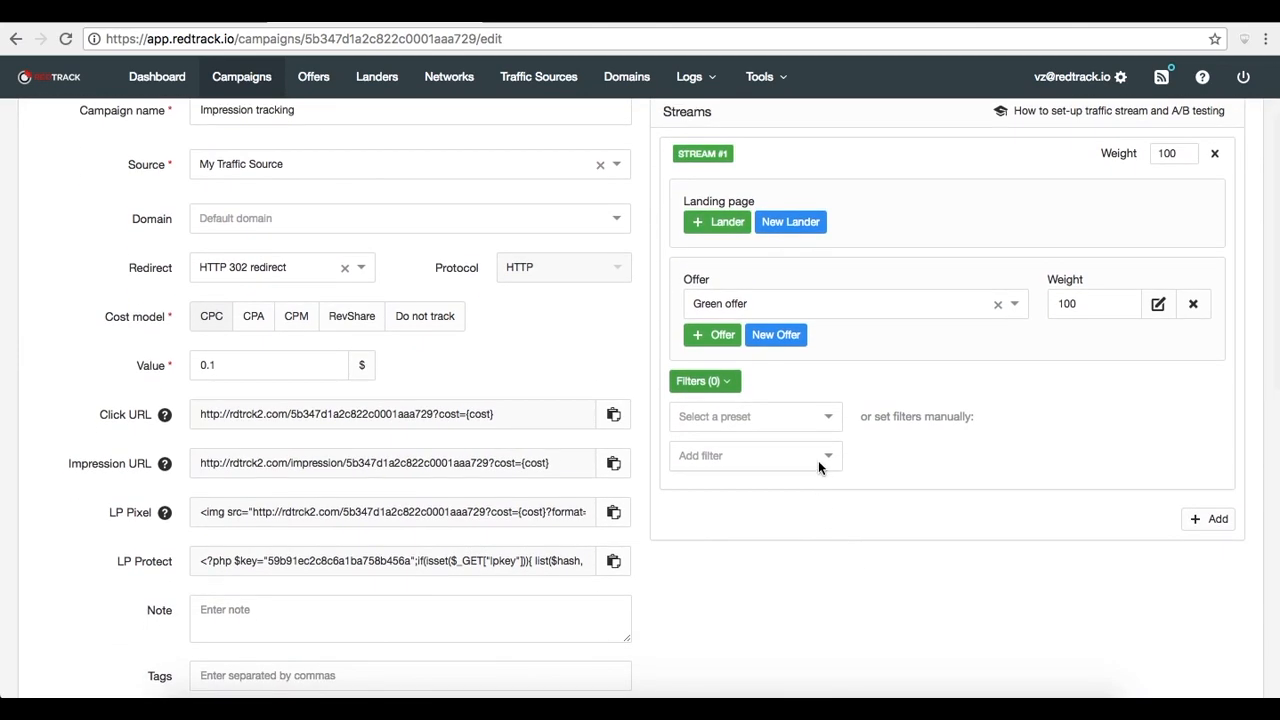
left_click(816, 461)
left_click(786, 509)
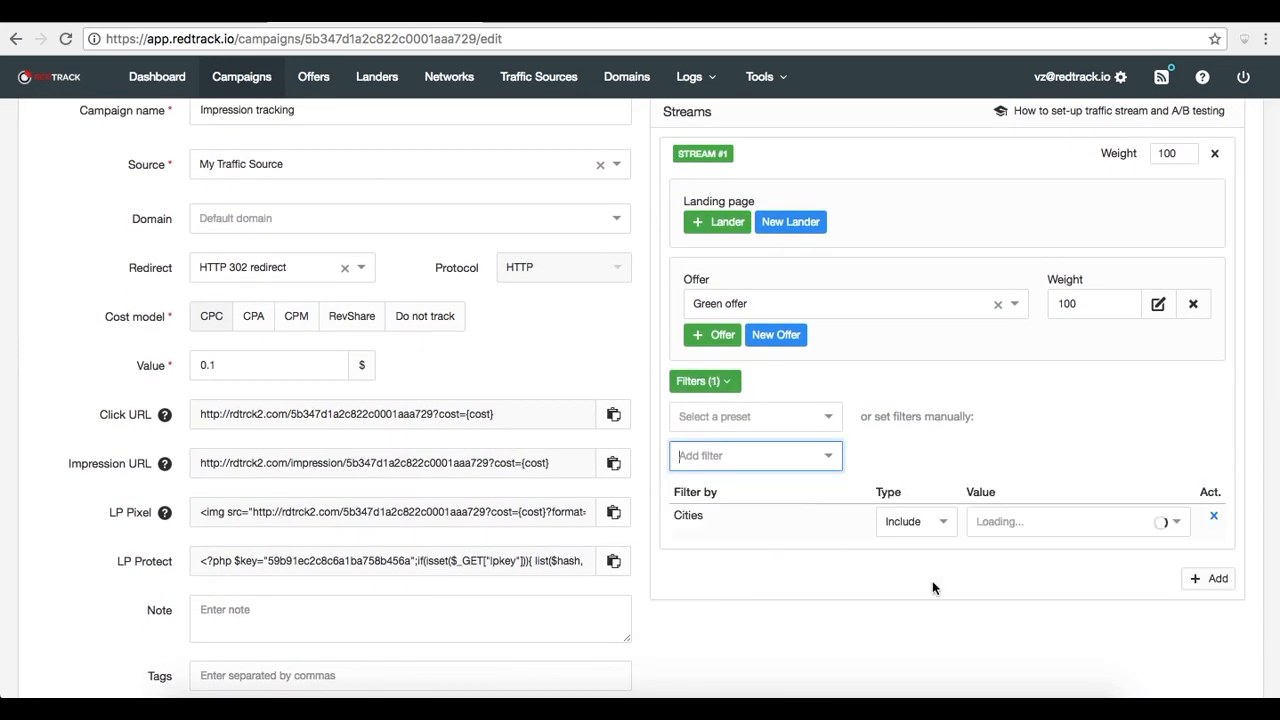
Browse the list of available filter types
scroll(932, 580, "down", 1)
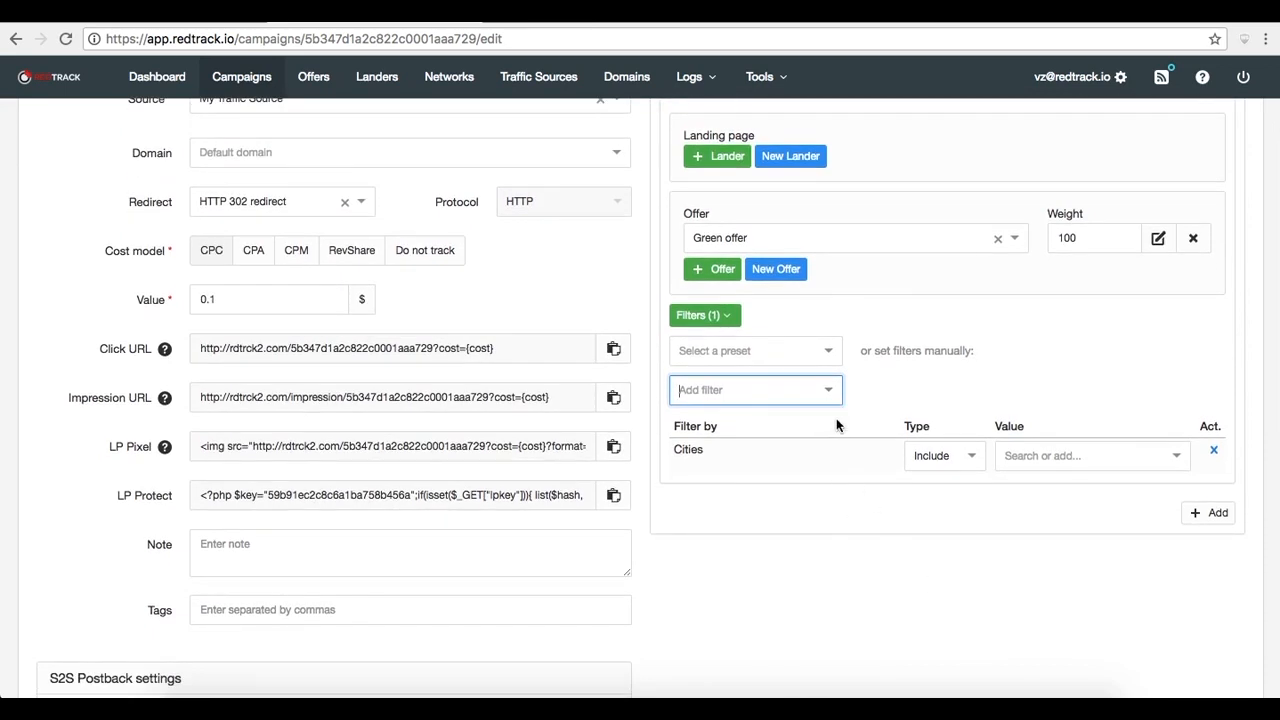
left_click(830, 392)
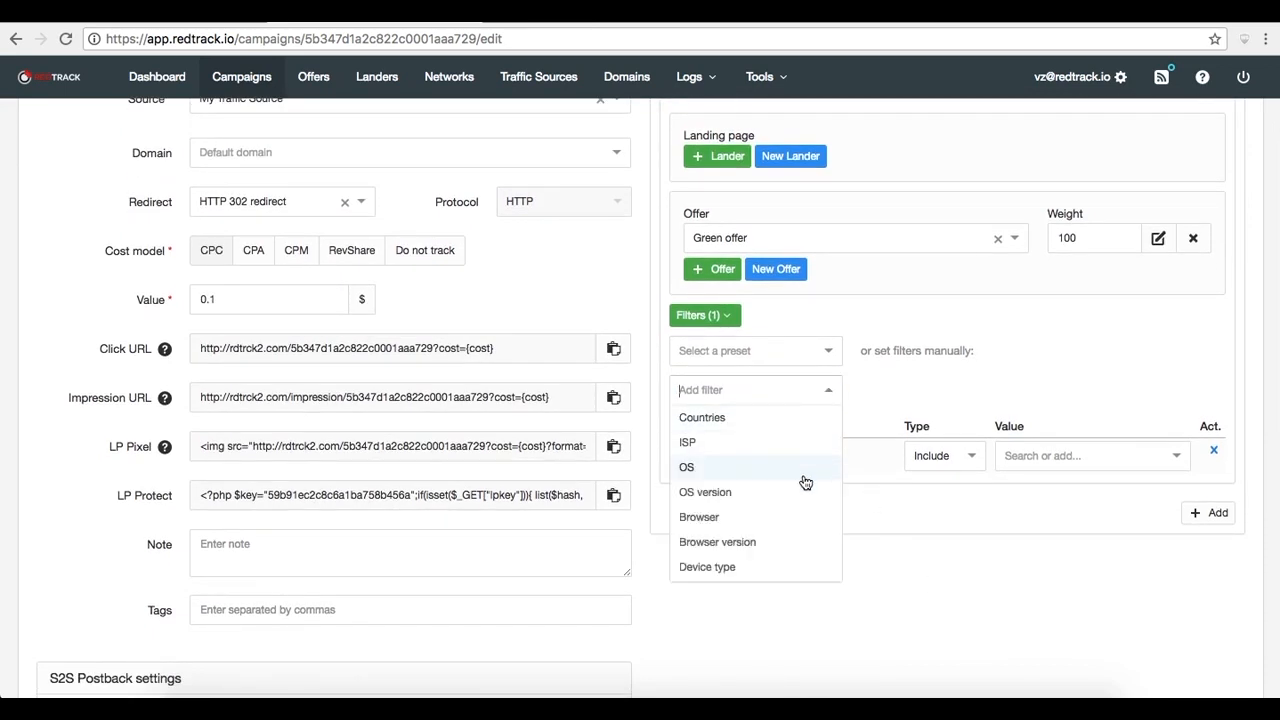
scroll(806, 478, "down", 3)
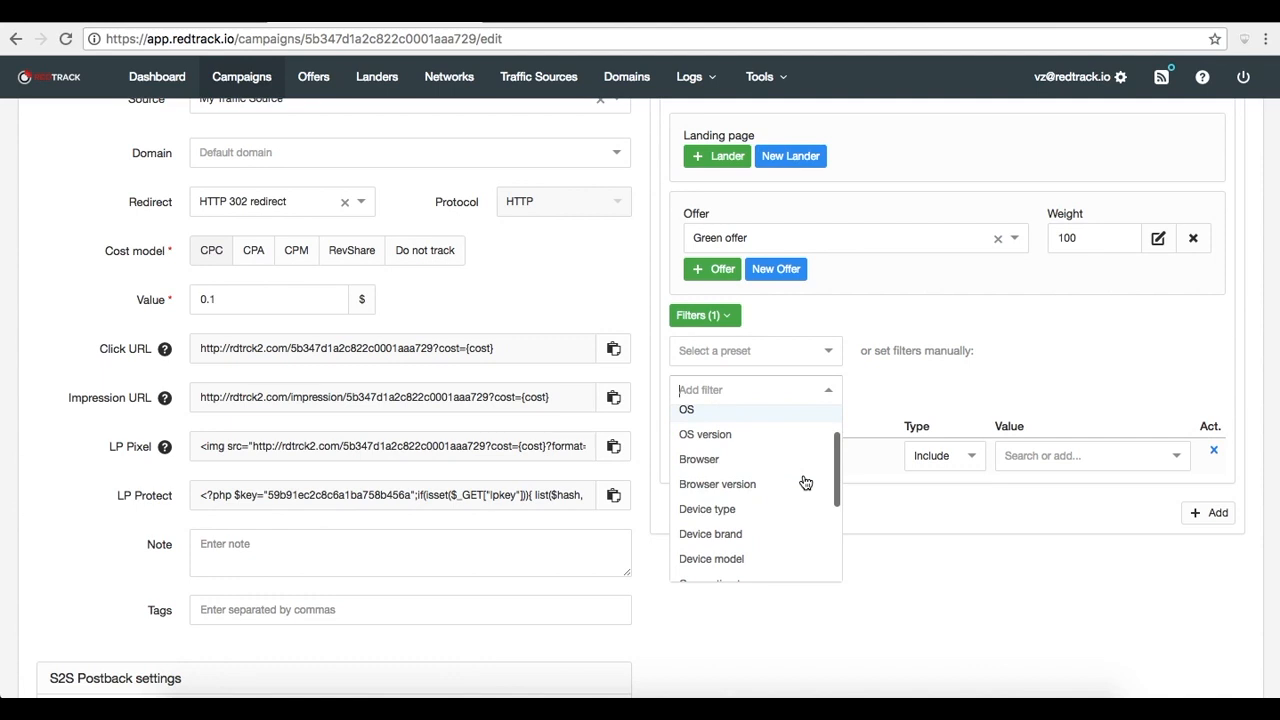
scroll(805, 481, "down", 3)
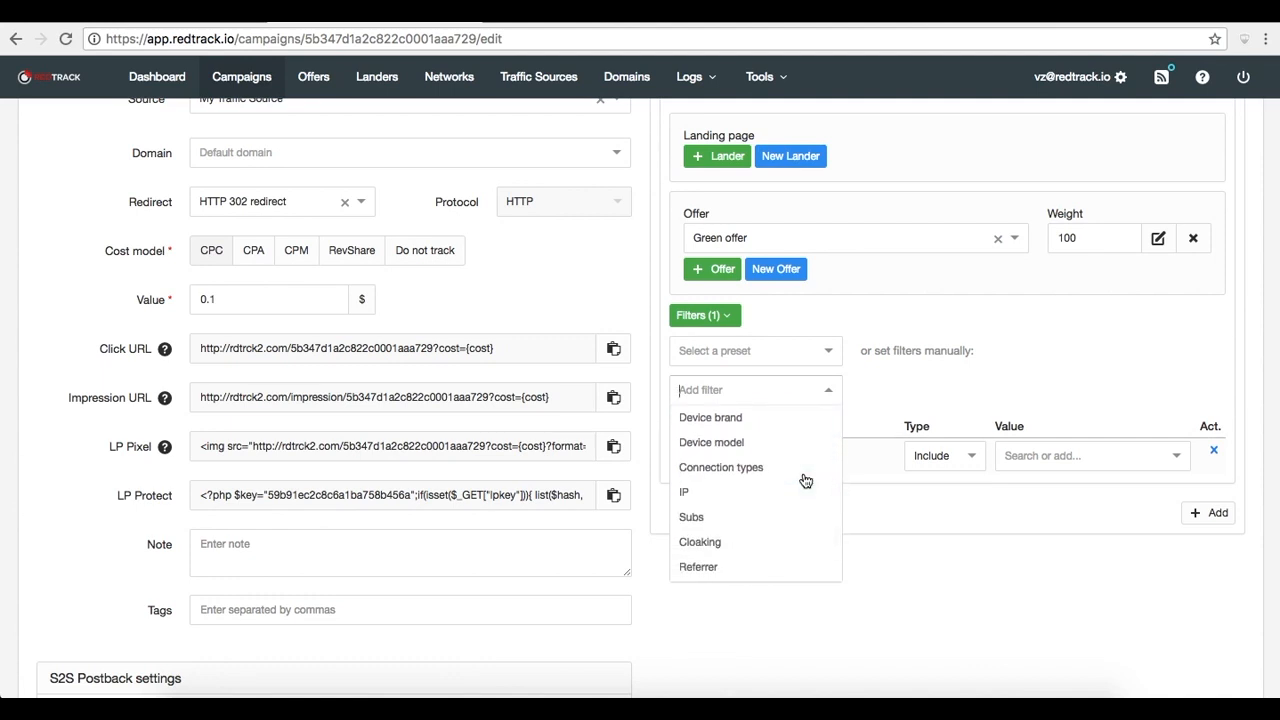
scroll(805, 481, "down", 1)
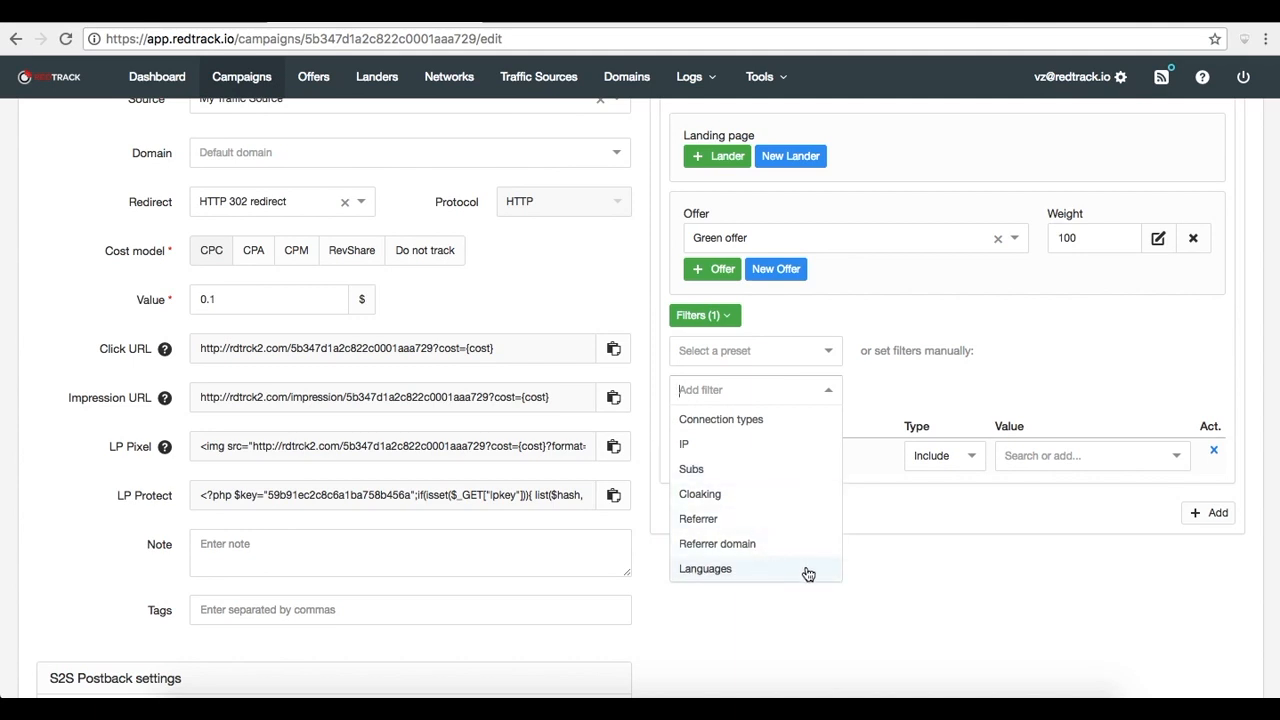
left_click(898, 585)
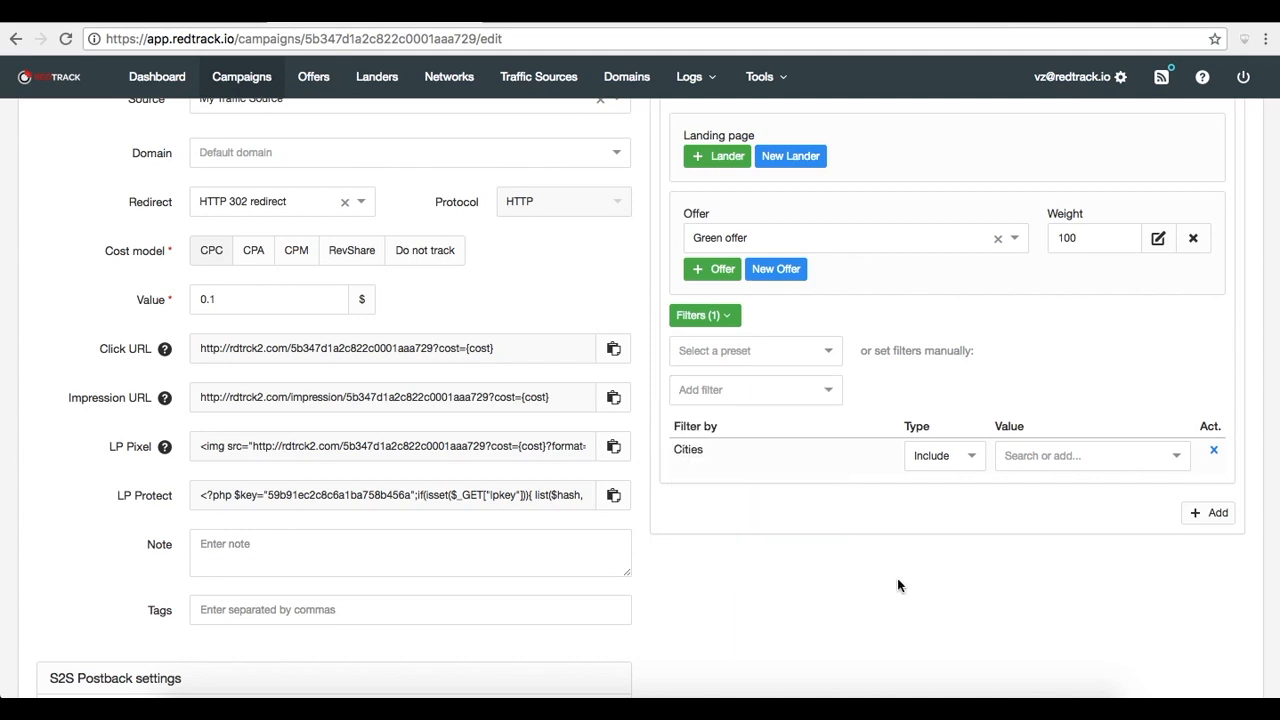
left_click(1015, 458)
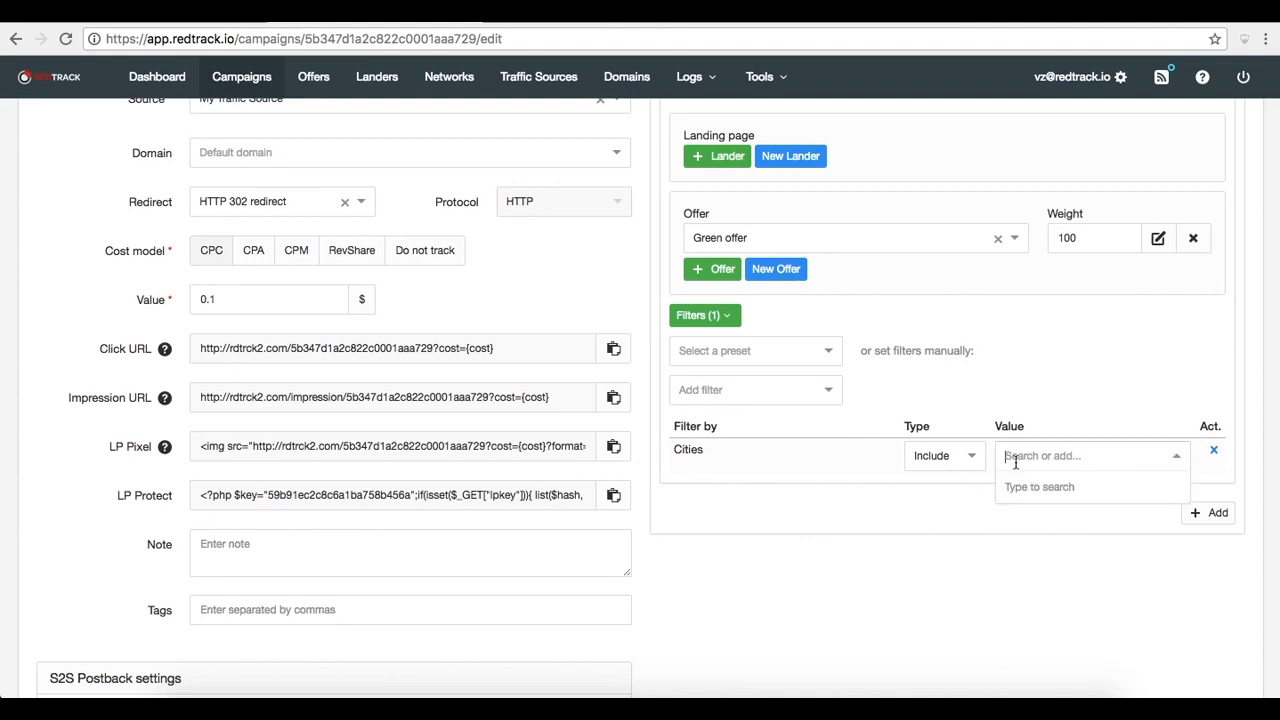
type("ny")
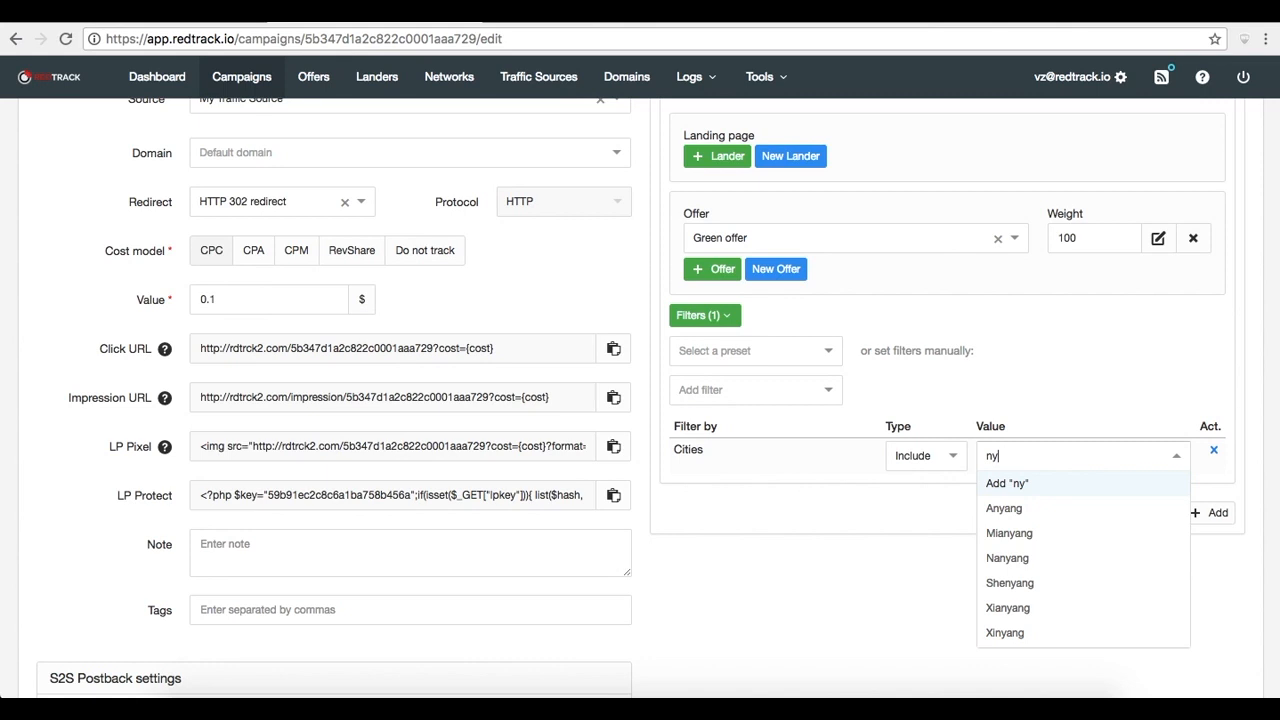
key("Return")
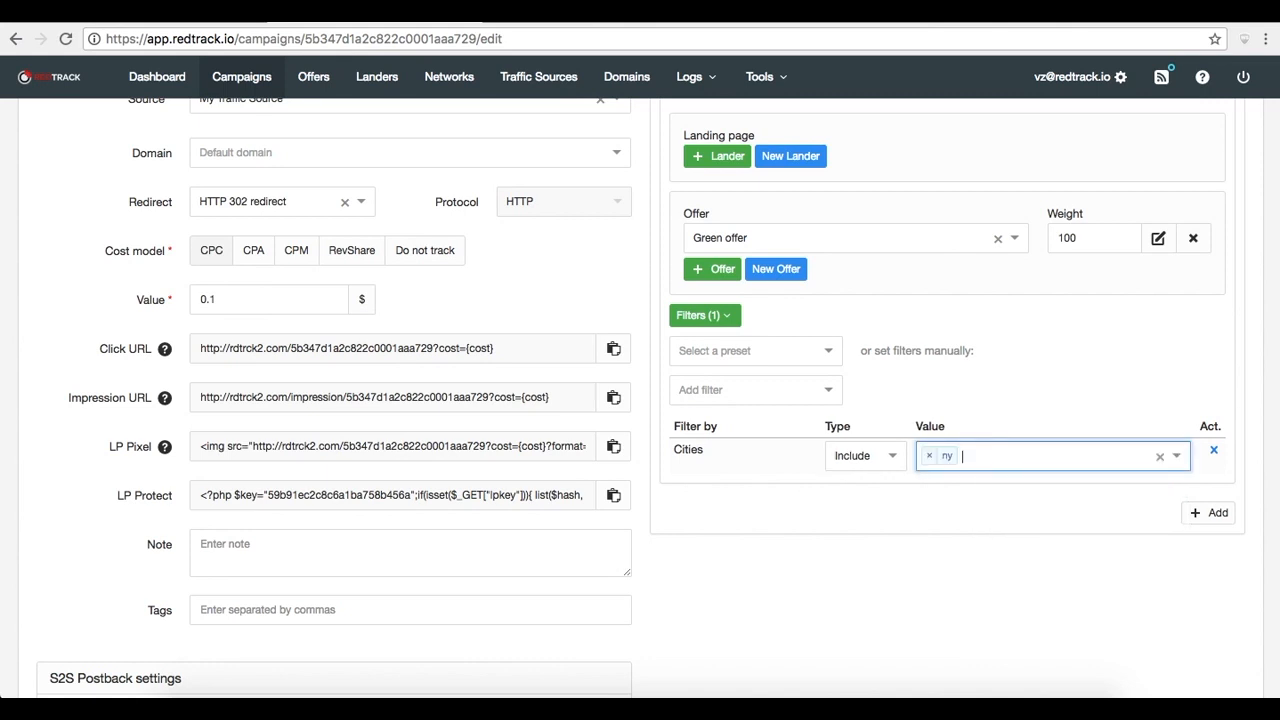
left_click(929, 457)
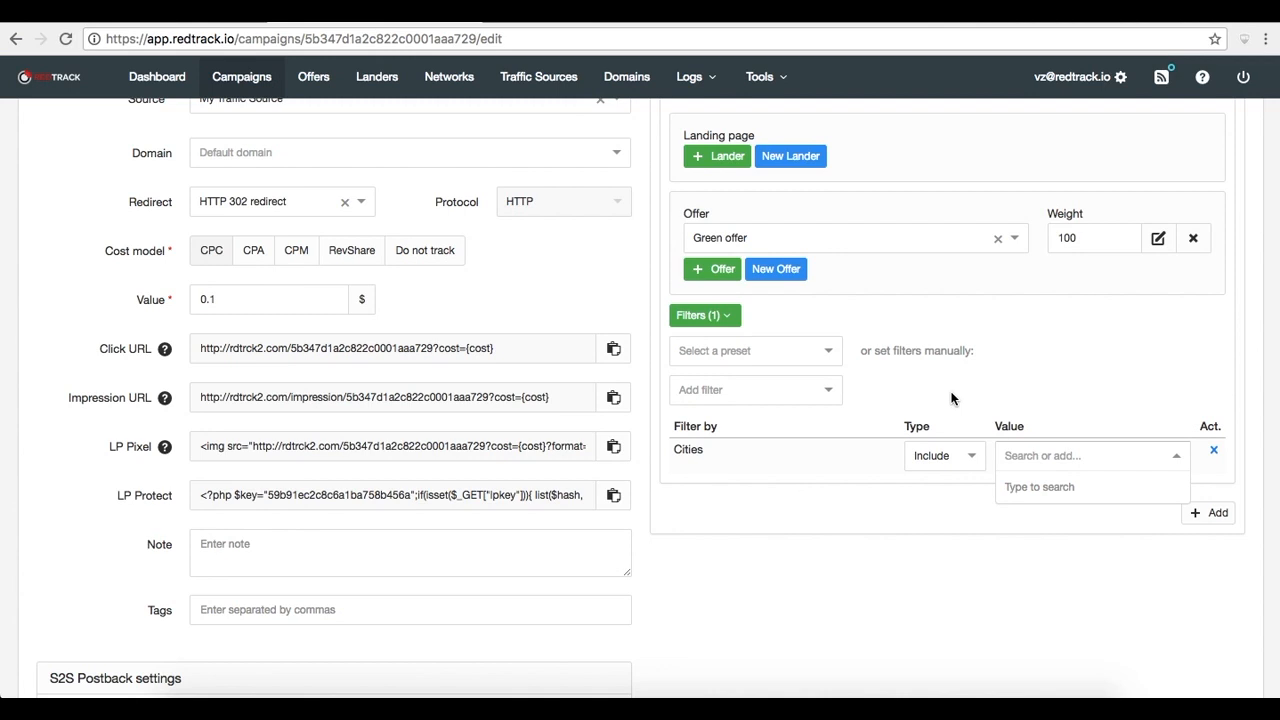
Apply a filter preset that includes Countries: United States of America
left_click(760, 352)
left_click(733, 403)
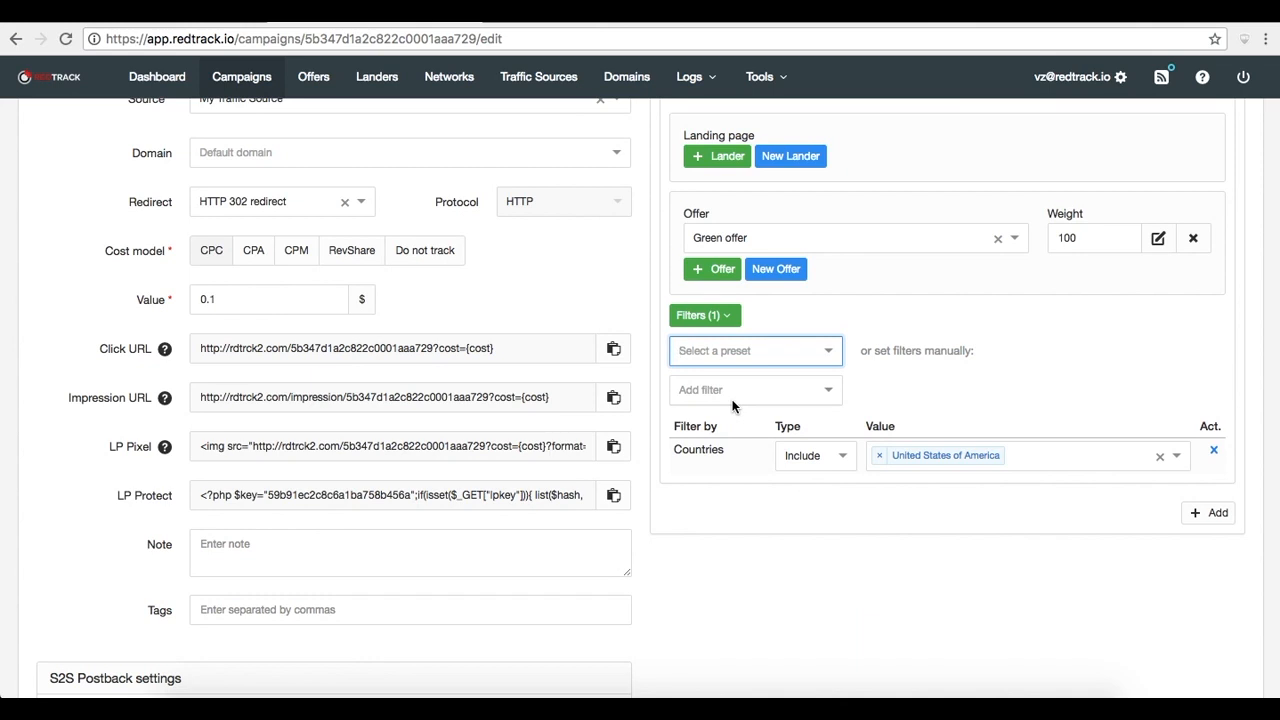
Open the filter presets page, leaving the campaign without saving its changes
scroll(888, 400, "up", 1)
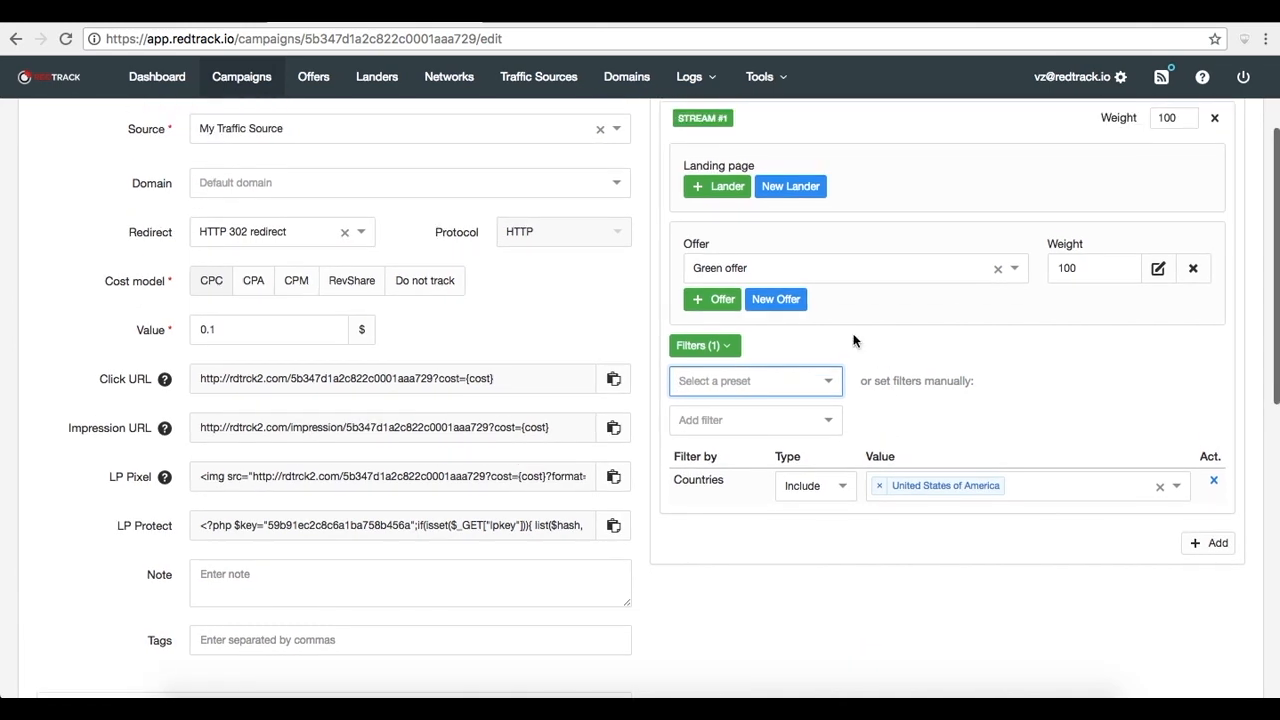
left_click(773, 77)
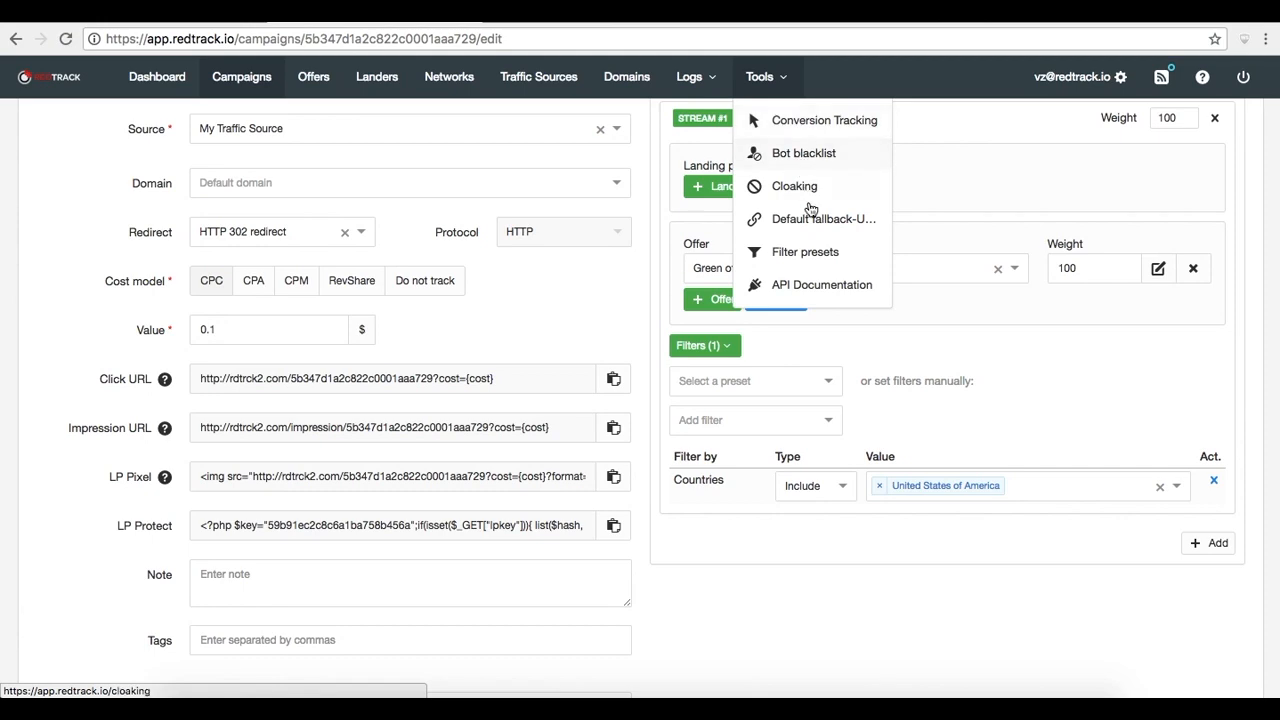
left_click(812, 253)
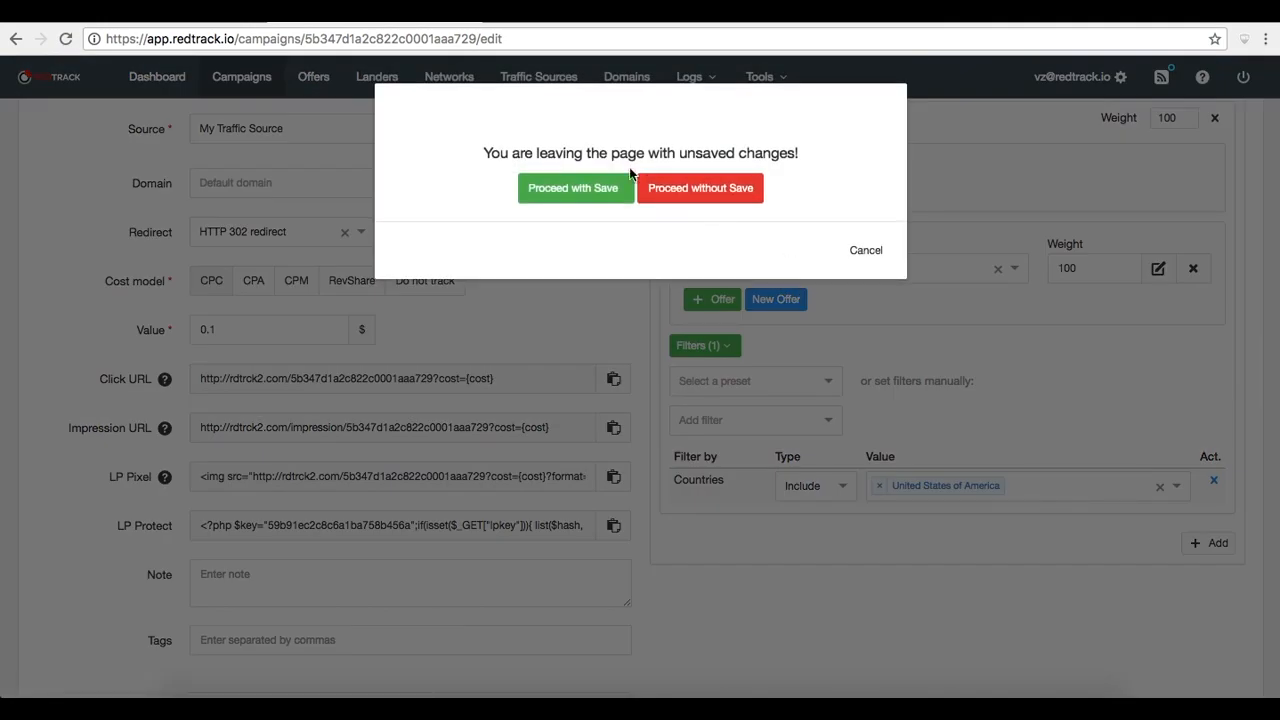
left_click(671, 188)
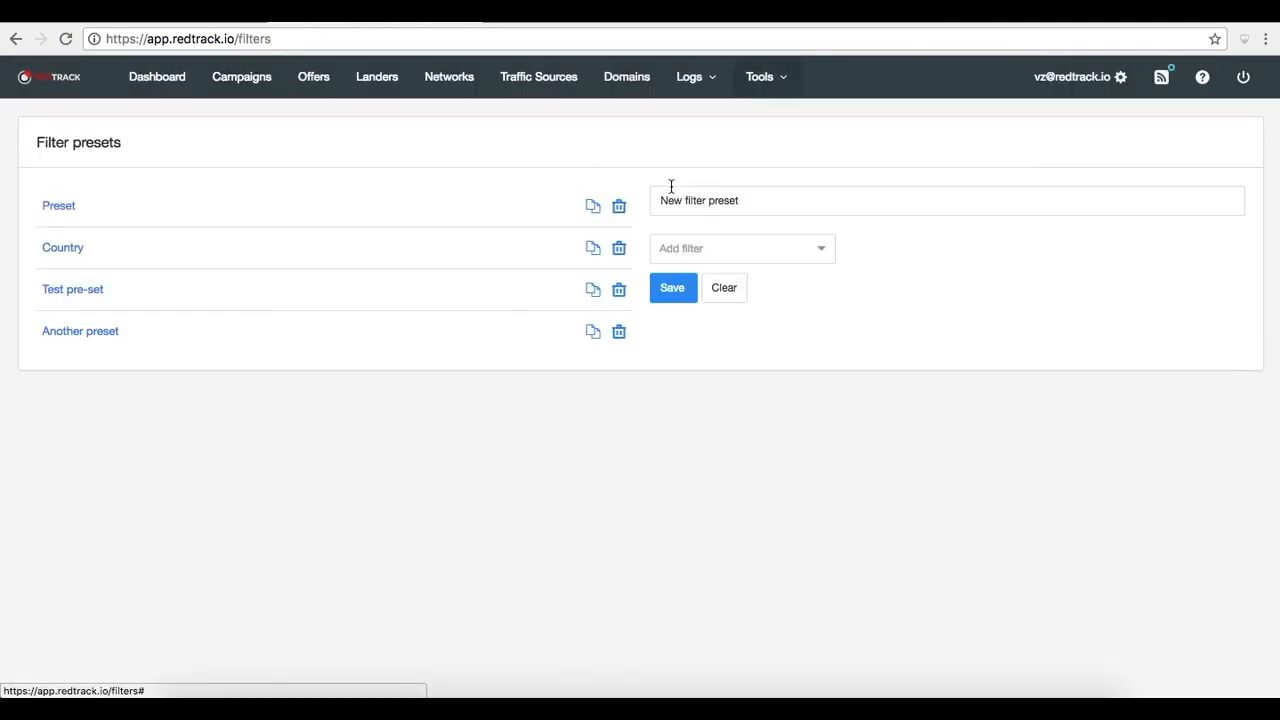
Create a filter preset named New preset with a Countries filter including United States of America
left_click(757, 203)
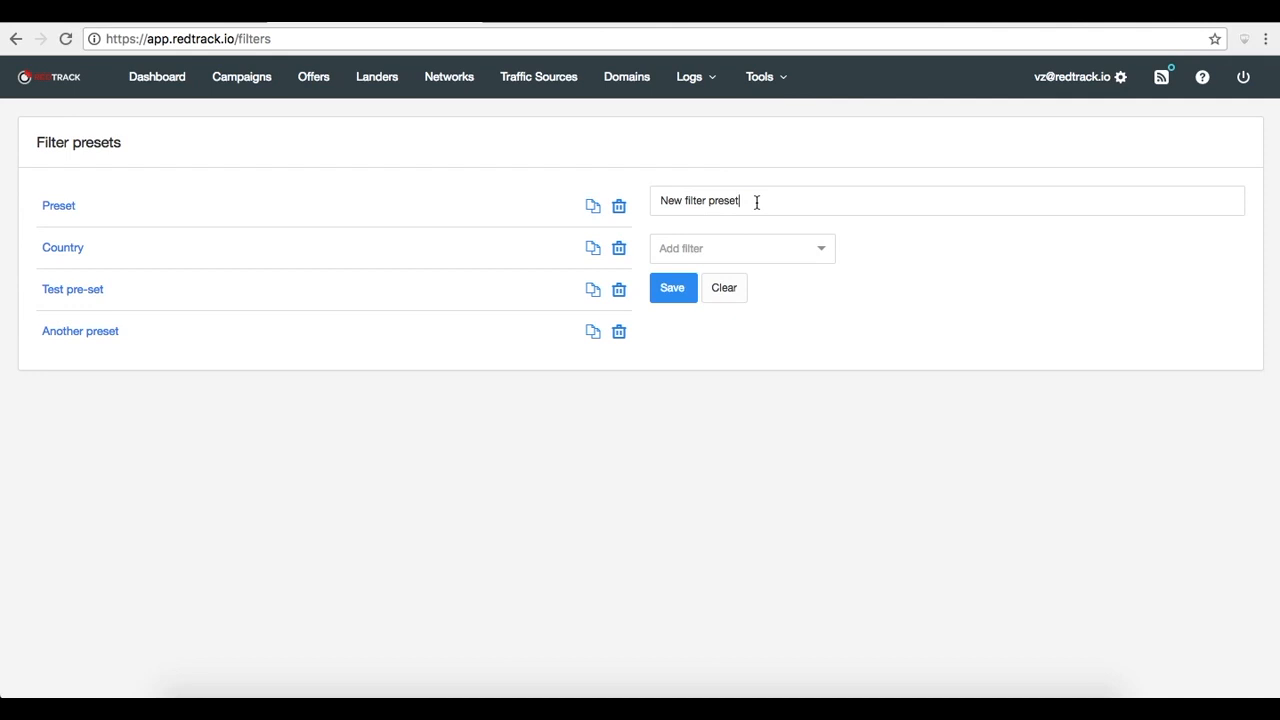
key("BackSpace")
key("BackSpace")
key("BackSpace")
key("BackSpace")
key("BackSpace")
key("BackSpace")
key("BackSpace")
key("BackSpace")
key("BackSpace")
key("BackSpace")
key("BackSpace")
key("BackSpace")
key("BackSpace")
key("BackSpace")
key("BackSpace")
key("BackSpace")
key("BackSpace")
type("N")
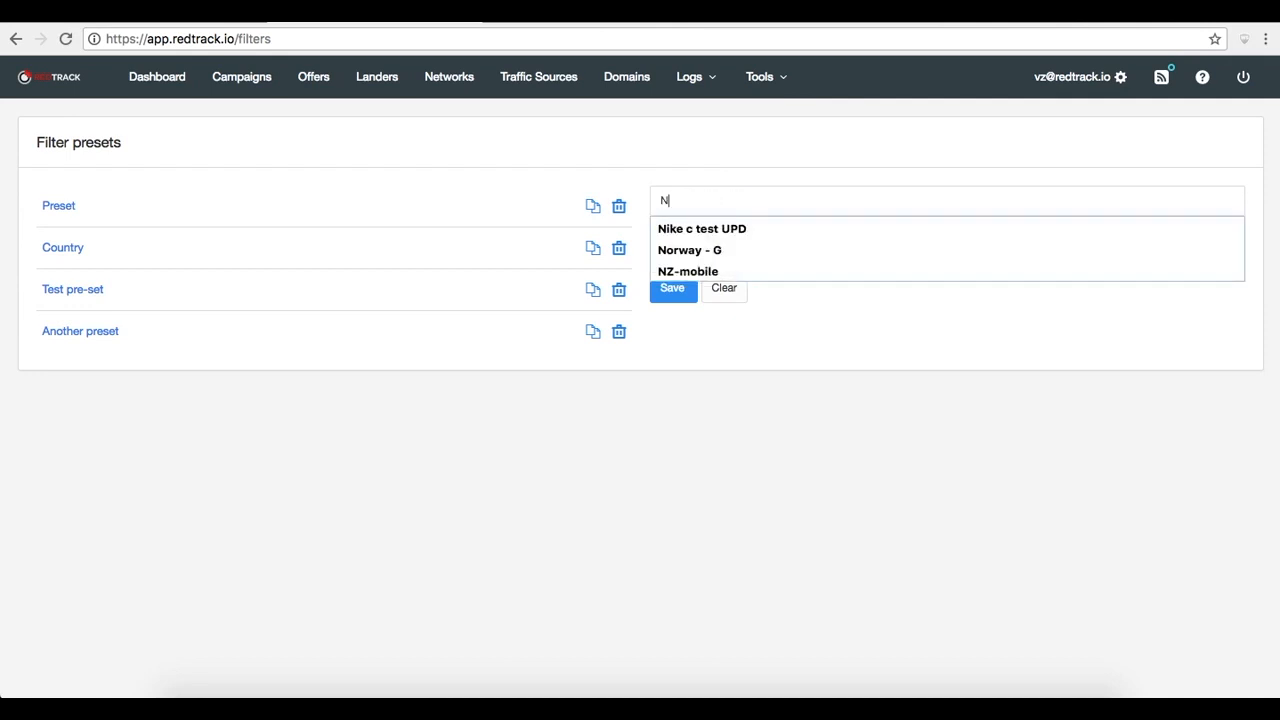
type("ew preset")
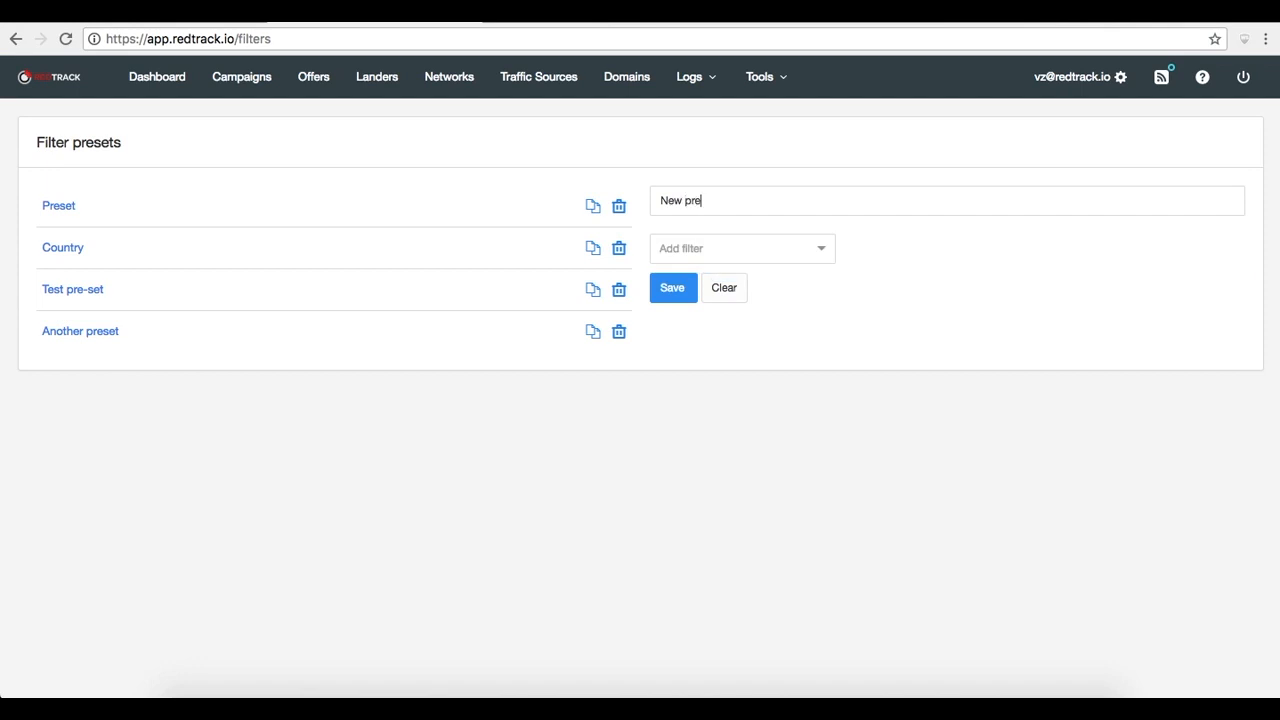
left_click(762, 248)
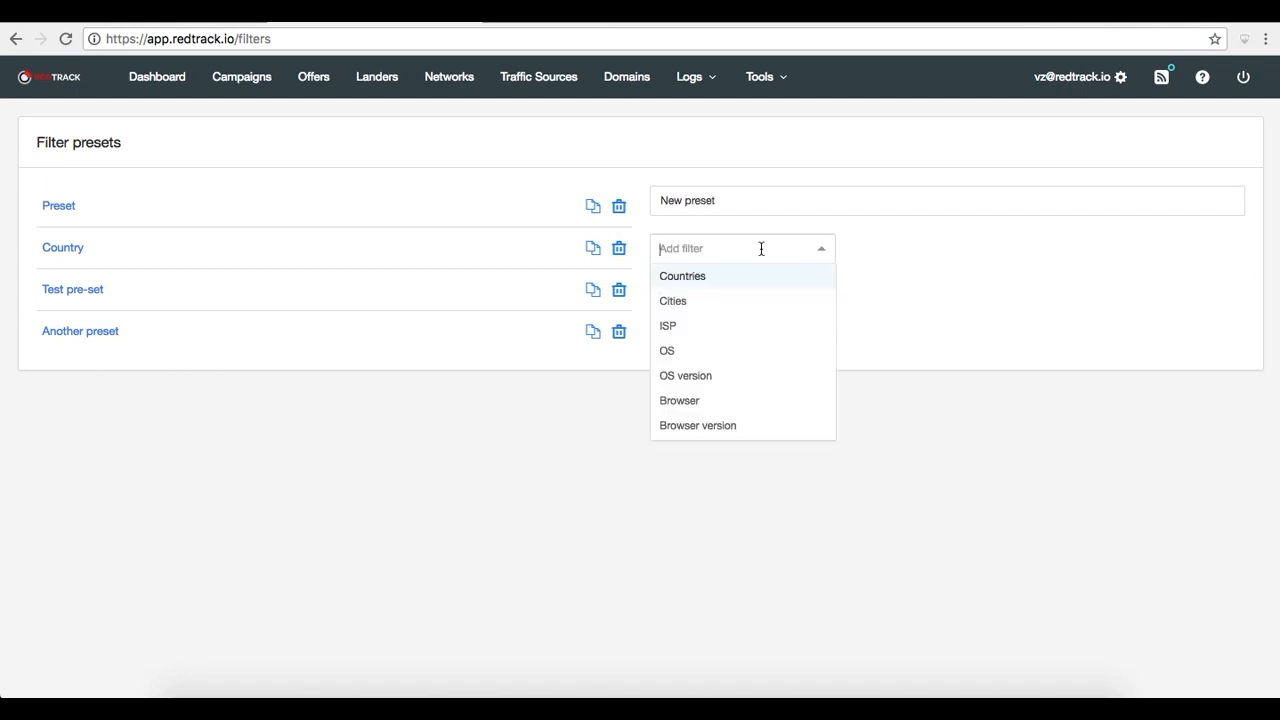
left_click(746, 274)
left_click(1057, 314)
type("unite")
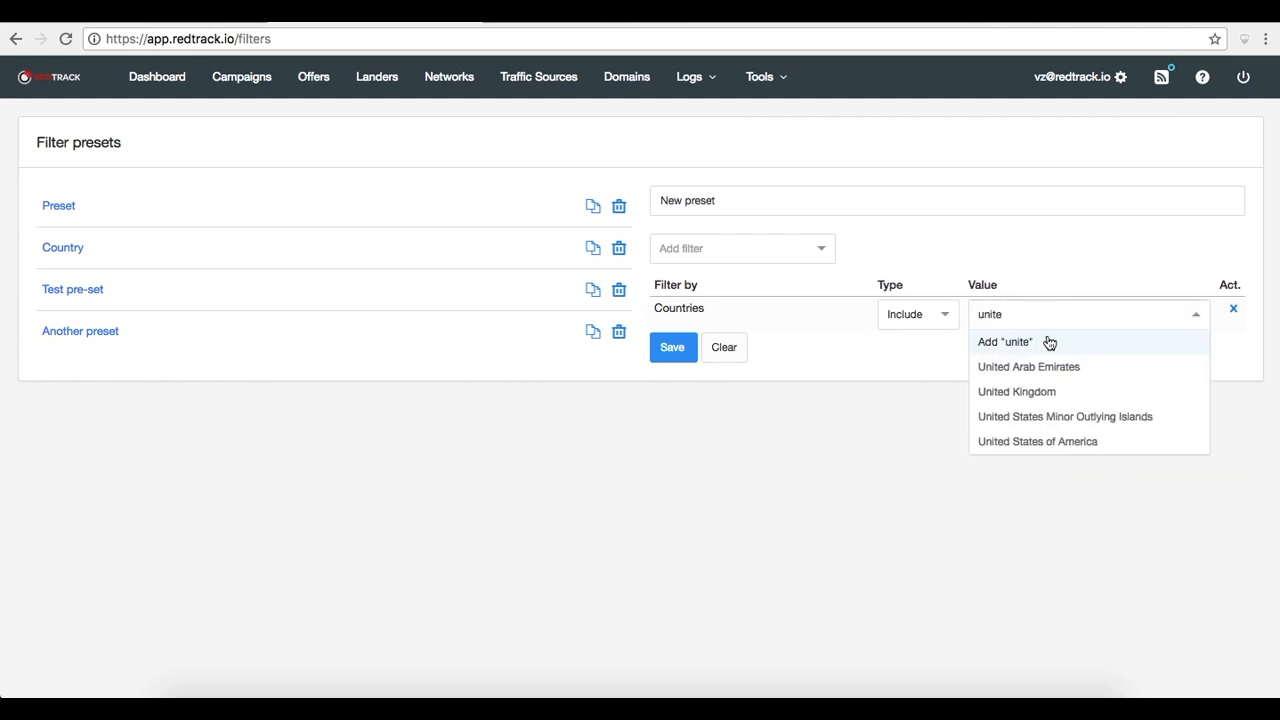
left_click(1058, 445)
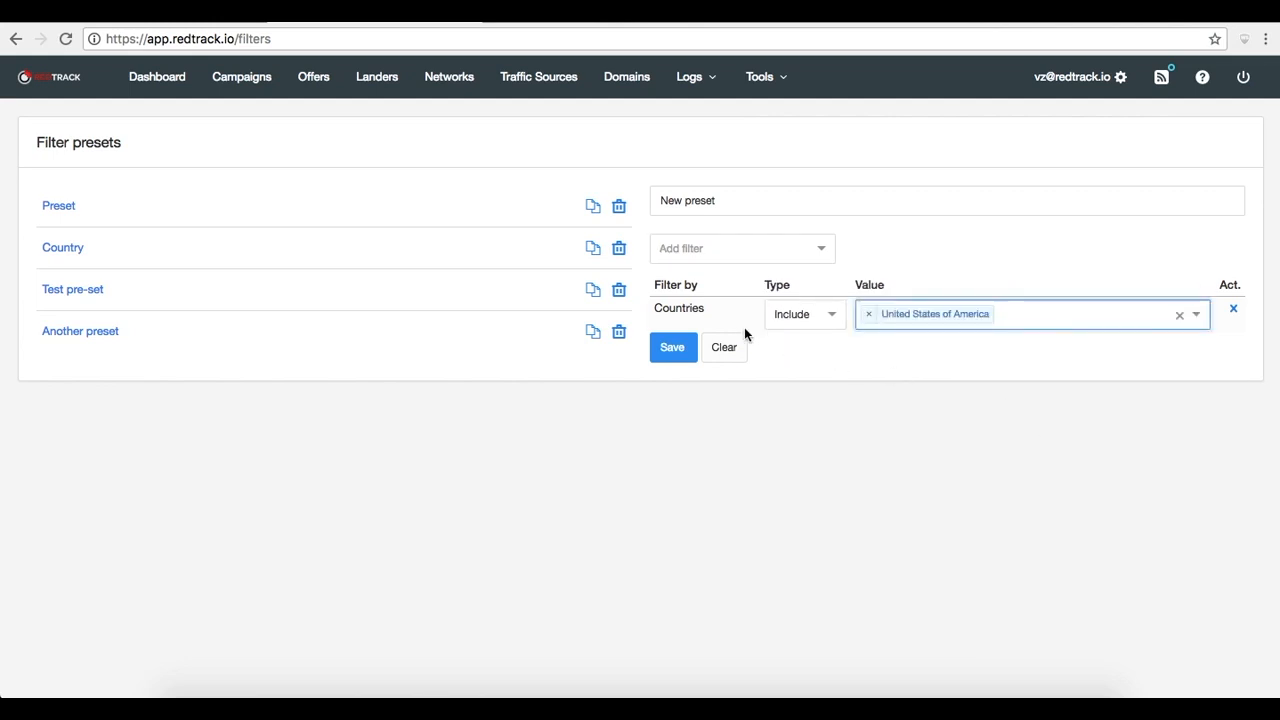
Add an OS filter including iOS to the preset and save it
left_click(713, 254)
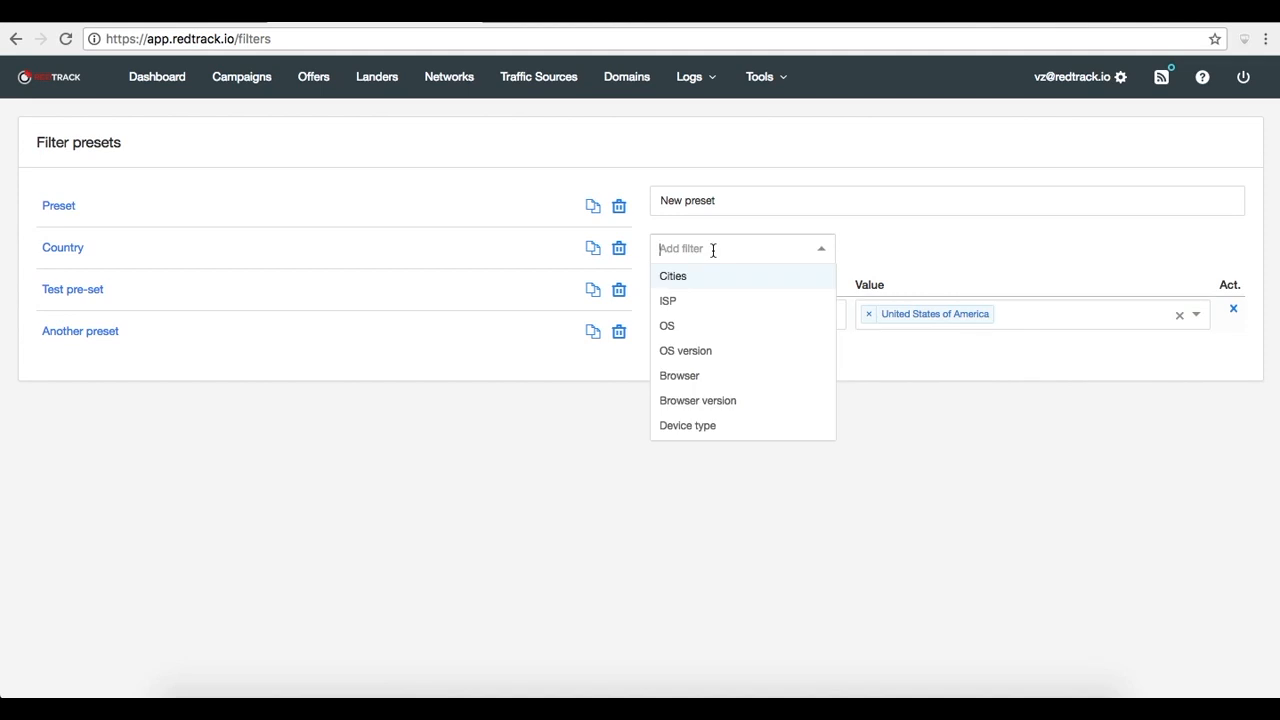
left_click(716, 332)
left_click(943, 354)
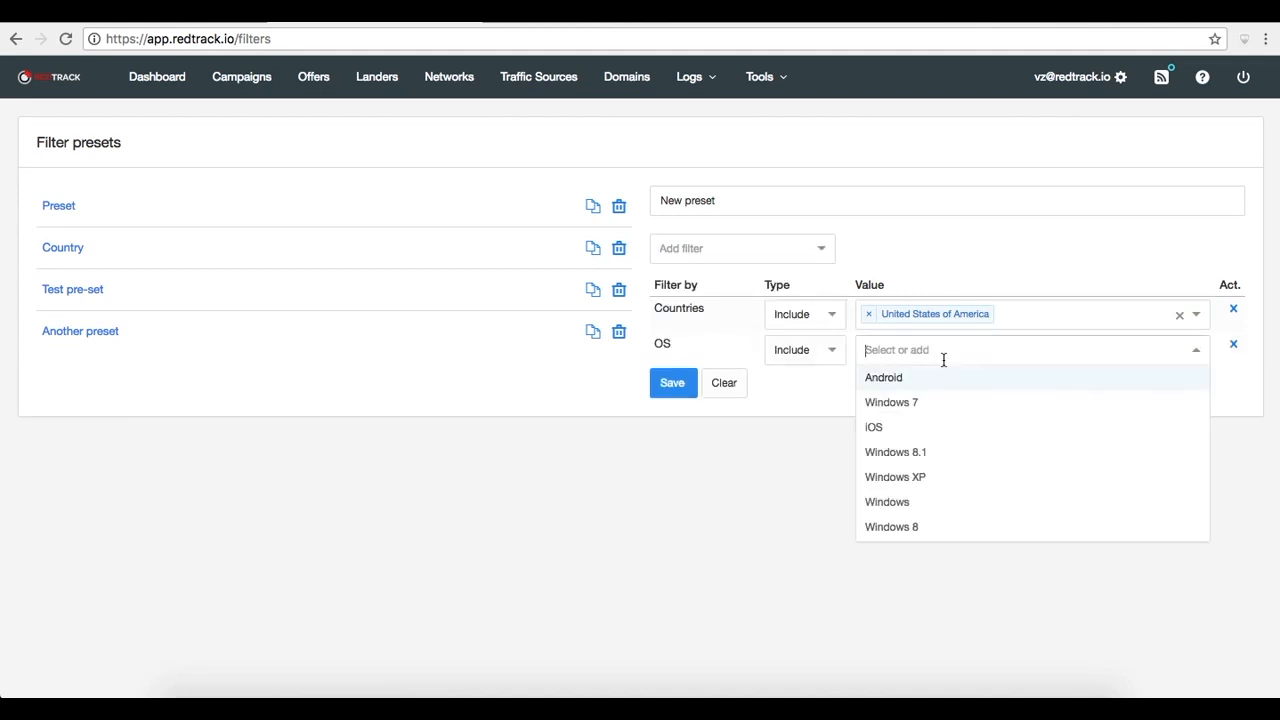
left_click(919, 432)
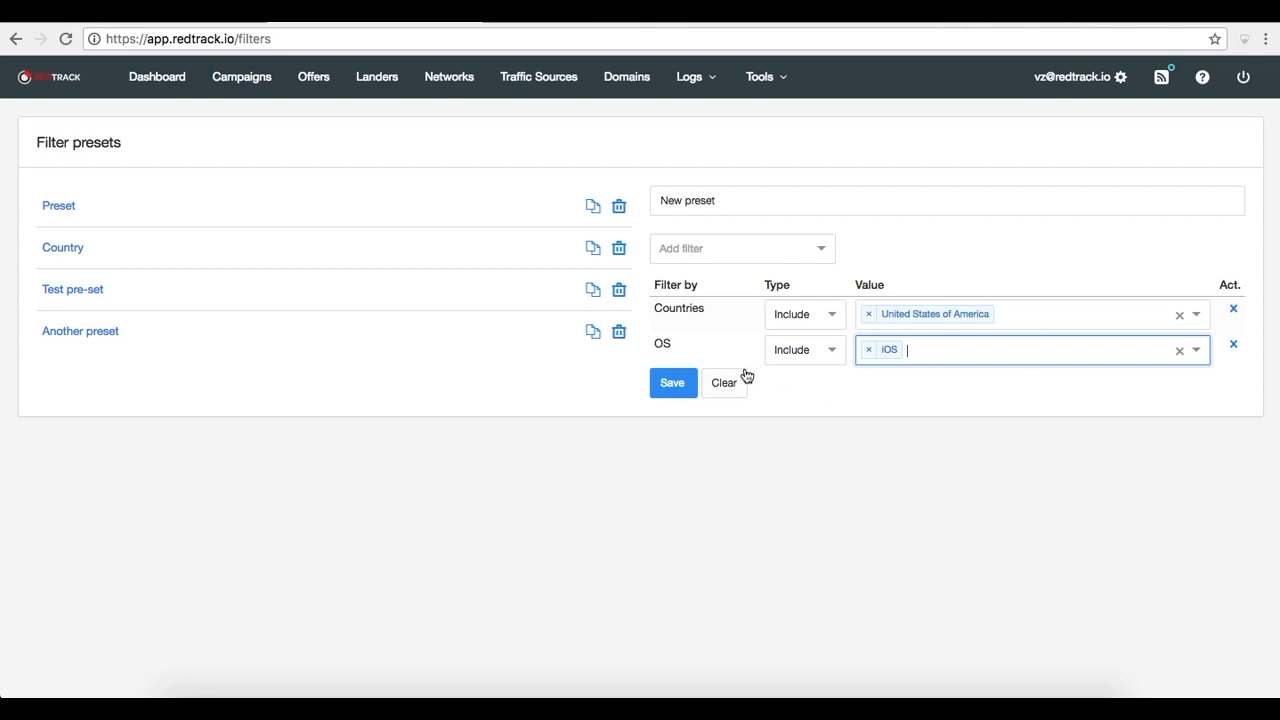
left_click(683, 384)
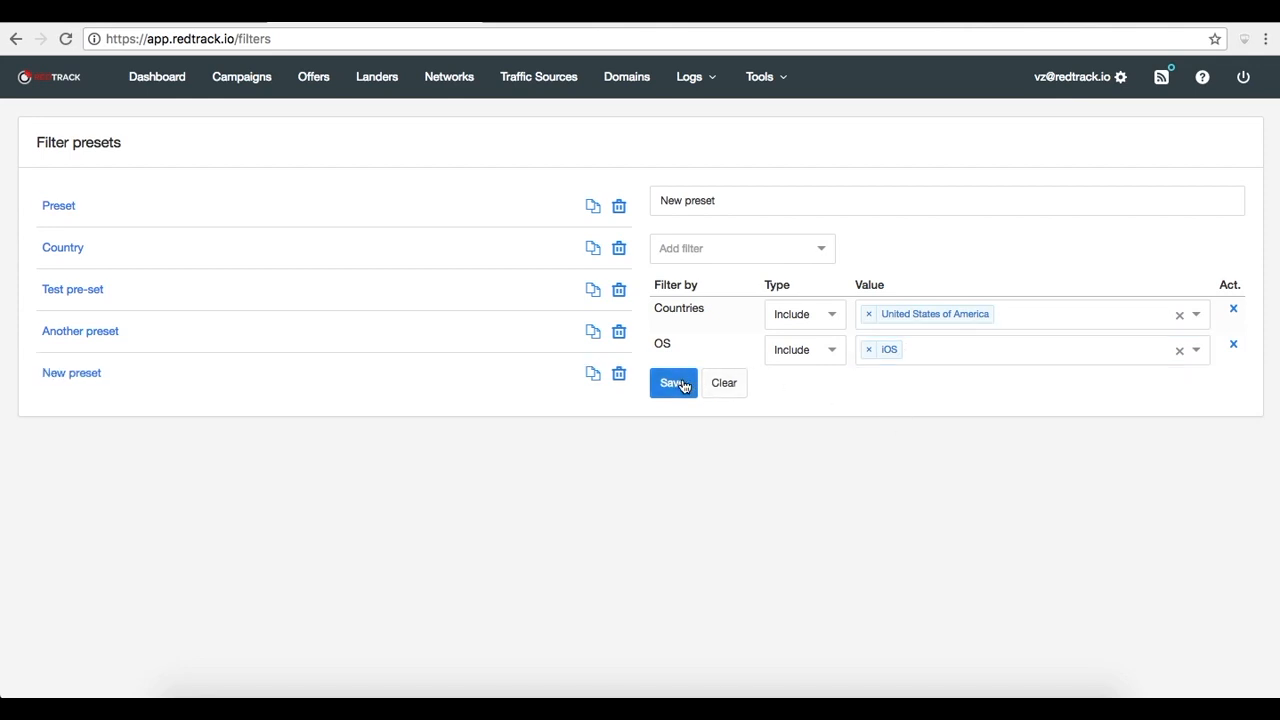
Delete the Preset and Test pre-set filter presets
left_click(169, 345)
left_click(168, 371)
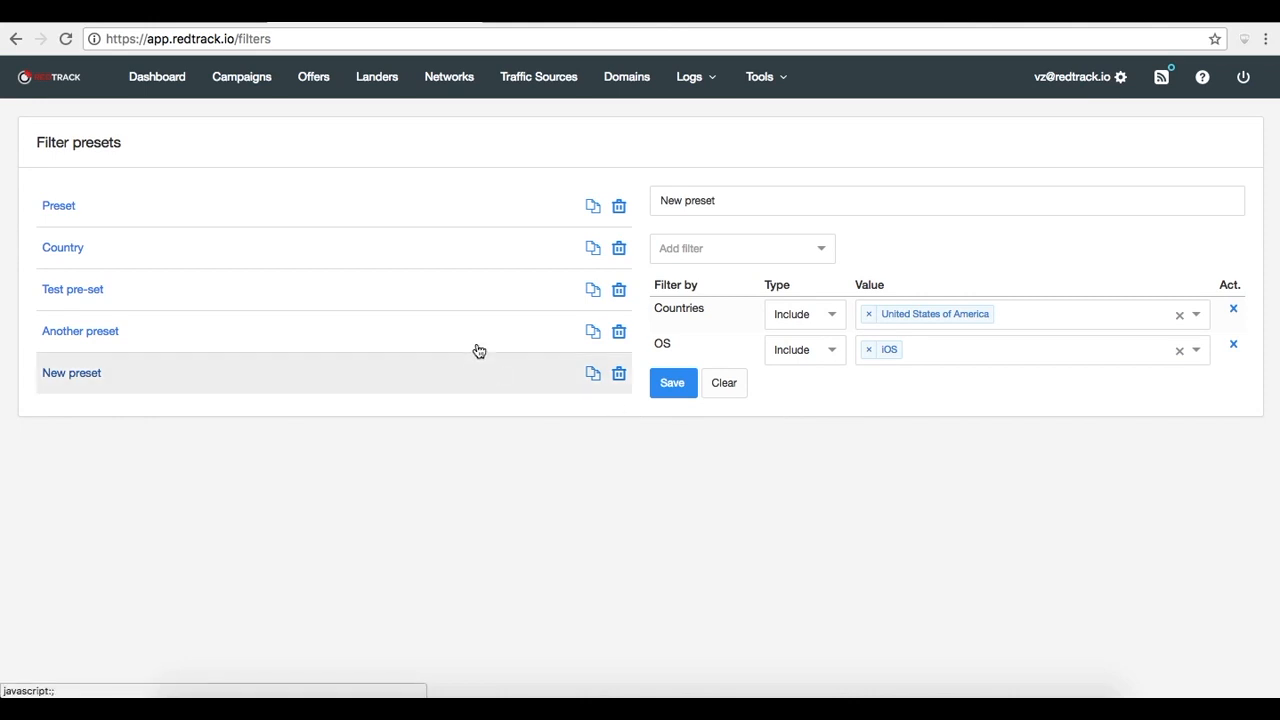
left_click(618, 206)
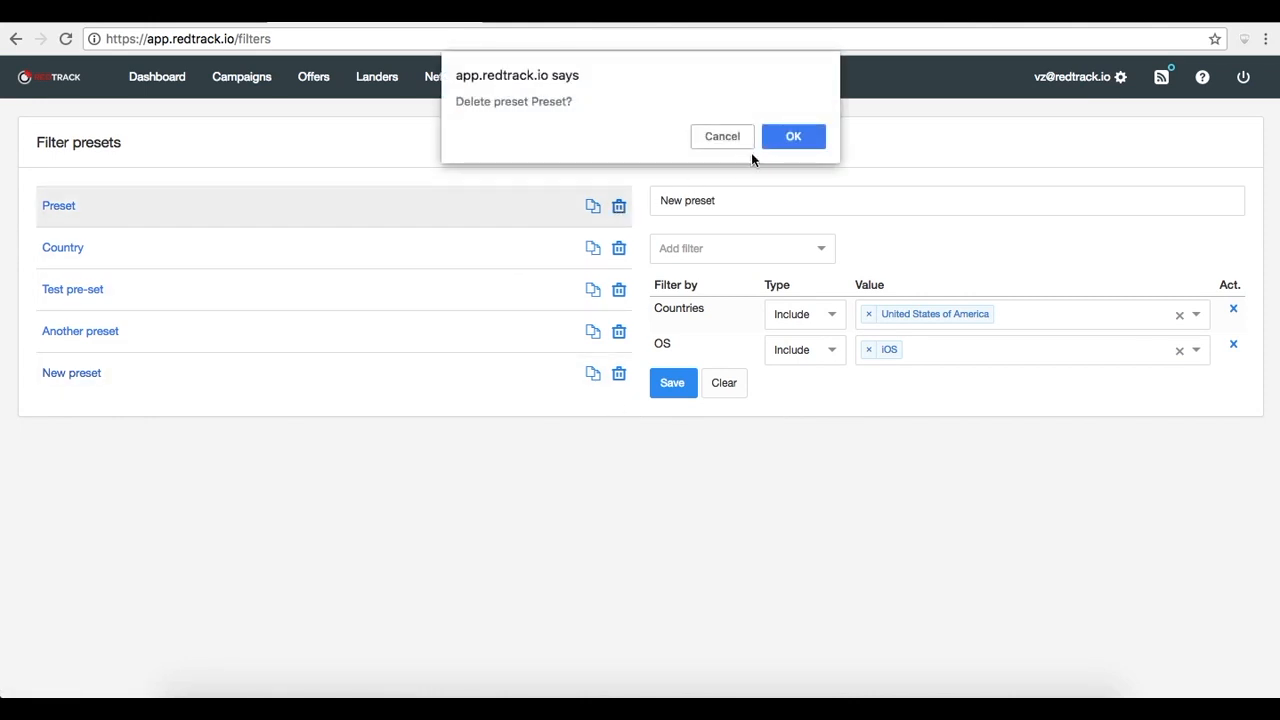
left_click(788, 137)
left_click(618, 247)
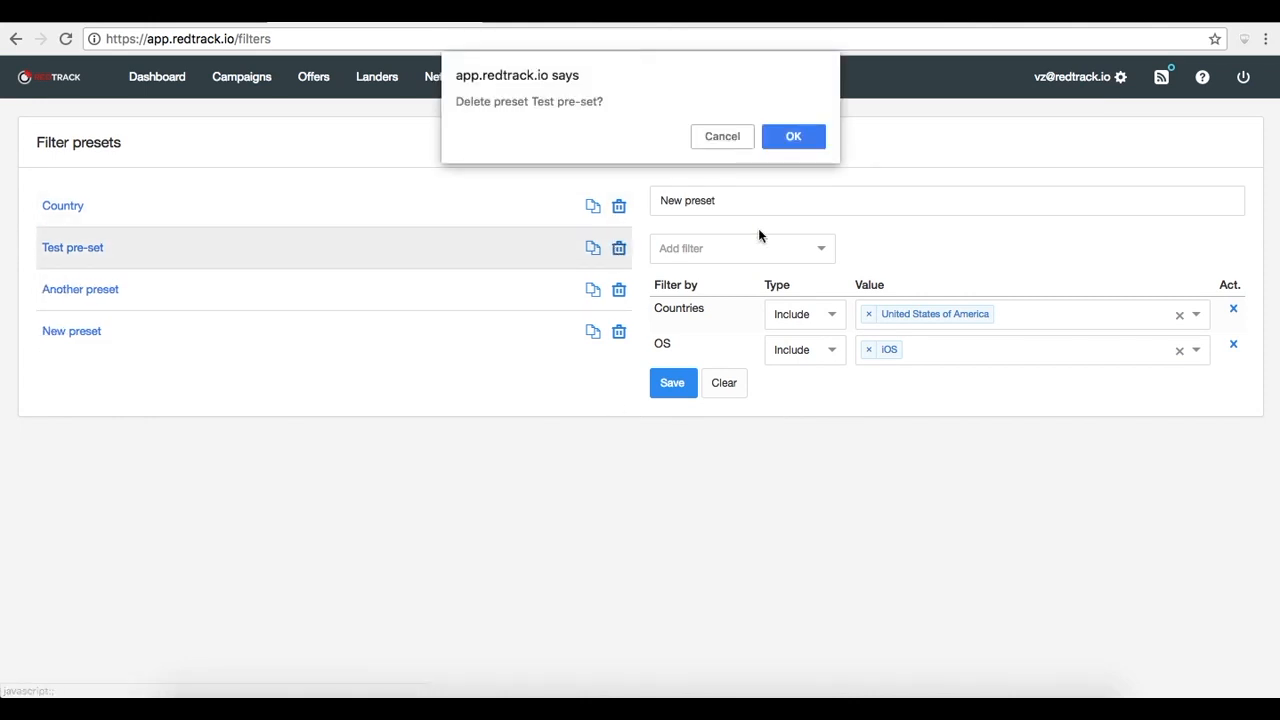
left_click(813, 135)
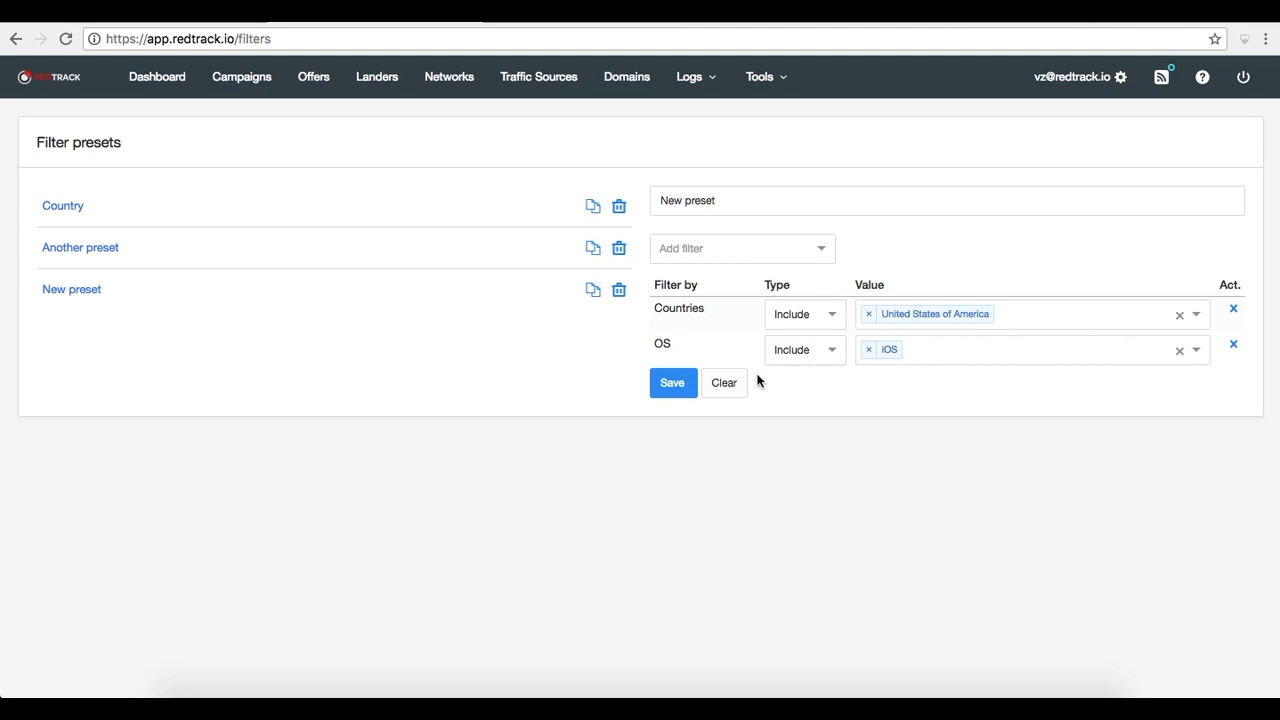
Open a new domain form and switch on HTTPS to examine its certificate and key fields
left_click(233, 76)
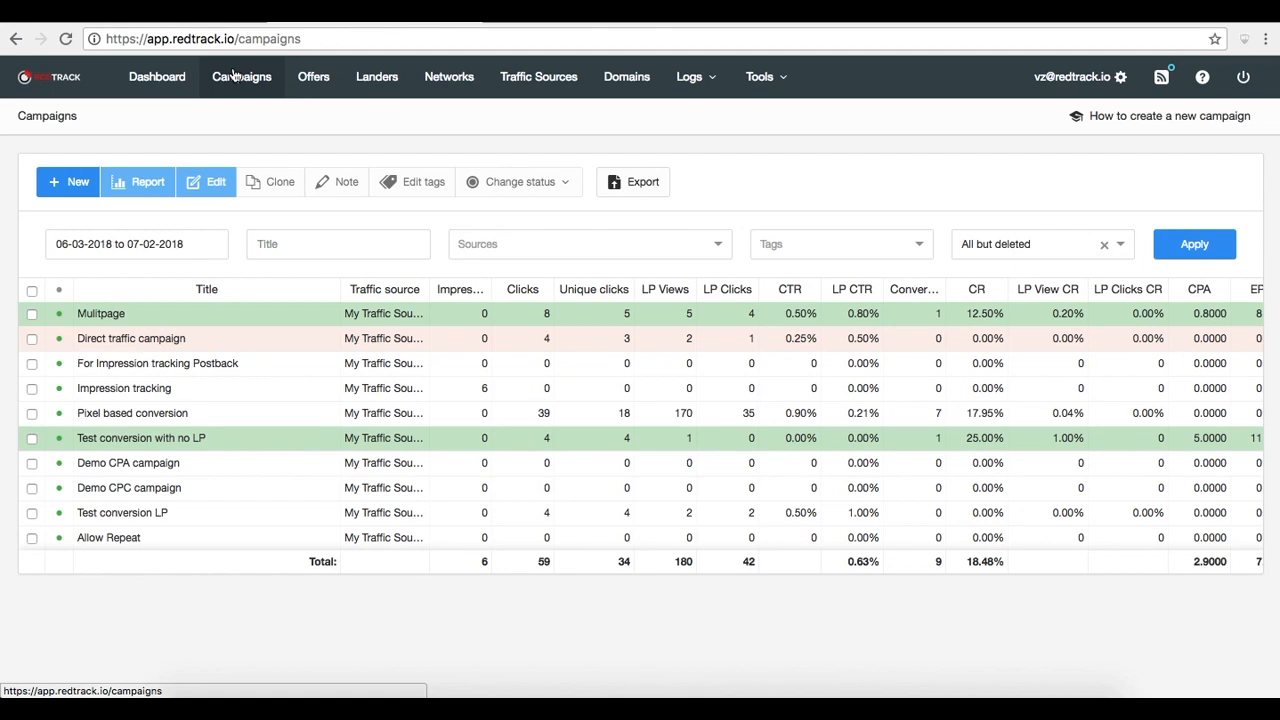
left_click(638, 78)
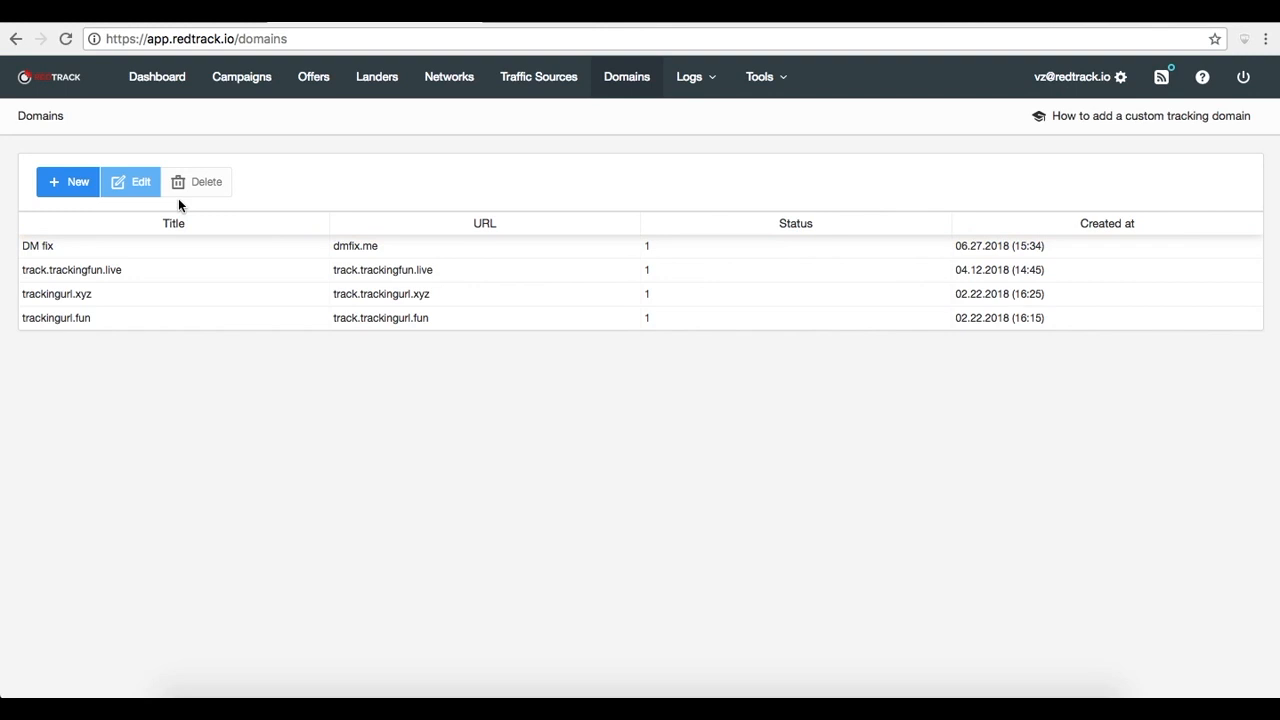
left_click(86, 186)
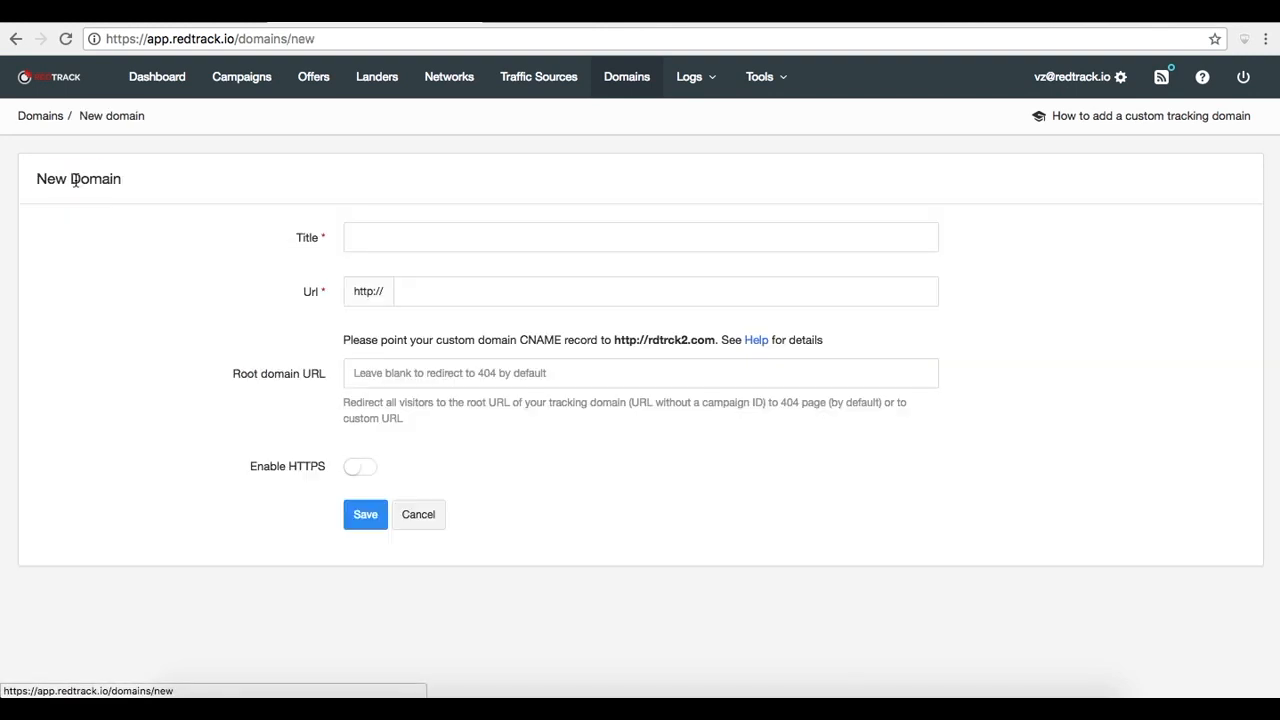
left_click(362, 472)
scroll(466, 503, "down", 3)
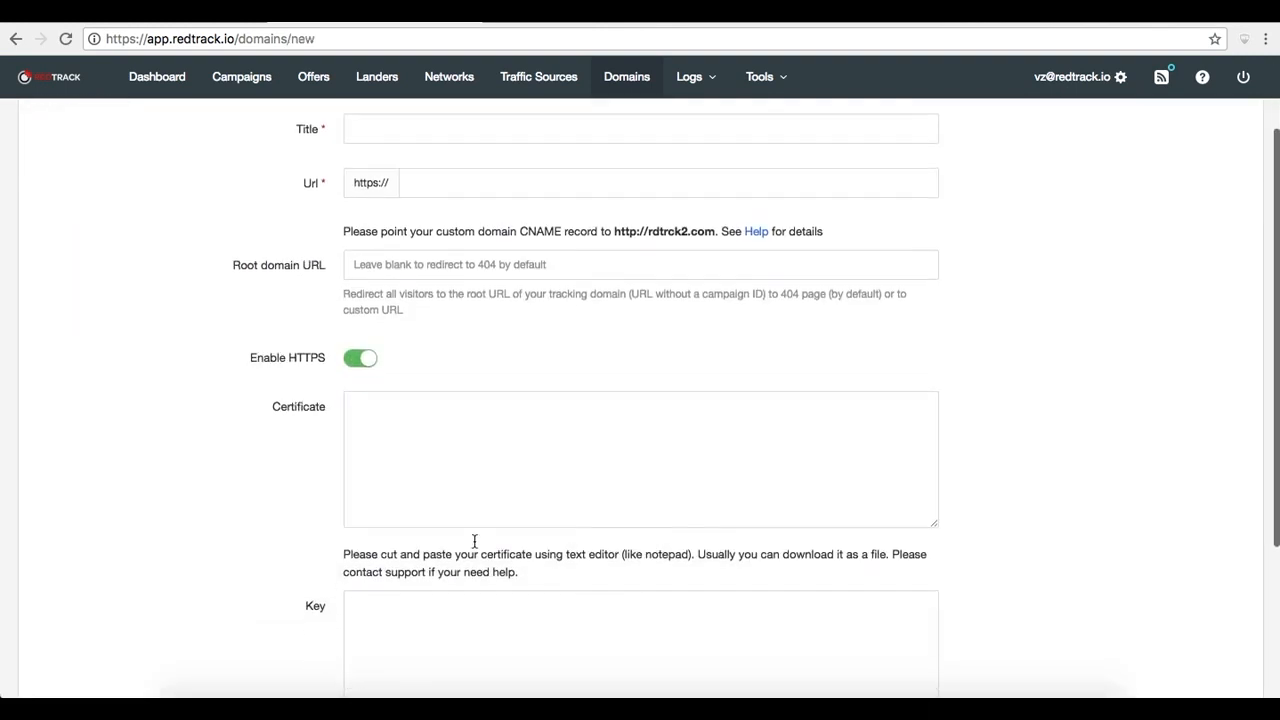
scroll(476, 545, "up", 1)
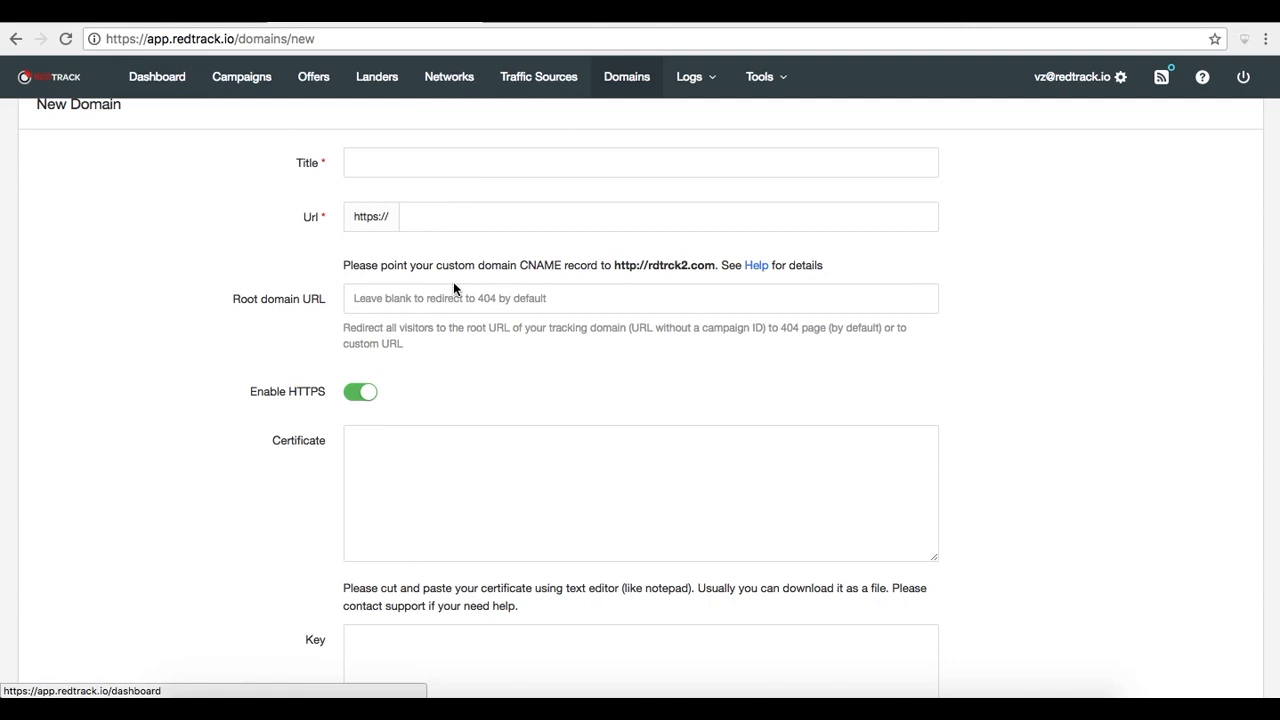
scroll(453, 285, "up", 2)
left_click(628, 78)
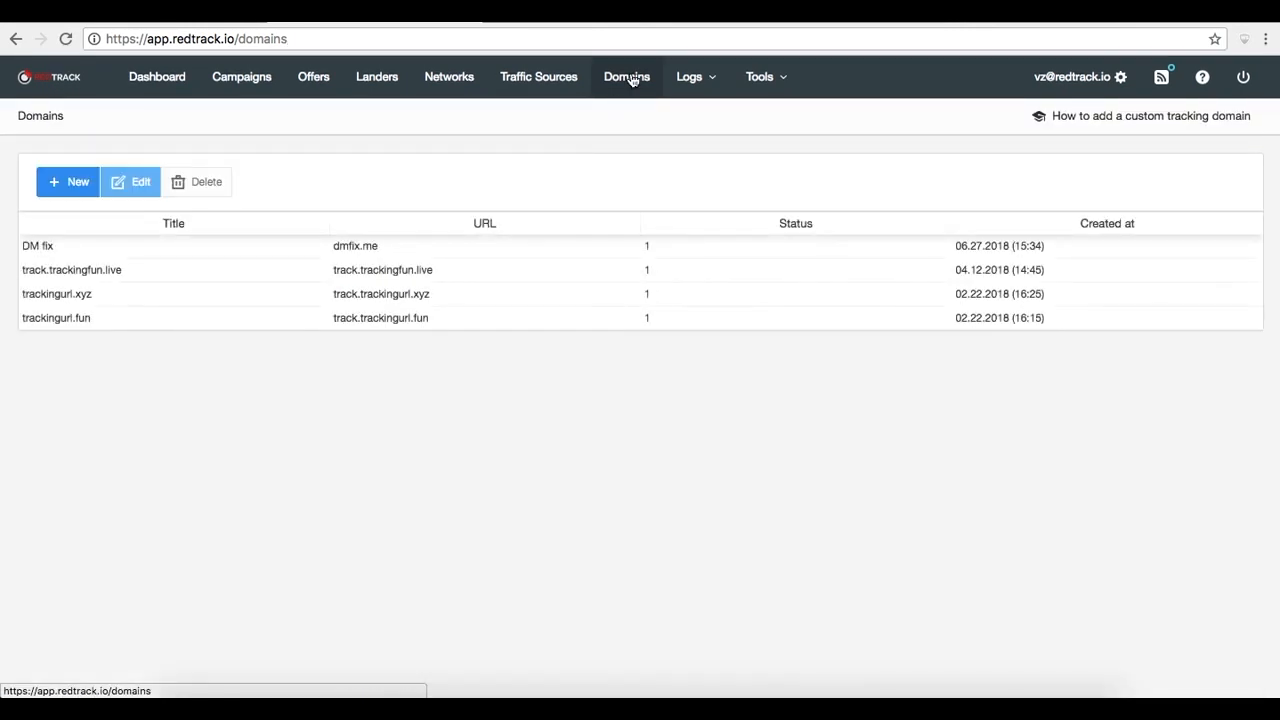
Open the DM fix domain's settings to review them
left_click(86, 248)
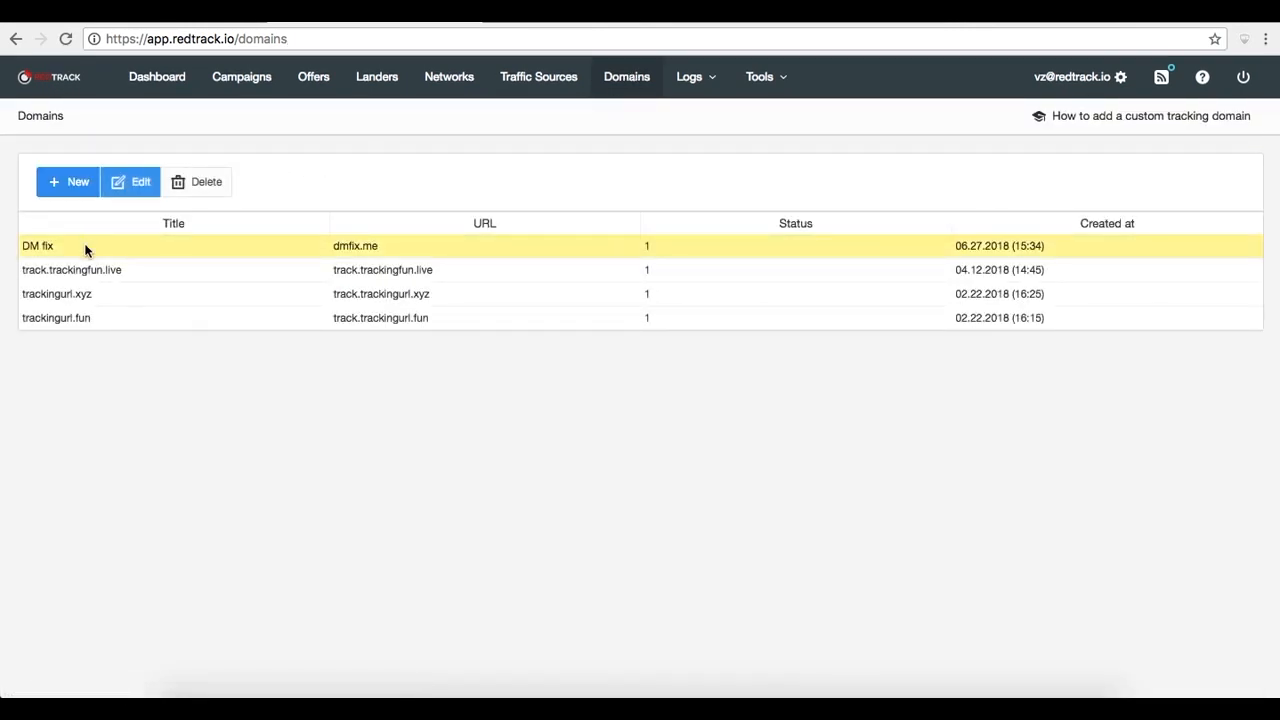
left_click(132, 181)
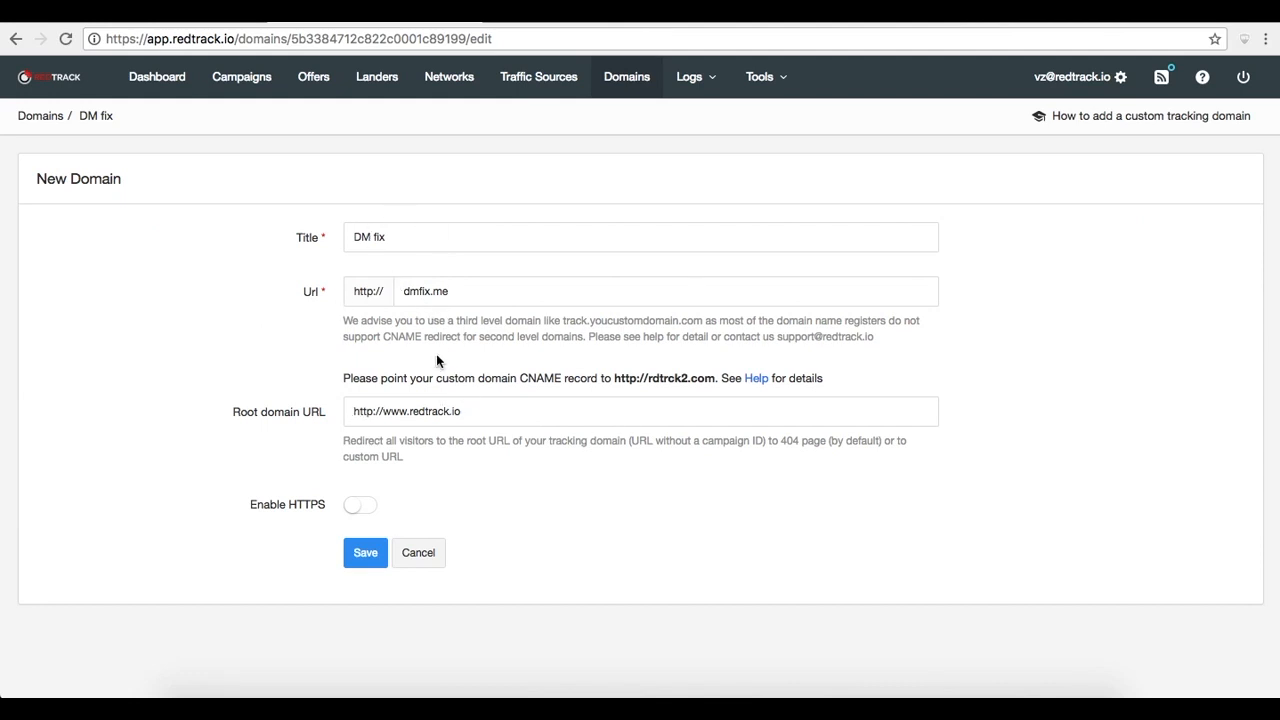
Set the Impression tracking campaign's domain to DM fix and save the campaign
left_click(250, 83)
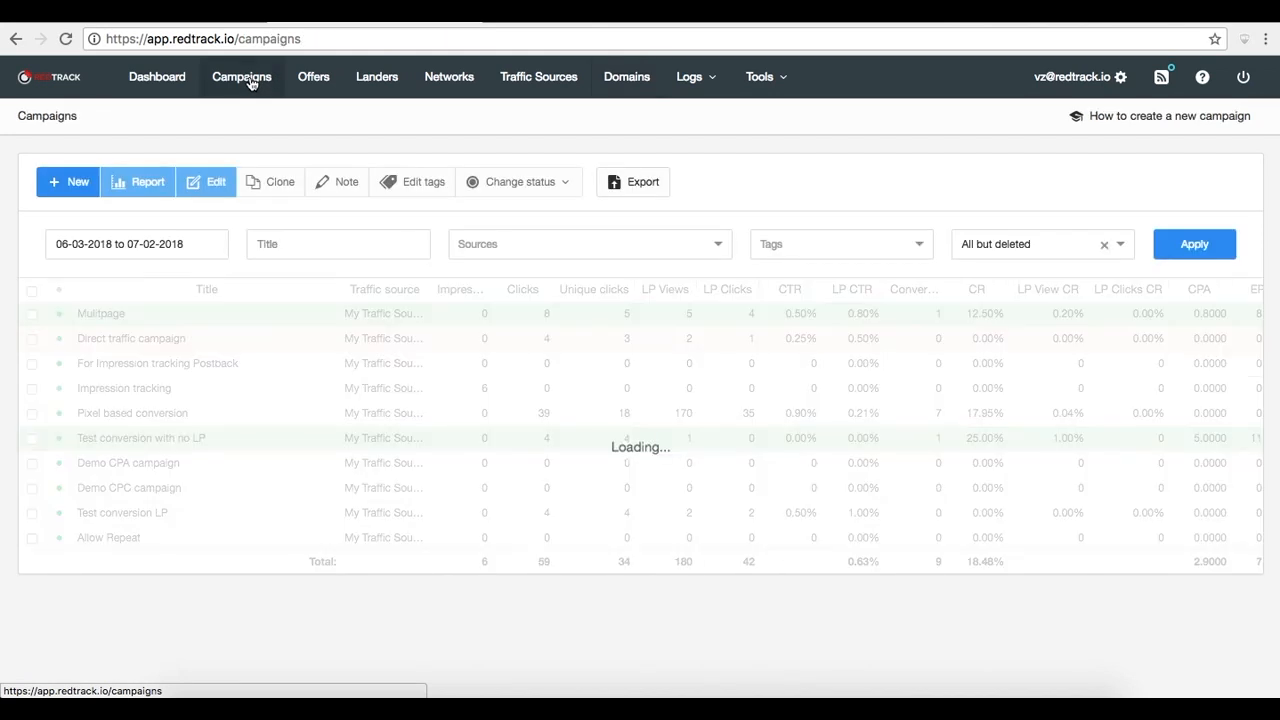
left_click(183, 394)
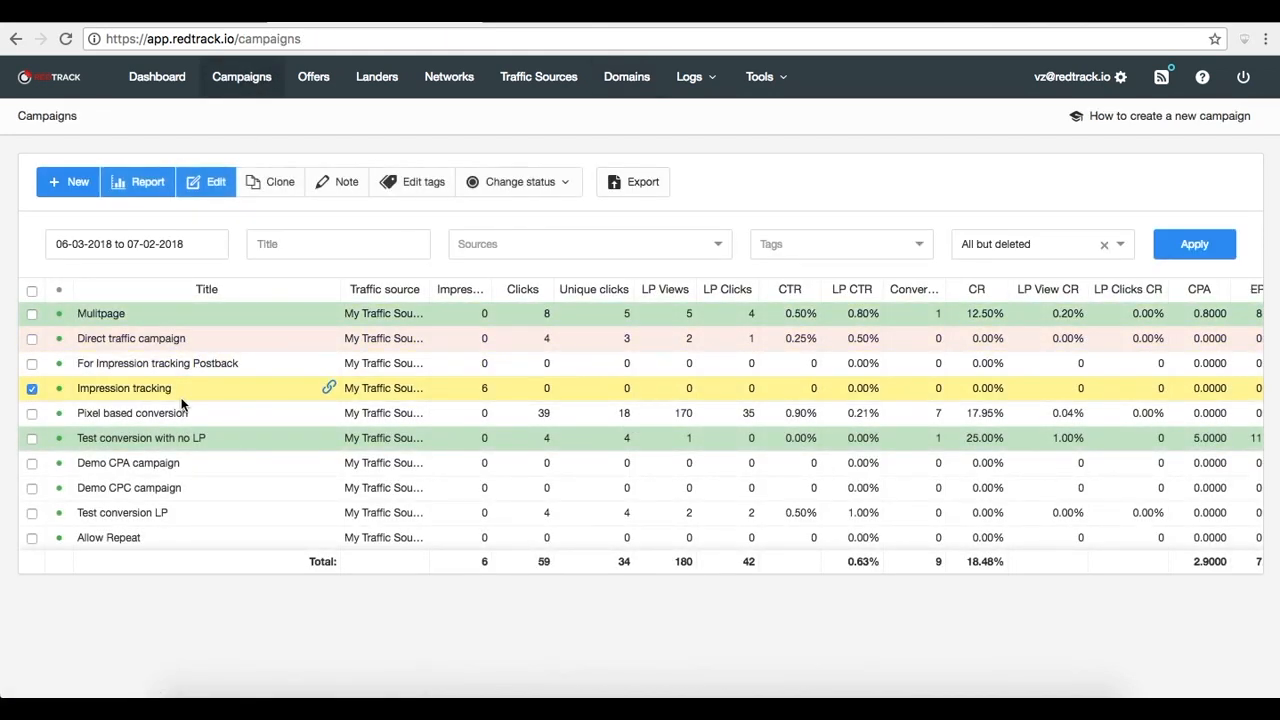
left_click(209, 193)
left_click(284, 346)
left_click(274, 372)
left_click(893, 180)
Copy the campaign's click URL, paste it into a new tab, trim it back to the dmfix.me domain, and open it
left_click(614, 541)
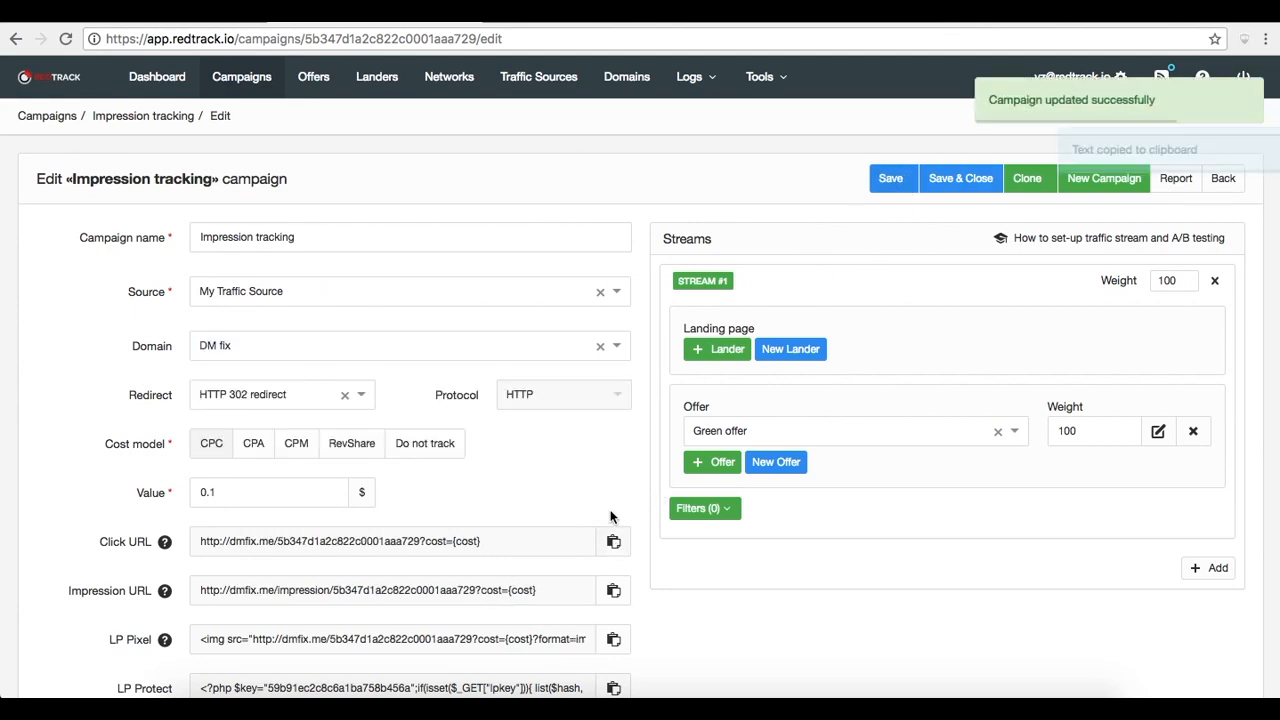
left_click(901, 20)
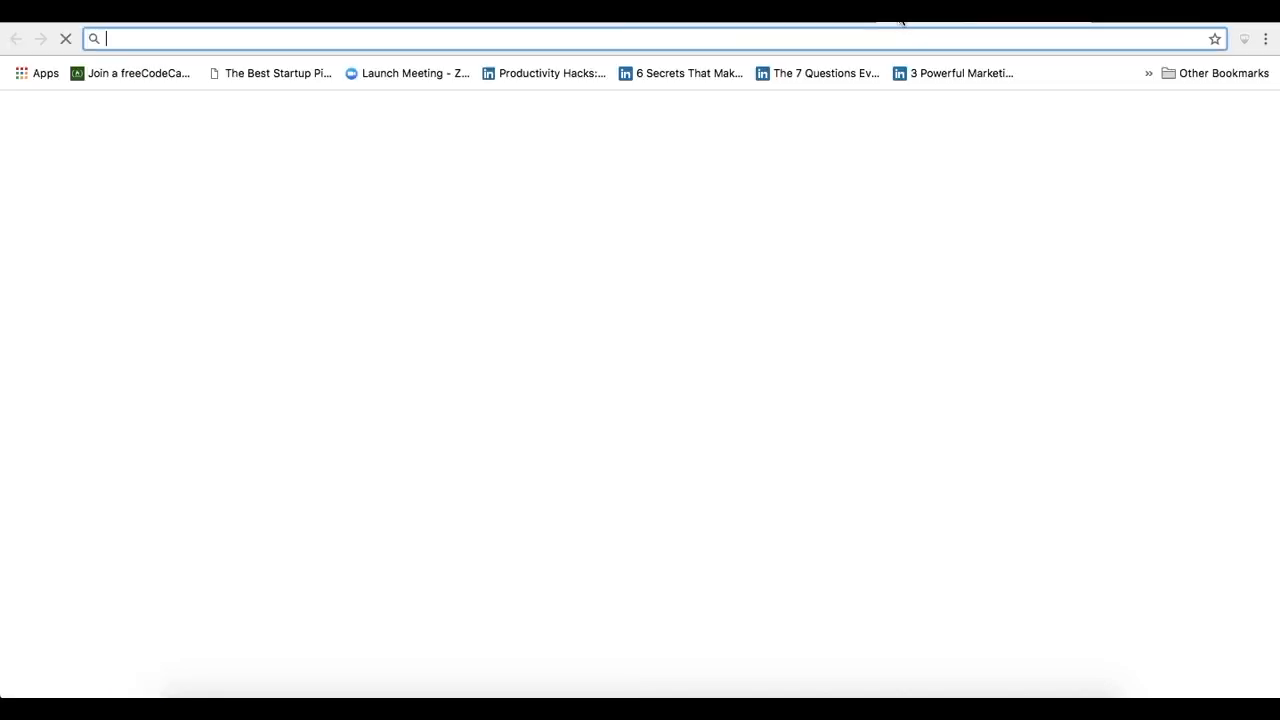
key("super+v")
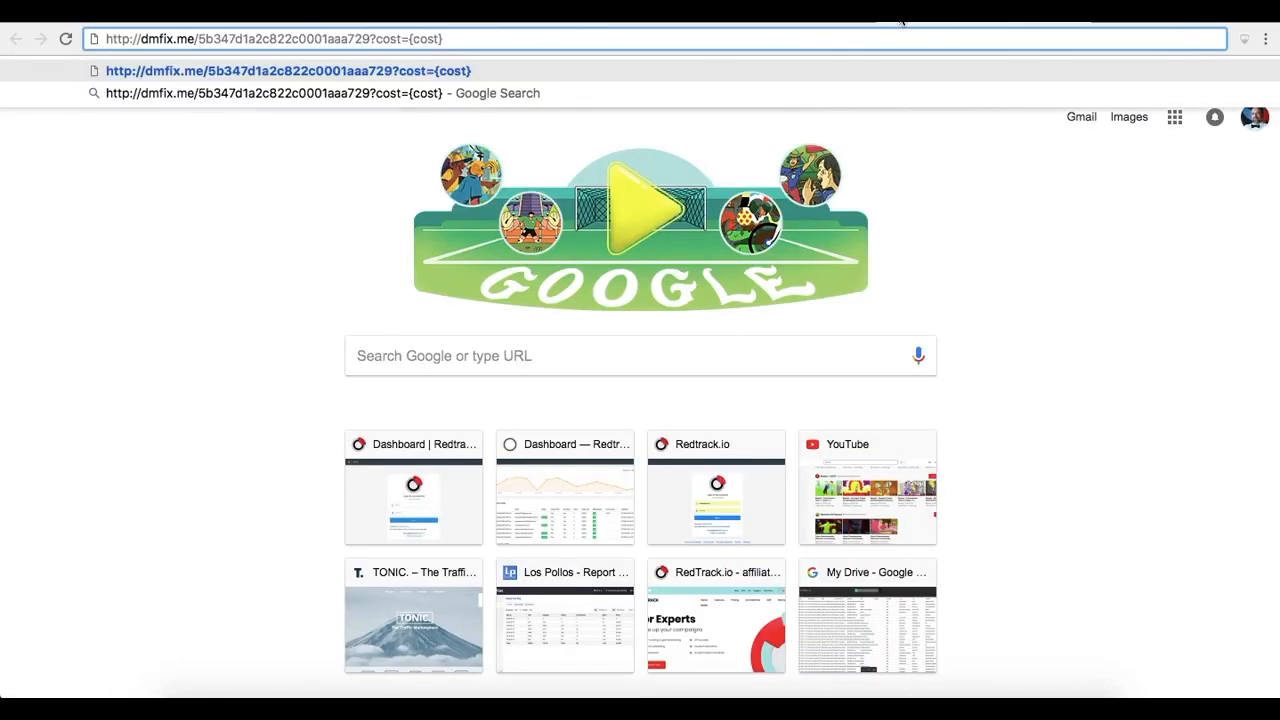
key("BackSpace")
key("BackSpace")
key("BackSpace")
key("BackSpace")
key("BackSpace")
key("BackSpace")
key("BackSpace")
key("BackSpace")
key("BackSpace")
key("BackSpace")
key("BackSpace")
key("BackSpace")
key("BackSpace")
key("BackSpace")
key("BackSpace")
key("BackSpace")
key("BackSpace")
key("BackSpace")
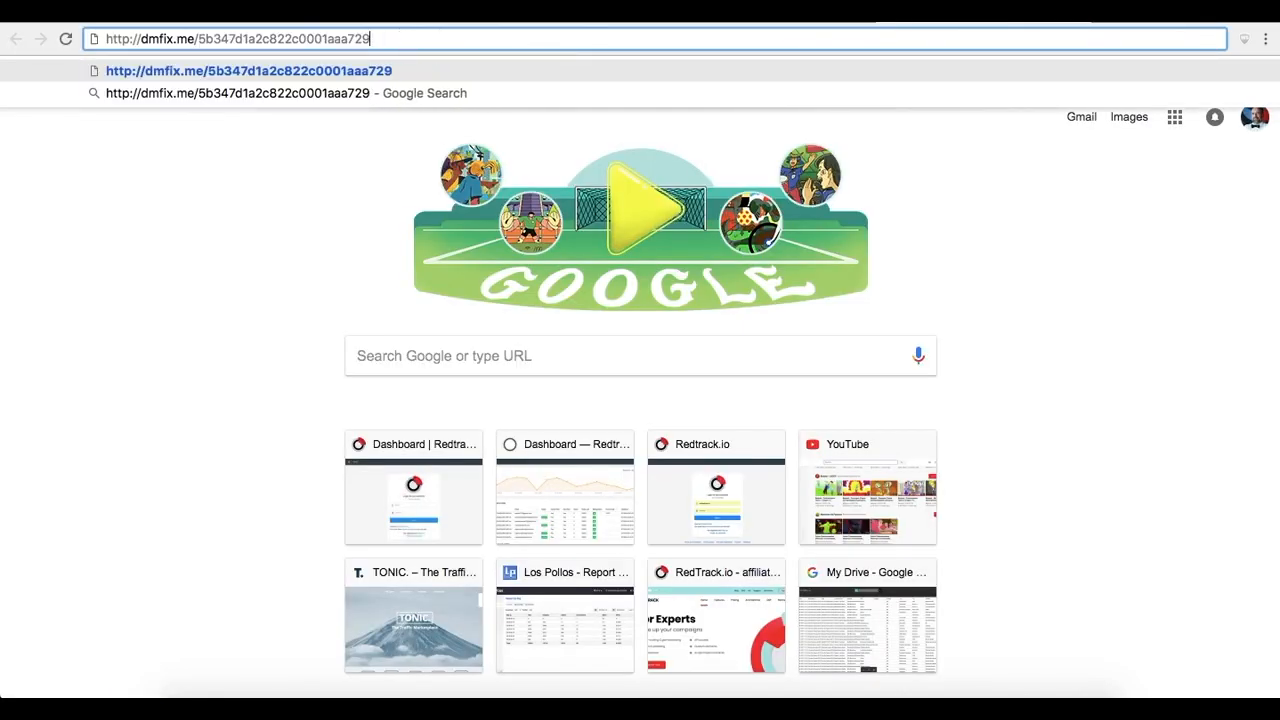
key("BackSpace")
key("BackSpace")
key("BackSpace")
key("BackSpace")
key("BackSpace")
key("BackSpace")
key("BackSpace")
key("BackSpace")
key("BackSpace")
key("BackSpace")
key("BackSpace")
key("BackSpace")
key("BackSpace")
key("BackSpace")
key("BackSpace")
key("BackSpace")
key("BackSpace")
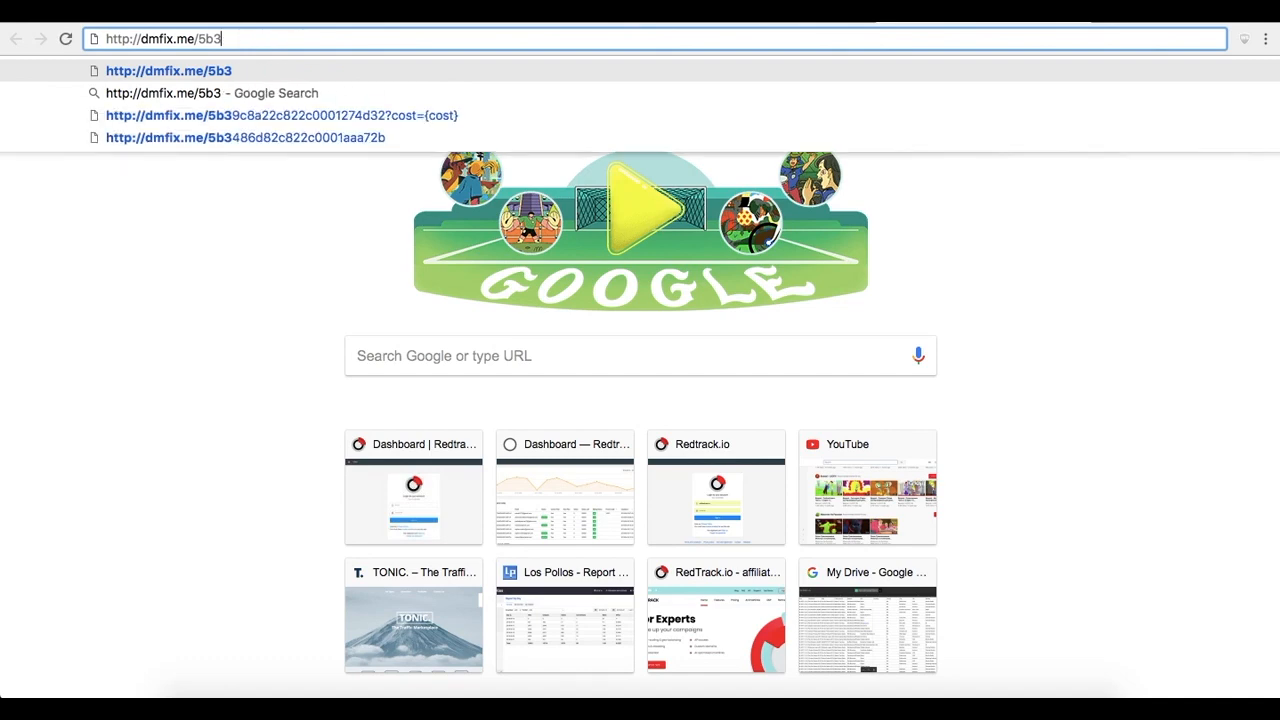
key("BackSpace")
key("BackSpace")
key("Return")
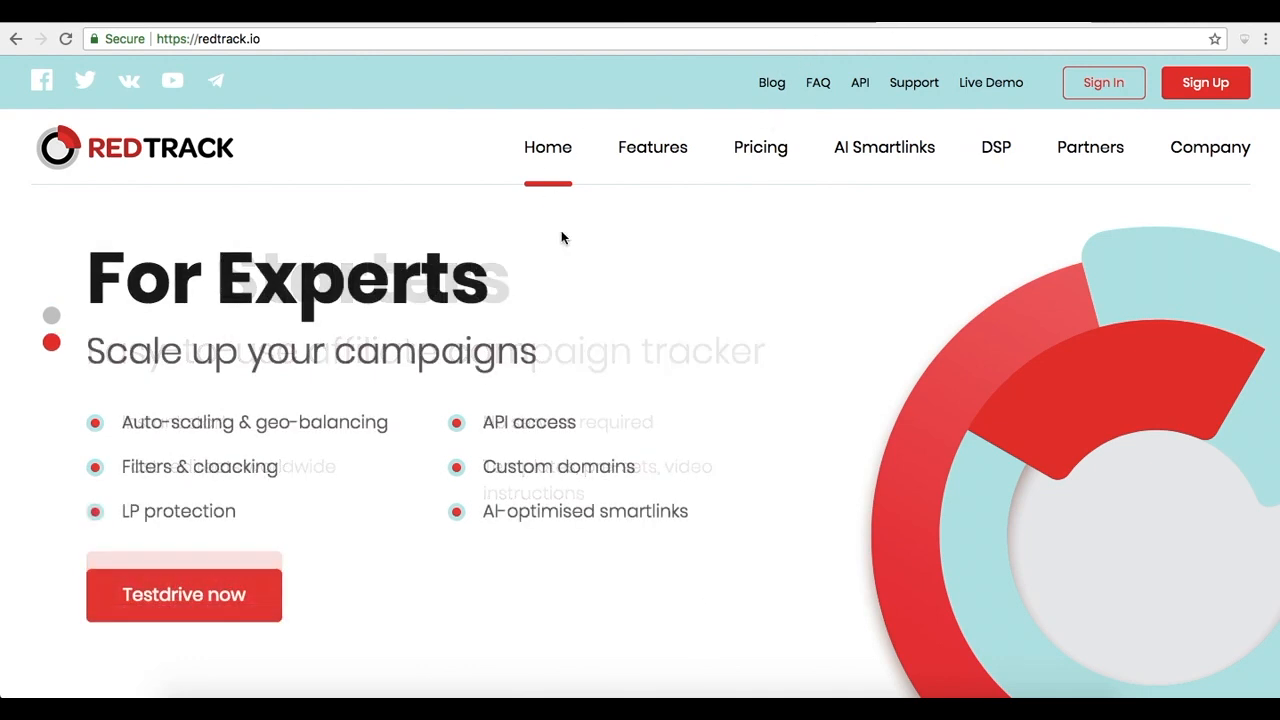
Switch back to the tracker tab and open the DM fix domain's edit form
left_click(381, 18)
left_click(662, 86)
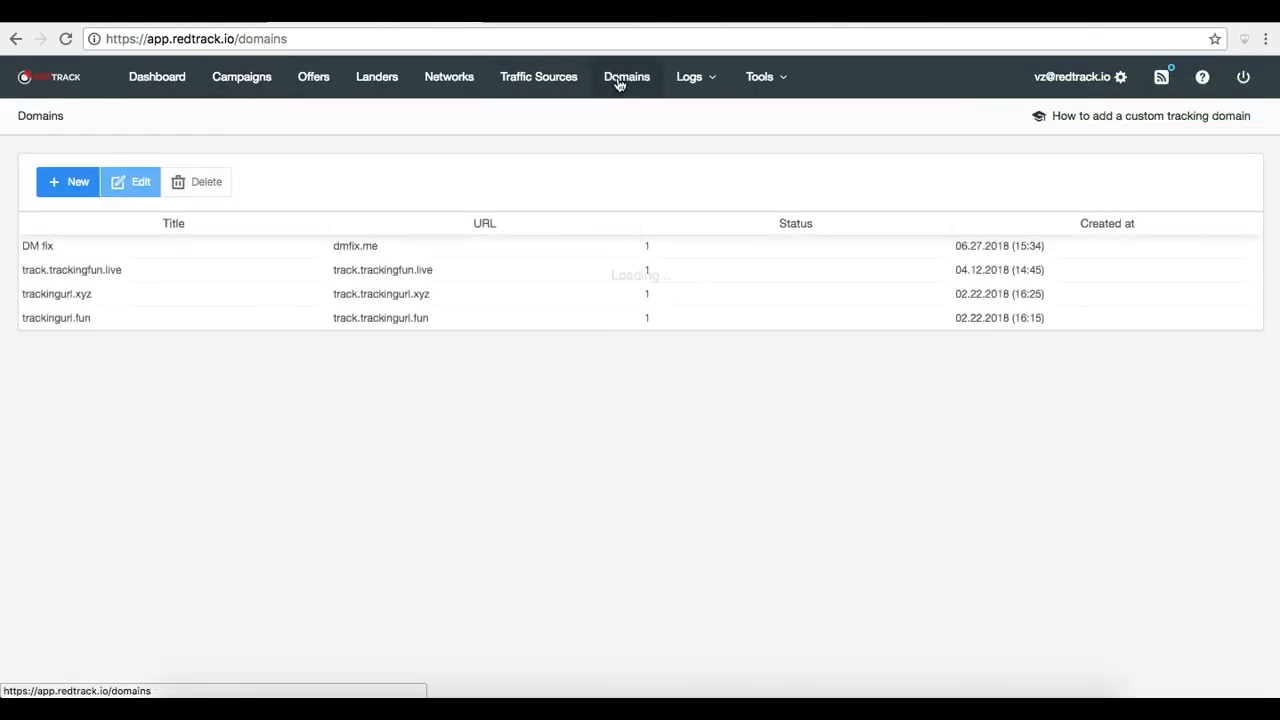
left_click(118, 246)
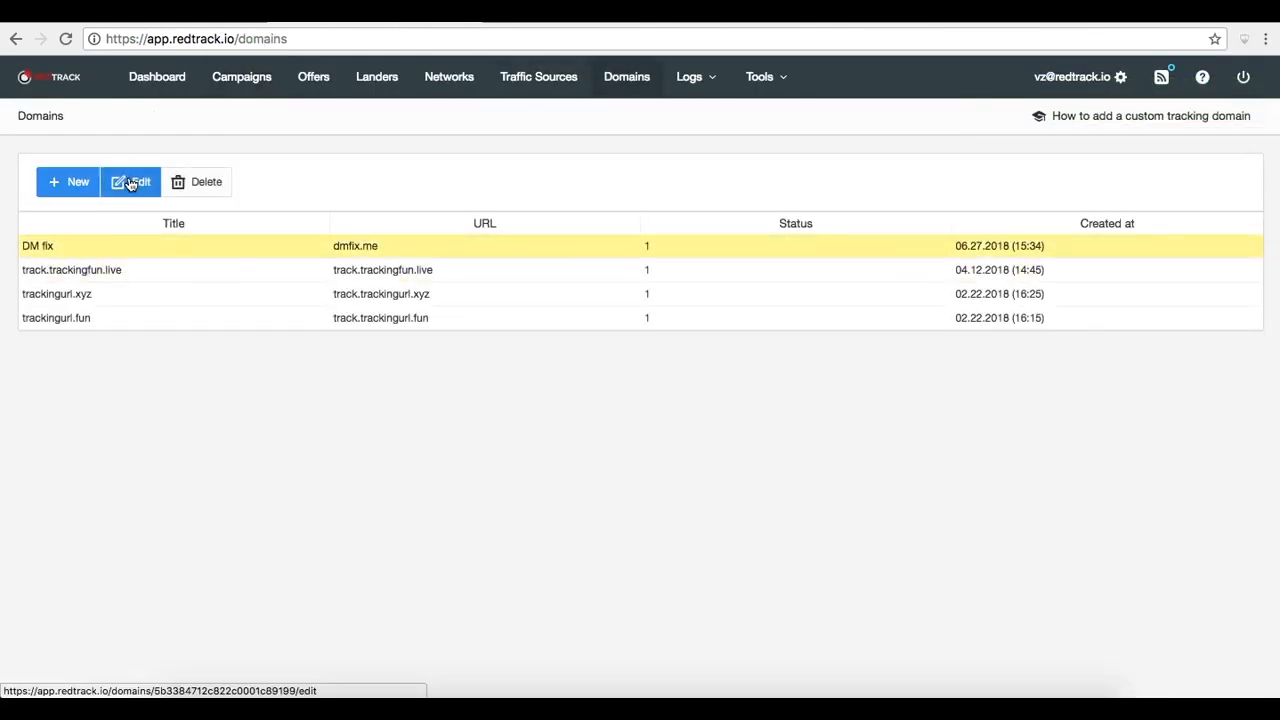
left_click(128, 182)
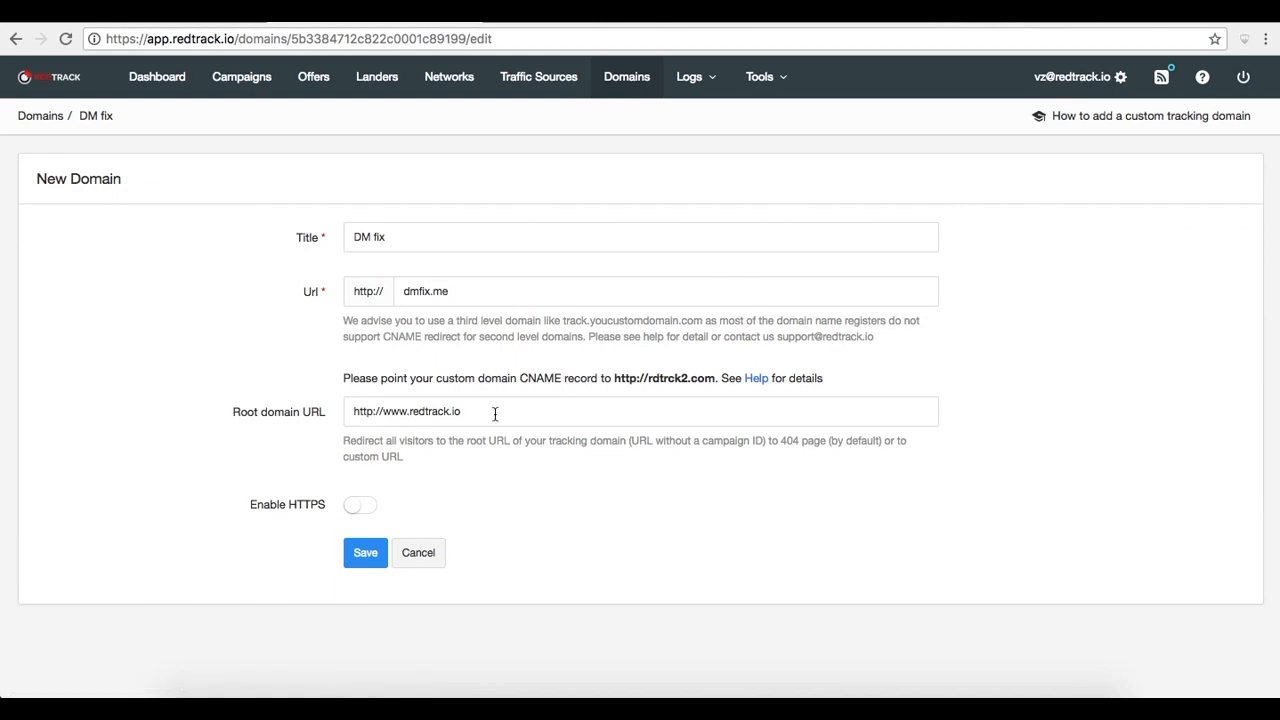